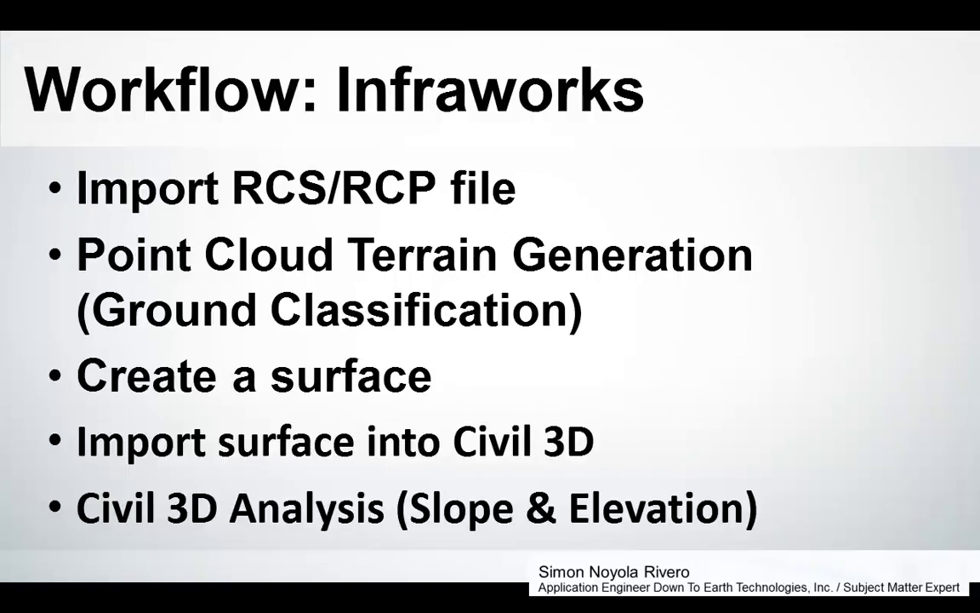
Exit the 'Workflow: Infraworks' slideshow with the Windows key to reach Civil 3D
key("super")
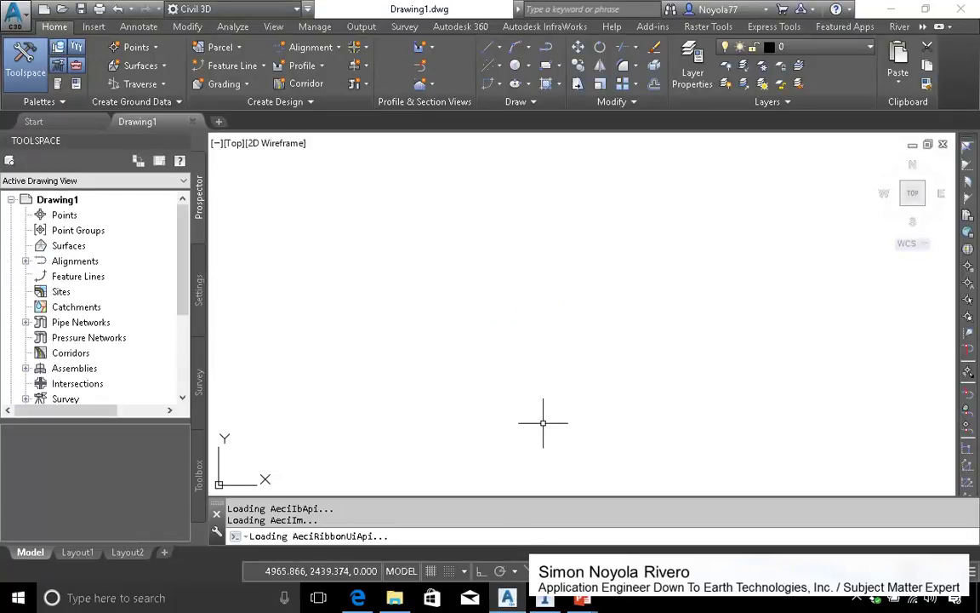
Create a new drawing from the _AutoCAD Civil 3D (Imperial) NCS.dwt template
left_click(22, 21)
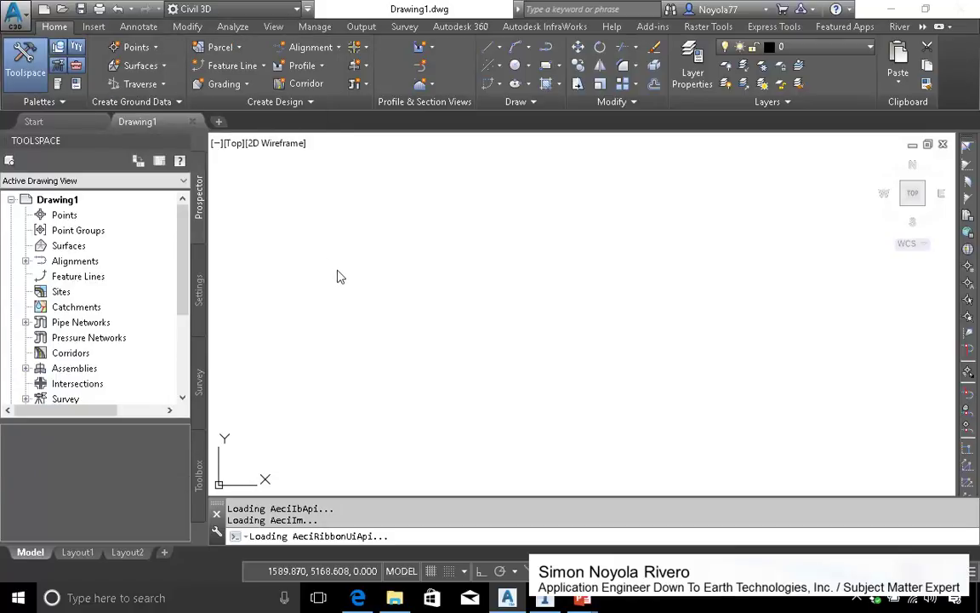
key("ctrl+n")
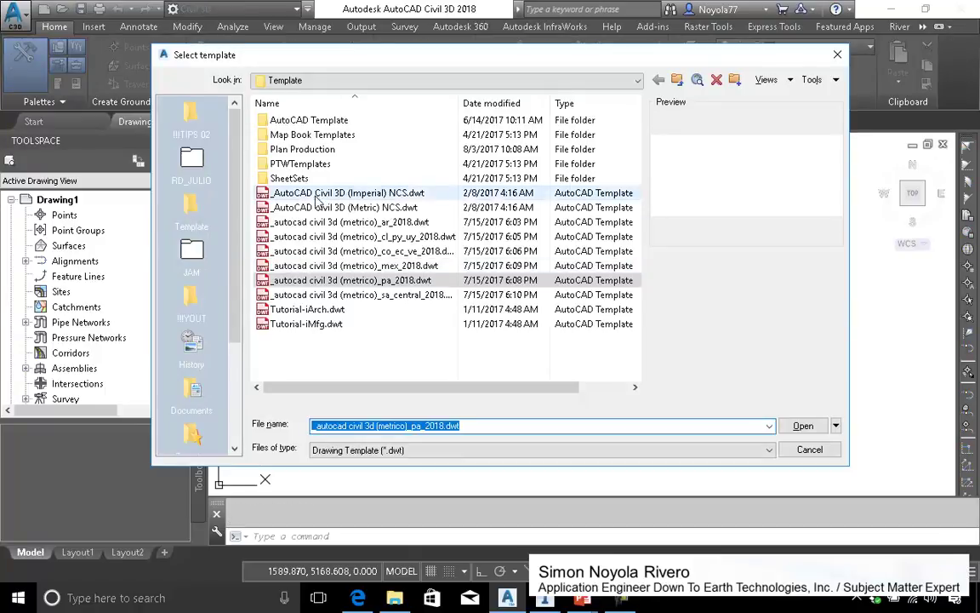
left_click(366, 194)
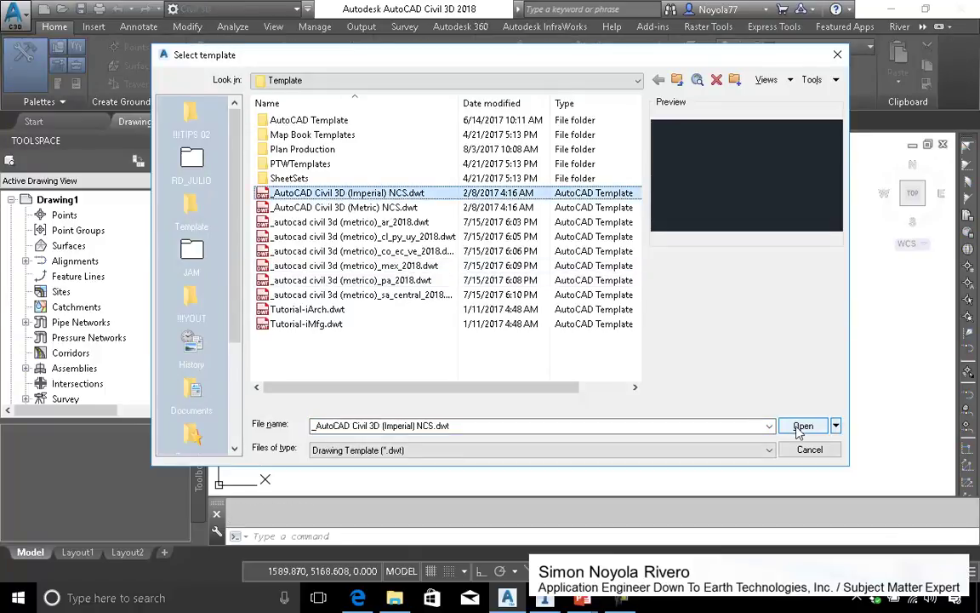
left_click(803, 425)
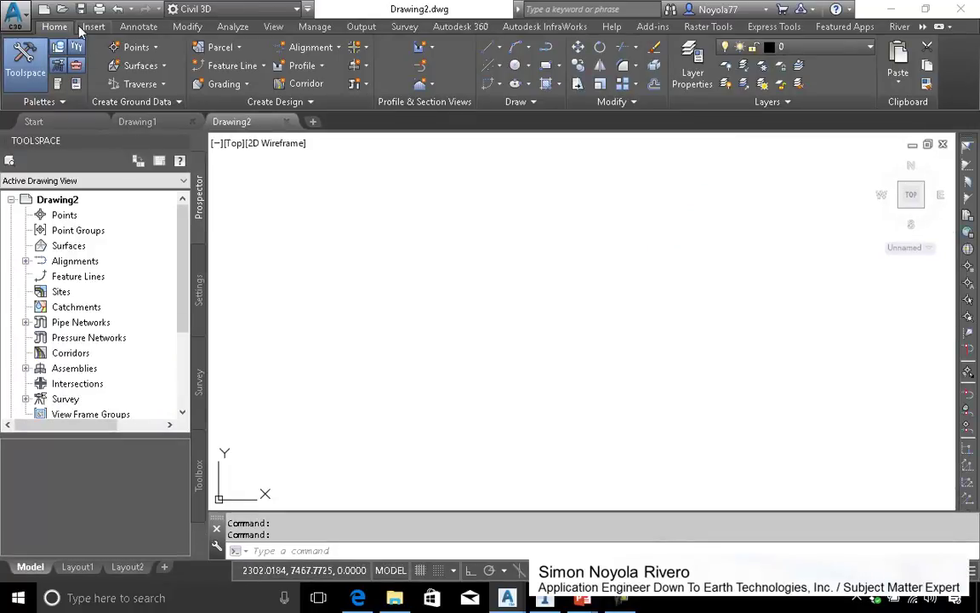
Save the drawing as USA_TX_CENTRAL.dwg in D:\TXUSA, adding TXUSA to the Places bar
left_click(83, 11)
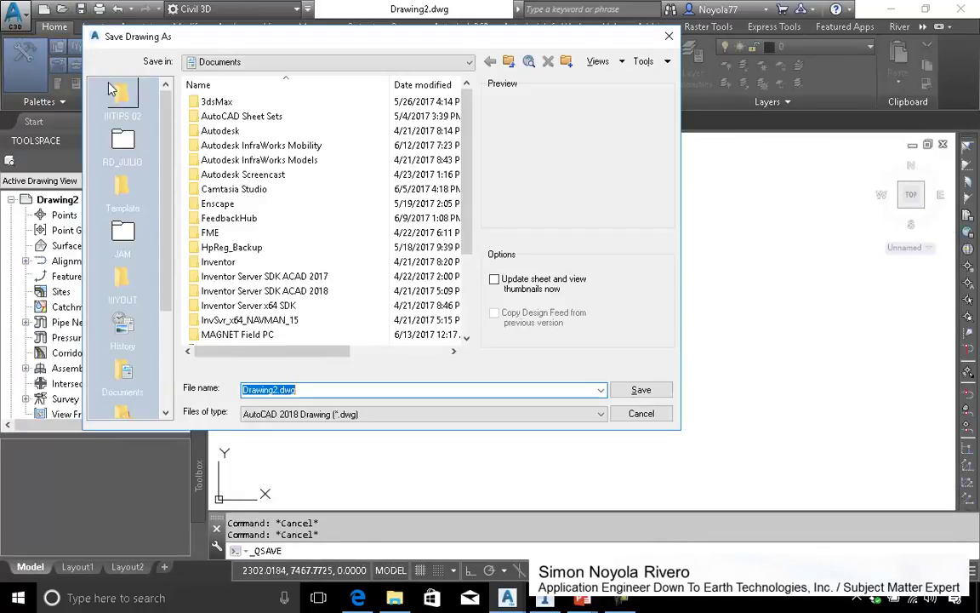
left_click(209, 61)
left_click(208, 61)
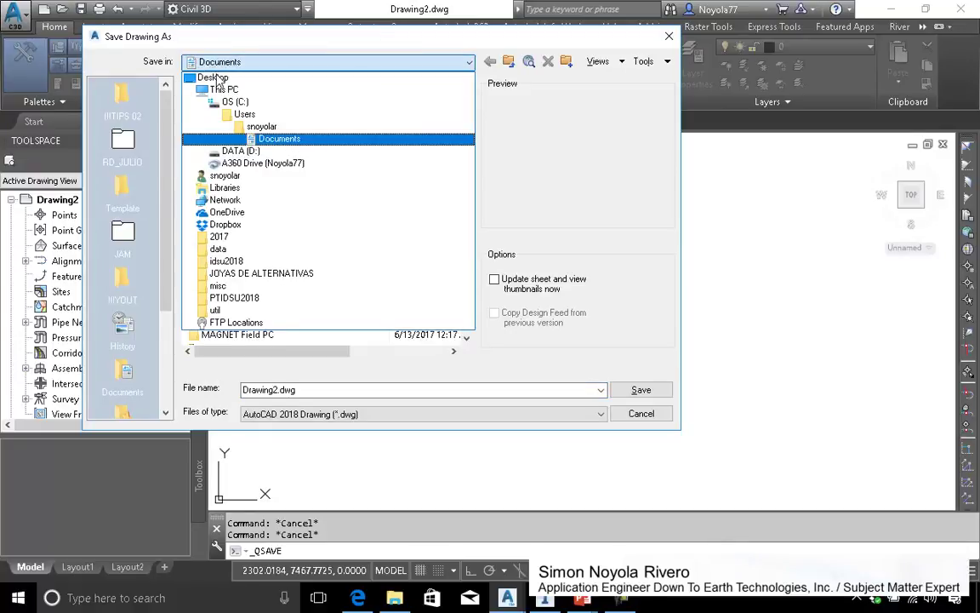
left_click(219, 143)
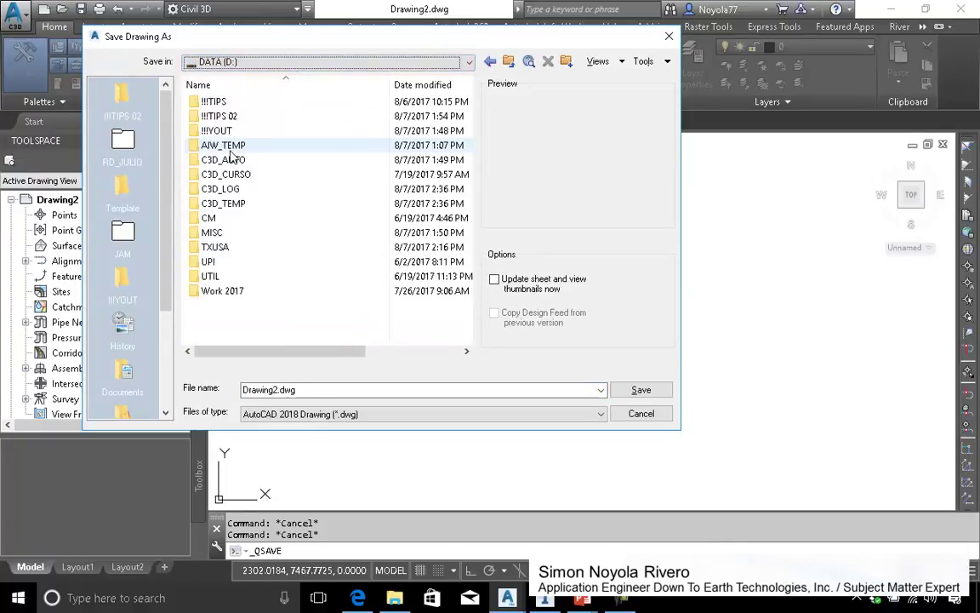
left_click_drag(214, 247, 126, 95)
left_click(122, 96)
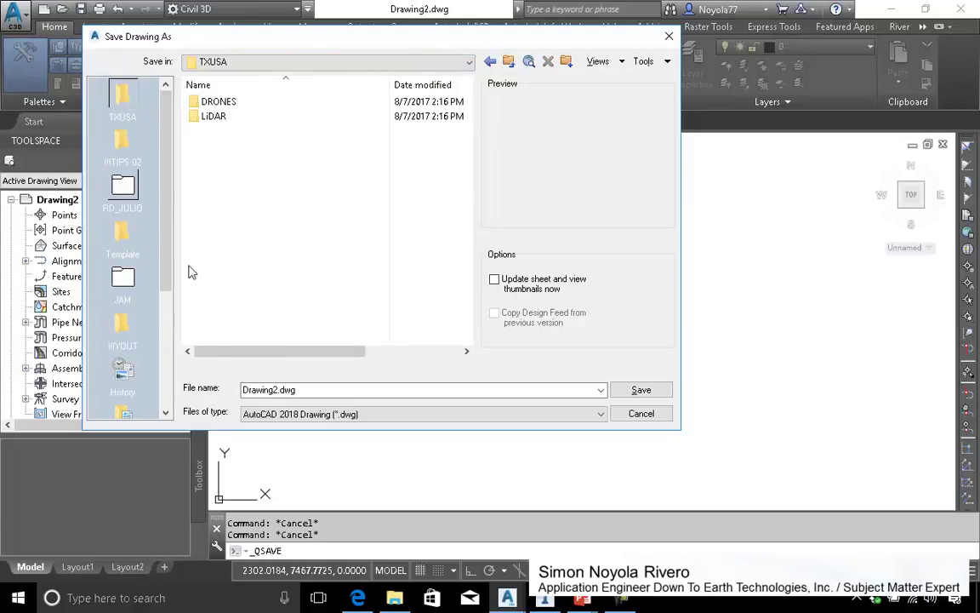
double_click(304, 392)
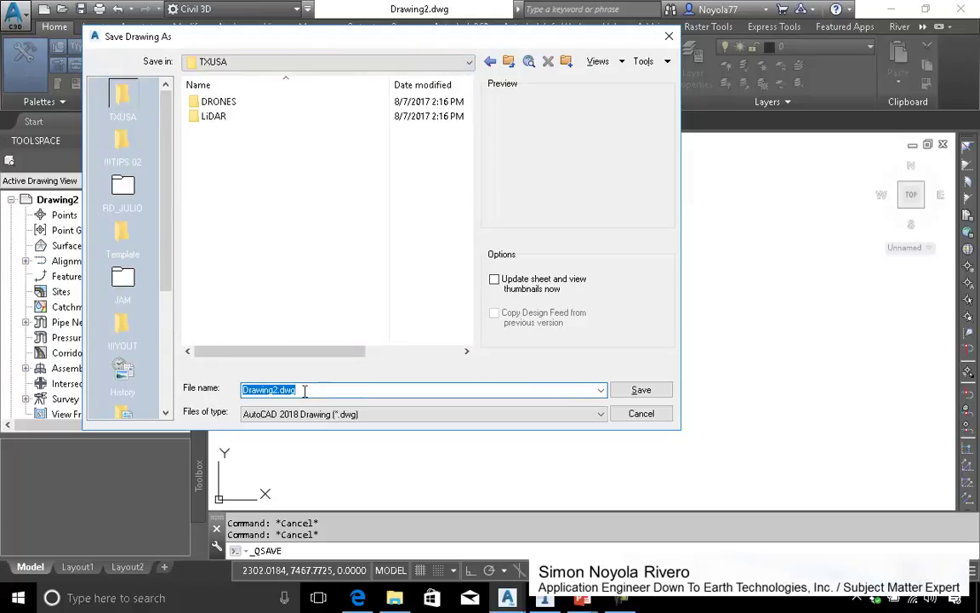
type("usa")
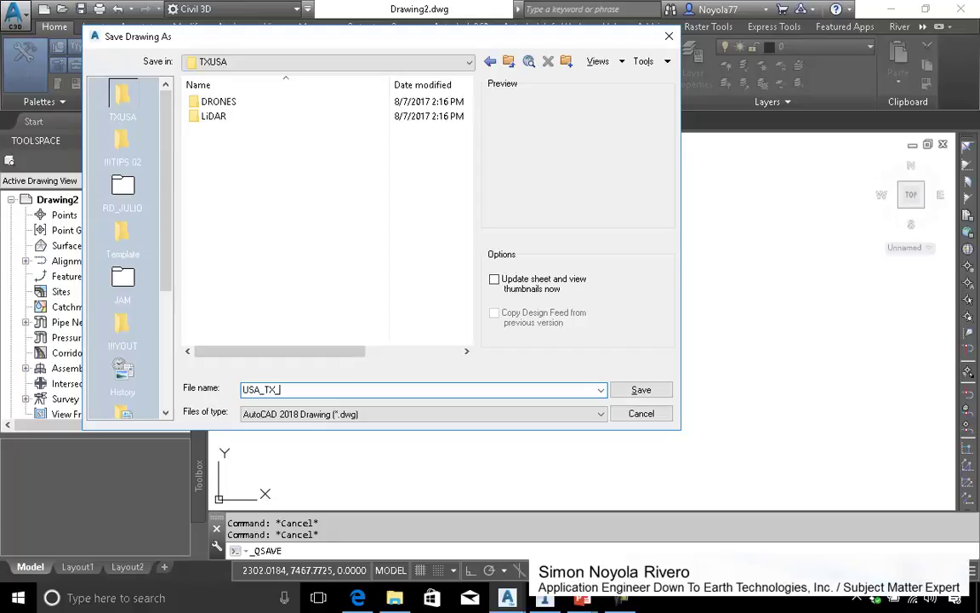
type("CENTRAL")
left_click(630, 388)
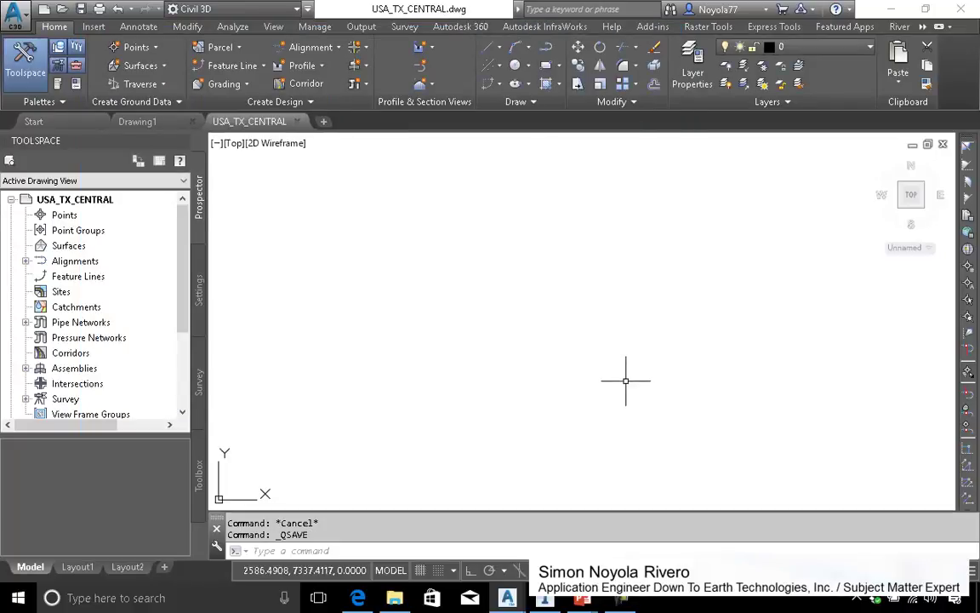
Set the drawing's zone to USA, Texas with TX83-CF (NAD83 Texas Central, US Foot)
left_click(199, 285)
left_click(85, 199)
right_click(85, 199)
left_click(119, 204)
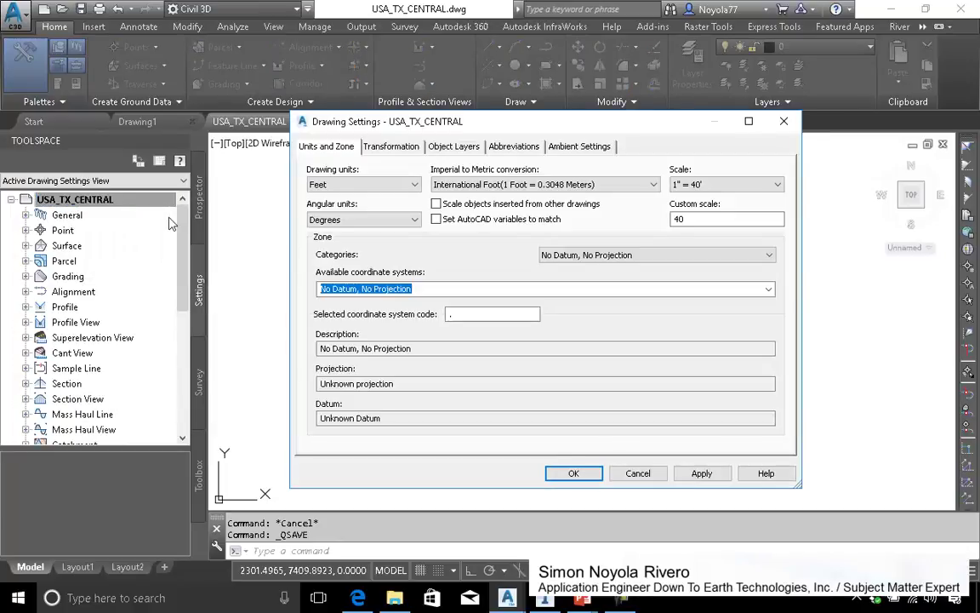
left_click(587, 254)
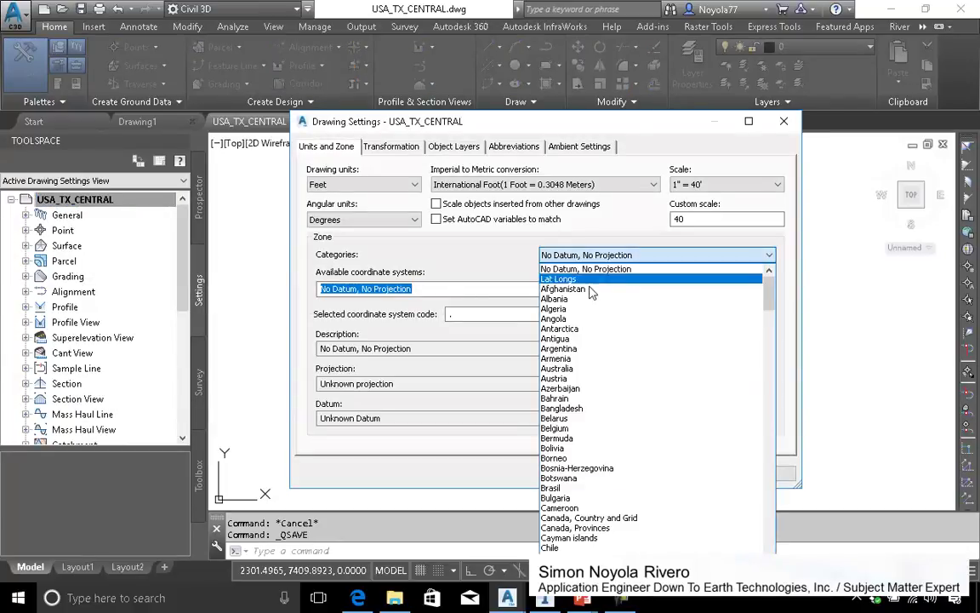
left_click_drag(768, 293, 768, 483)
scroll(713, 514, "down", 1)
scroll(710, 517, "down", 2)
left_click(607, 534)
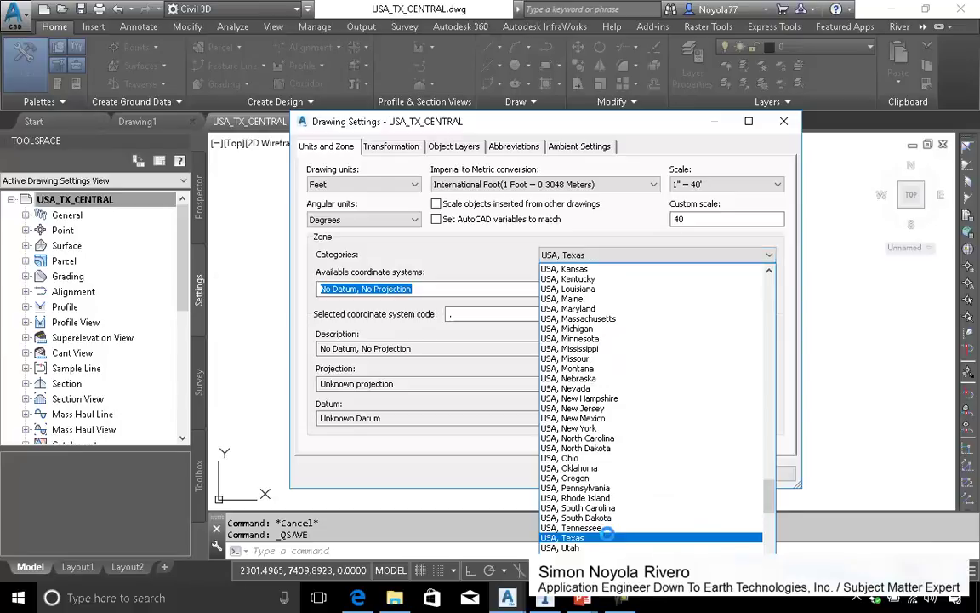
left_click(769, 289)
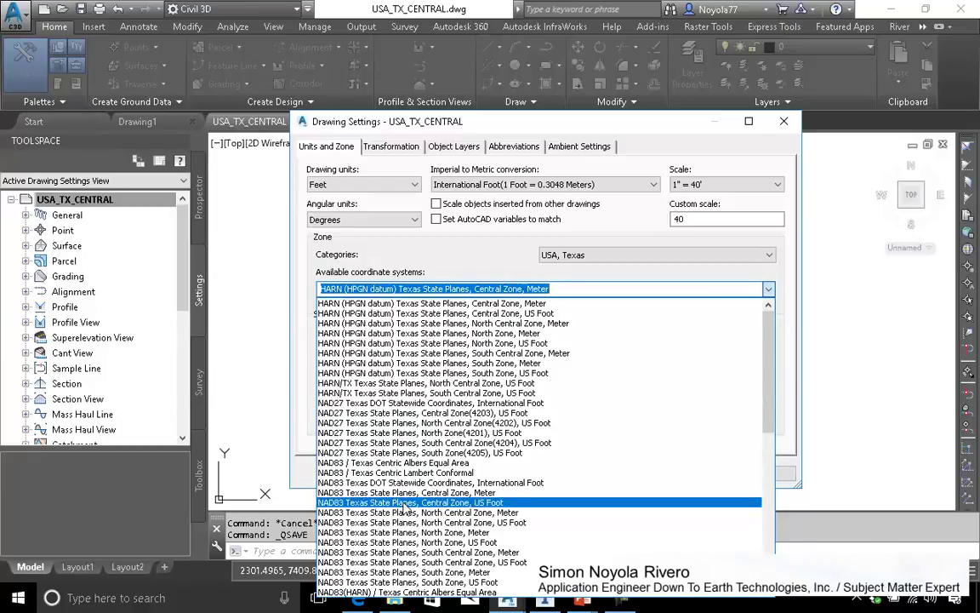
left_click(405, 502)
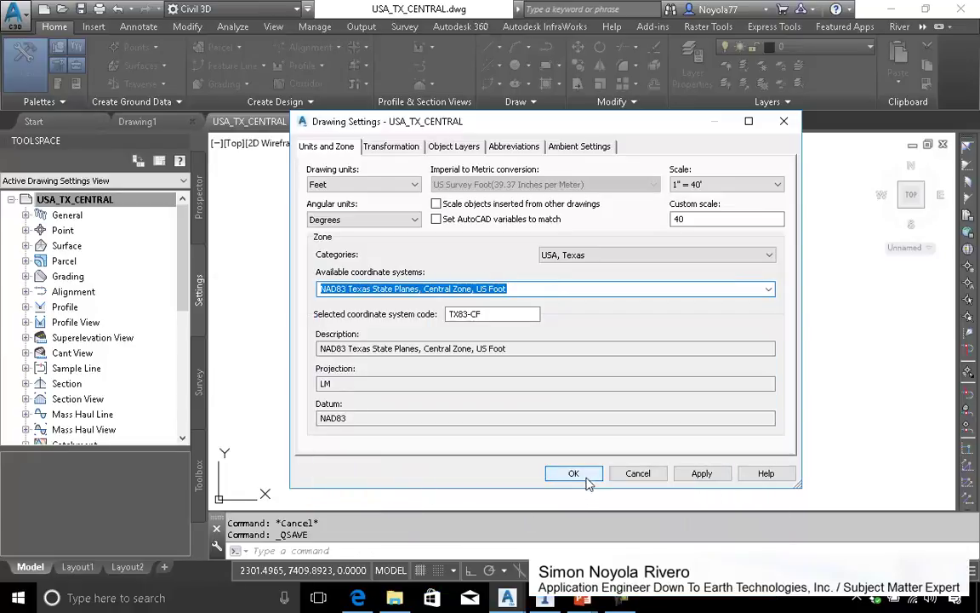
left_click(572, 473)
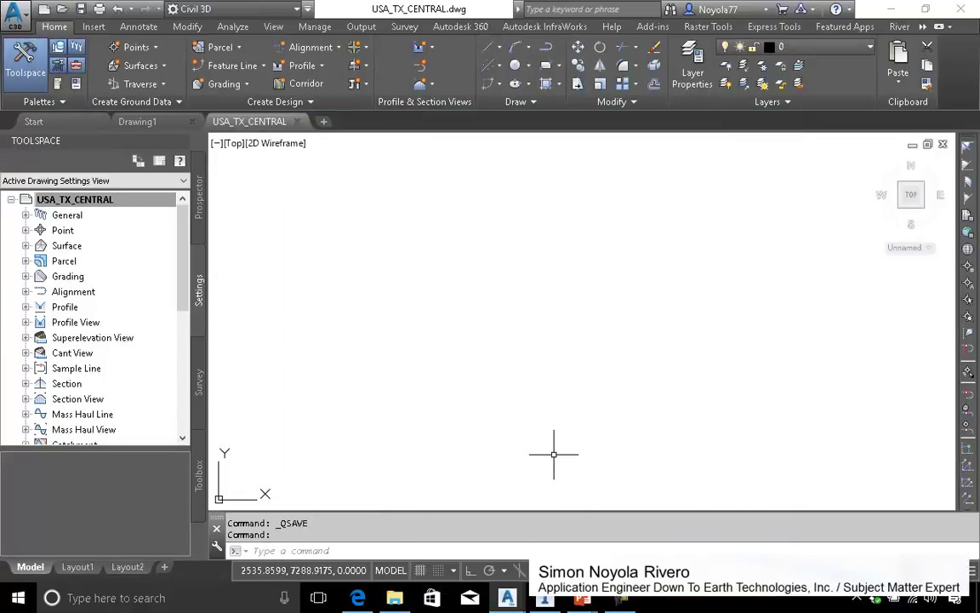
Attach LASimport2.rcs from TXUSA\DRONES as a point cloud at the origin
left_click(102, 28)
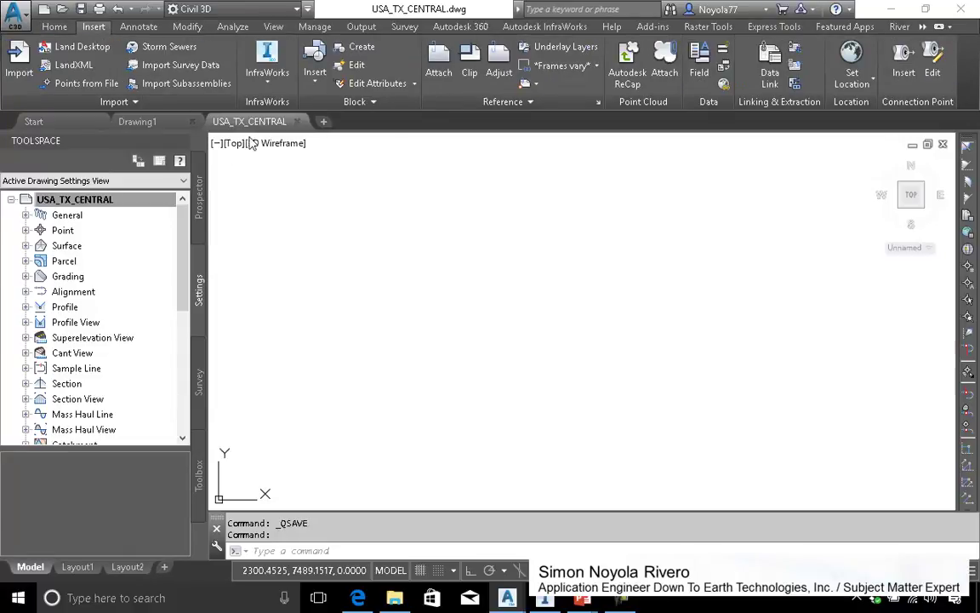
left_click(665, 77)
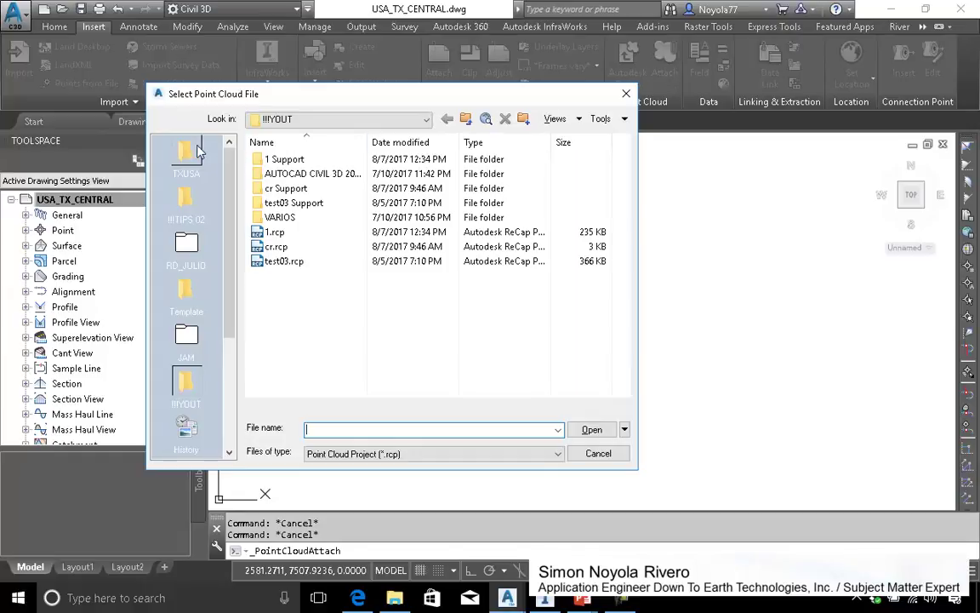
left_click(181, 146)
double_click(290, 159)
left_click(394, 455)
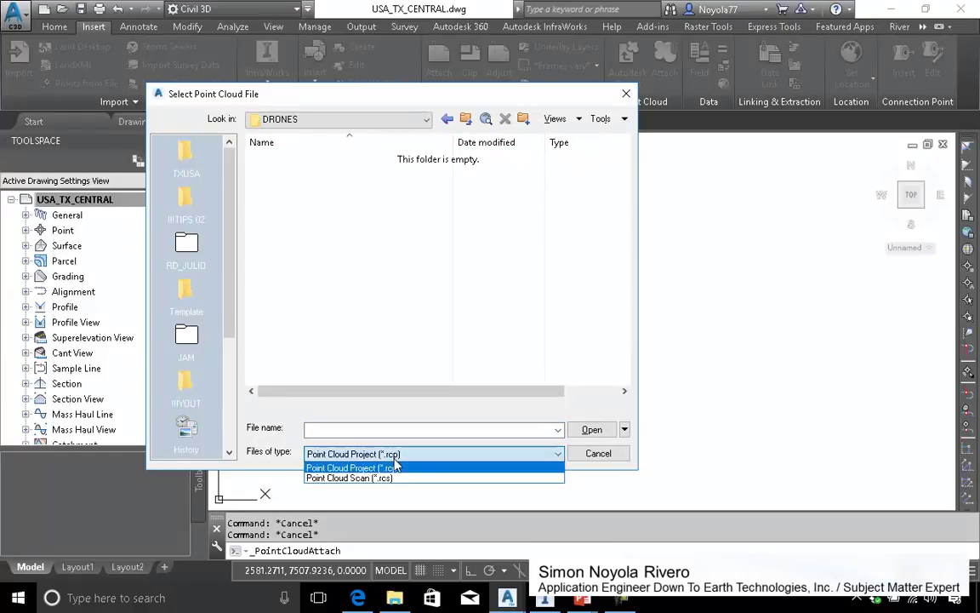
left_click(394, 477)
left_click(302, 166)
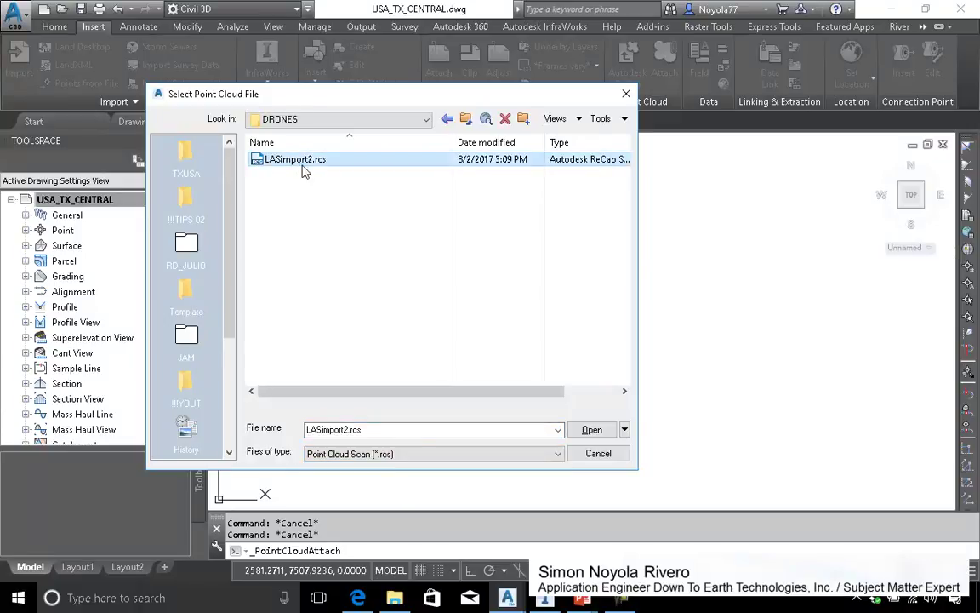
left_click_drag(385, 390, 449, 391)
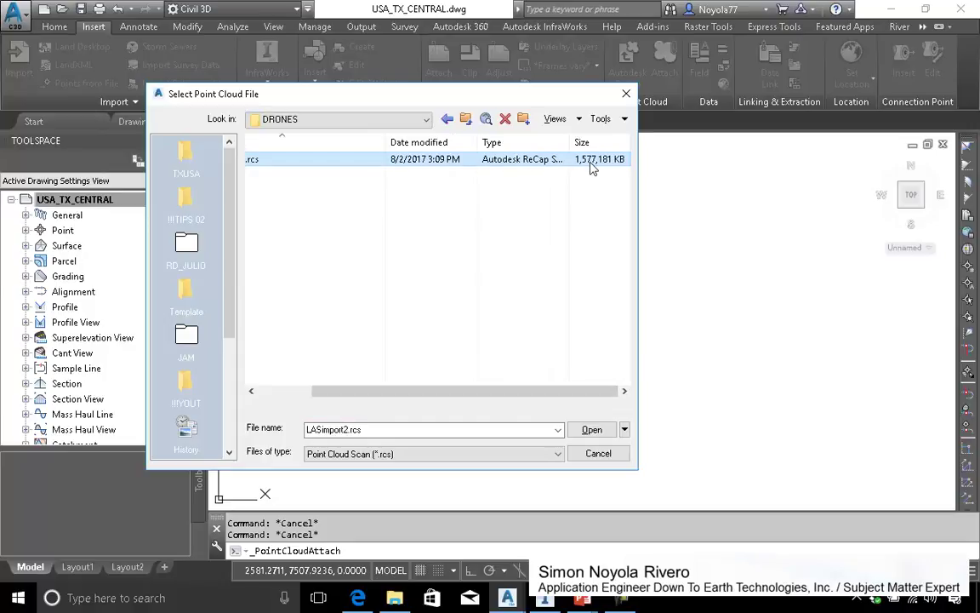
left_click(592, 430)
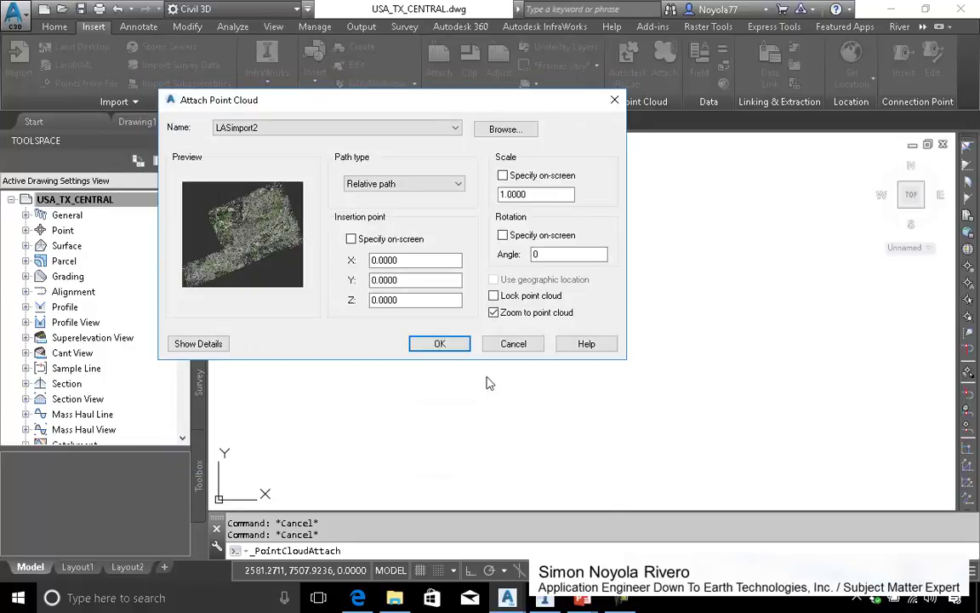
left_click(438, 343)
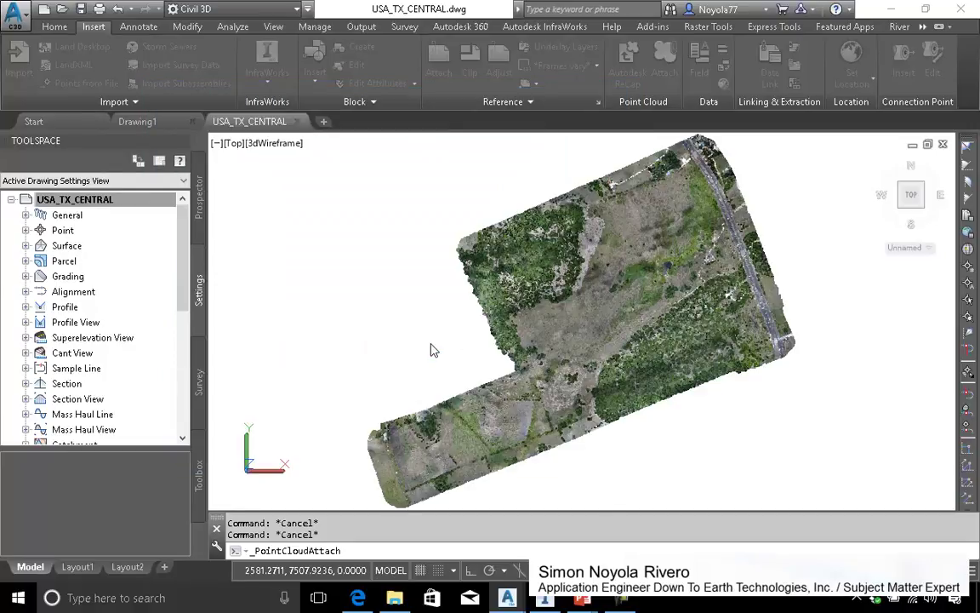
mouse_move(430, 342)
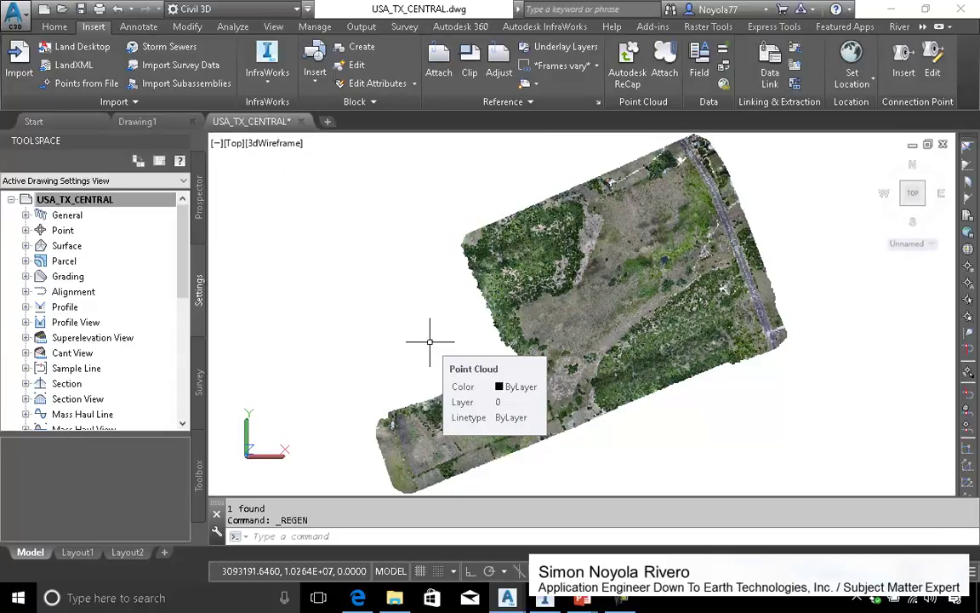
Draw a RECTANG boundary around the LASimport2 point cloud, then save USA_TX_CENTRAL
scroll(429, 338, "down", 2)
type("rec")
key("Return")
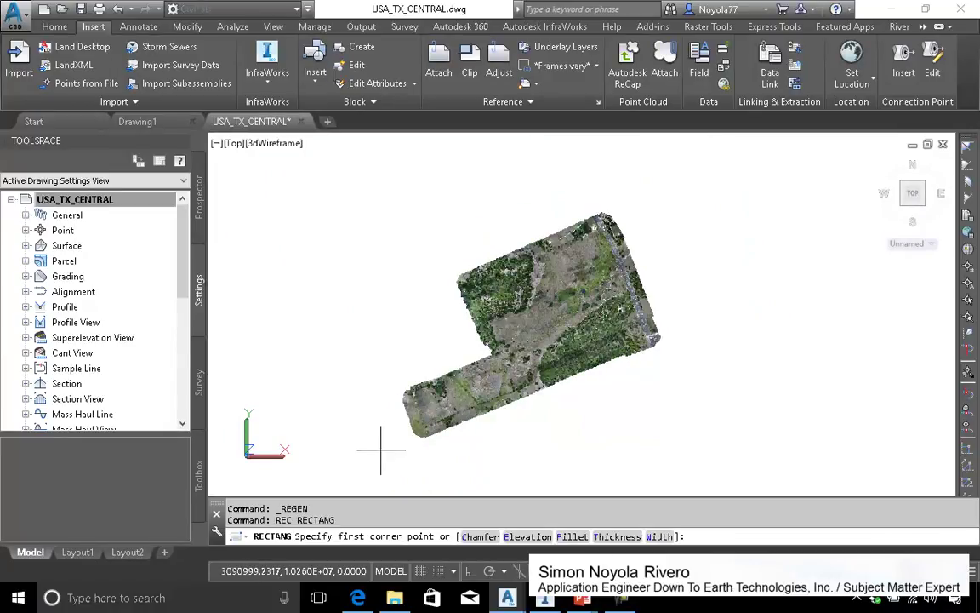
left_click(382, 451)
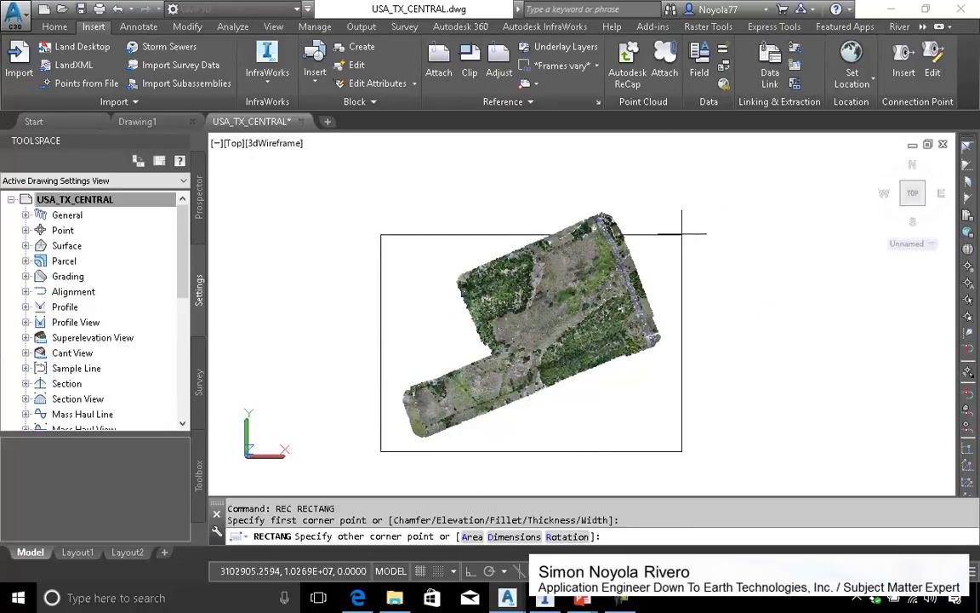
left_click(681, 202)
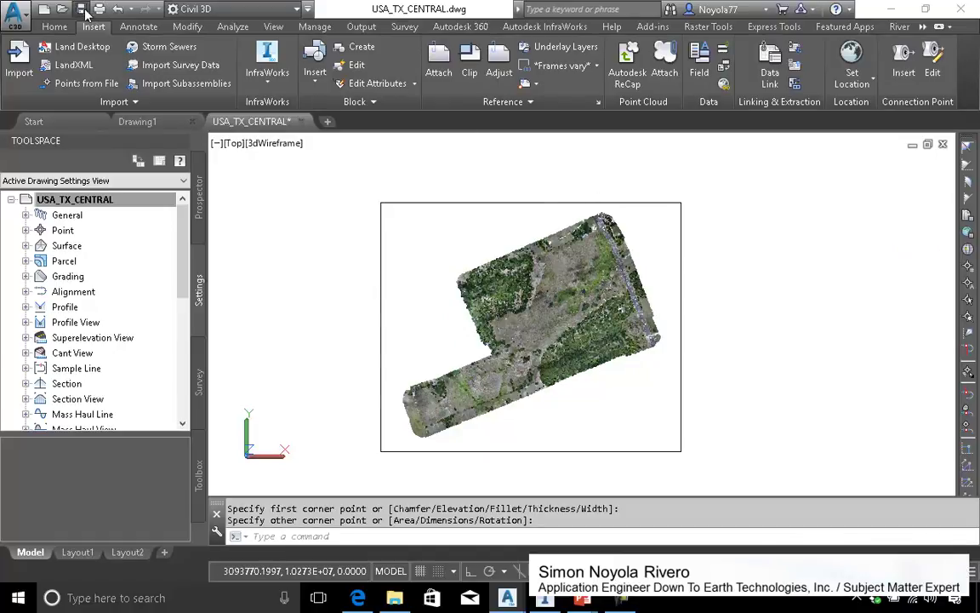
key("ctrl+s")
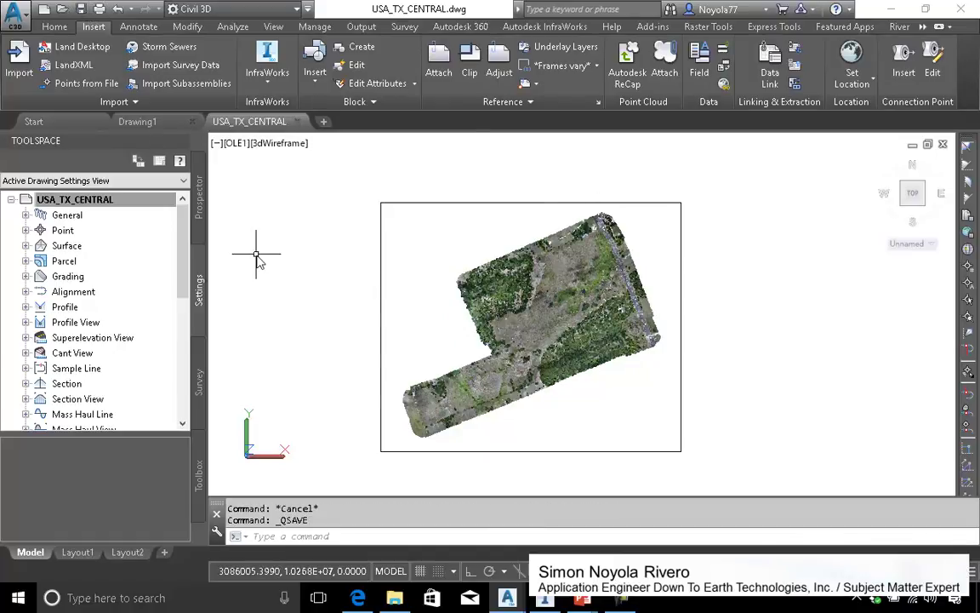
Start MAPEXPORT and name the output USA_TX_LOCATION.shp in the TXUSA\DRONES folder
type("MAPEXPORT")
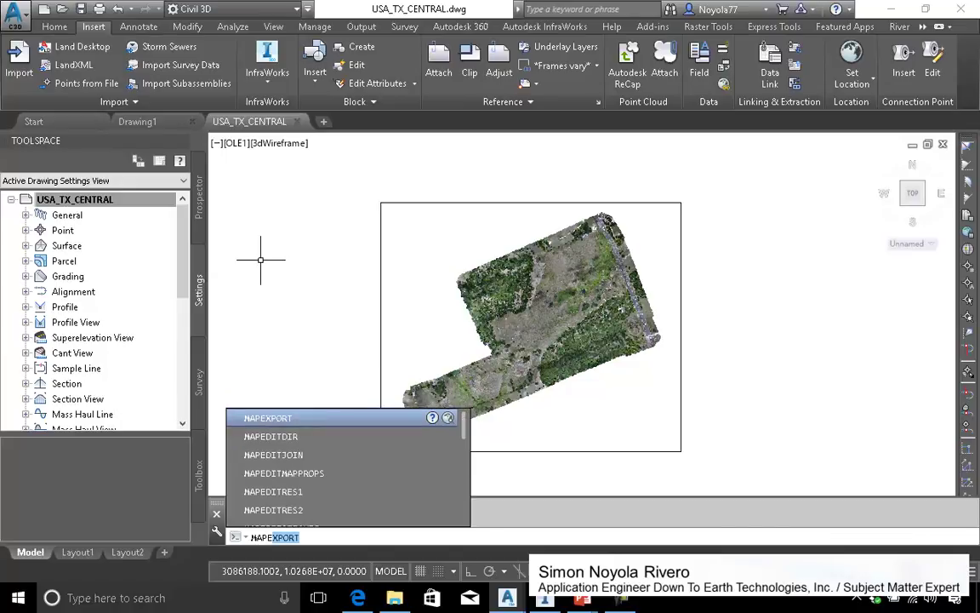
key("Return")
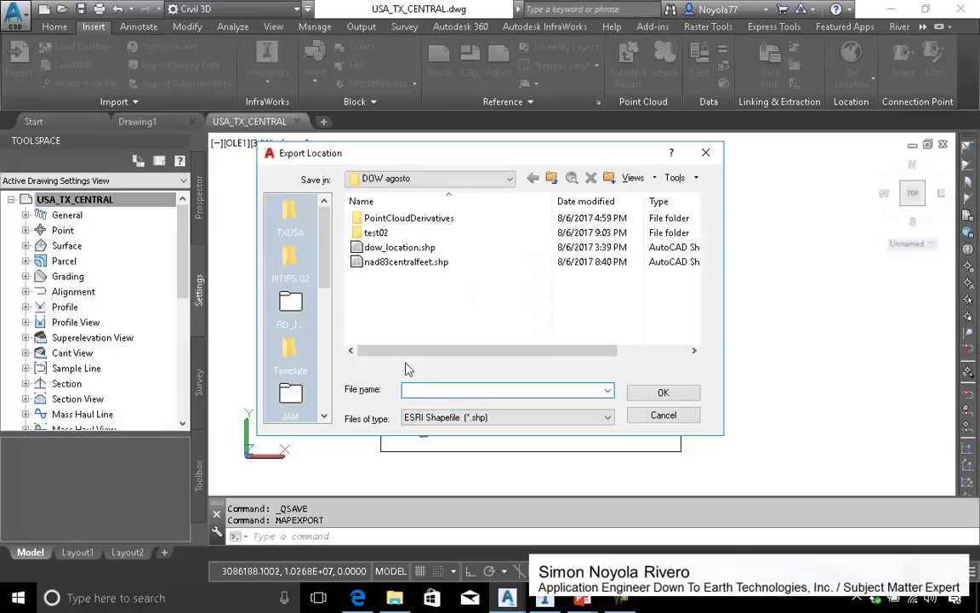
left_click(290, 216)
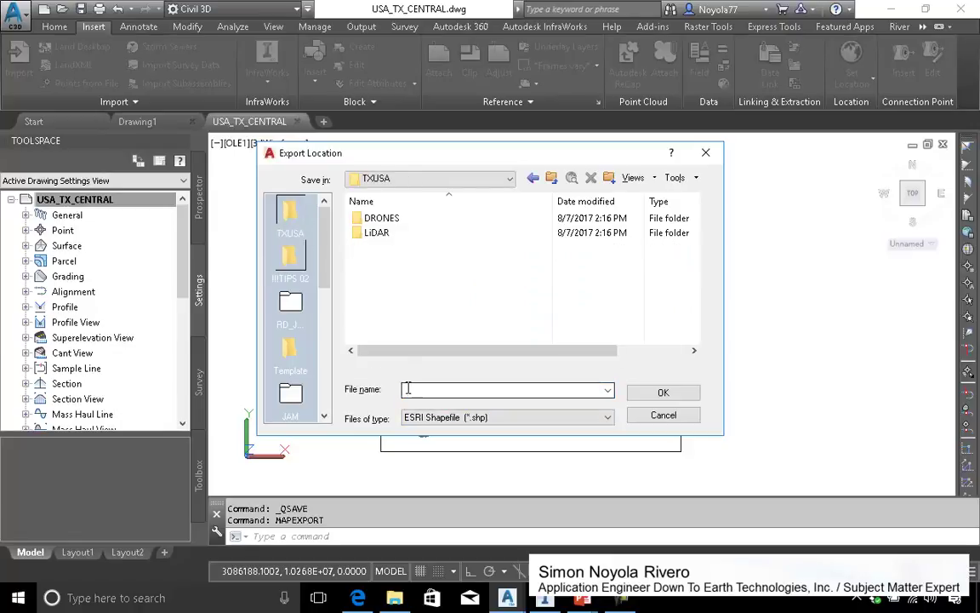
double_click(394, 219)
left_click(412, 389)
type("USA_TX_LOCATION")
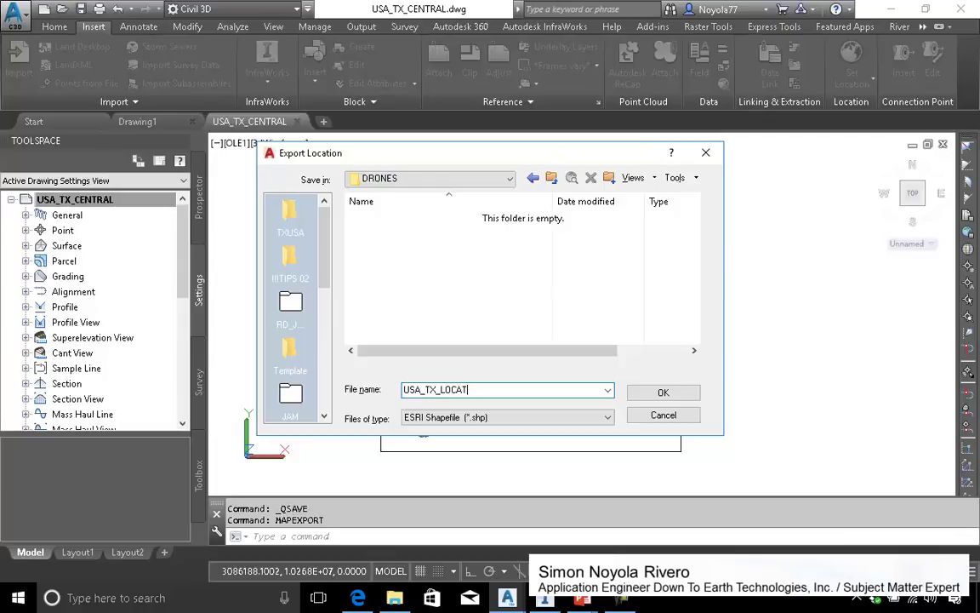
left_click(648, 393)
Export the manually picked boundary rectangle as a Polygon feature
left_click(396, 101)
left_click(377, 155)
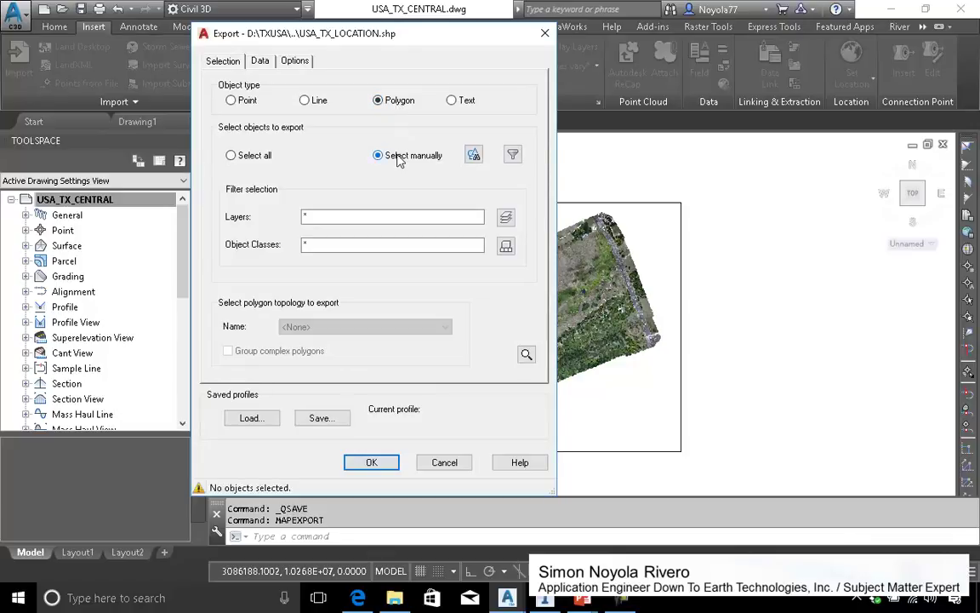
left_click(473, 154)
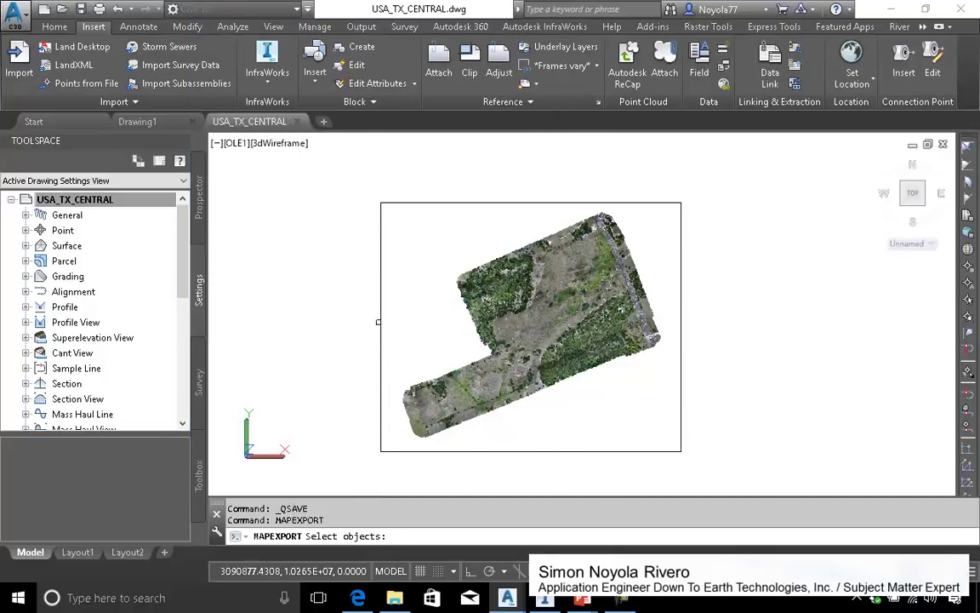
left_click(382, 320)
key("Return")
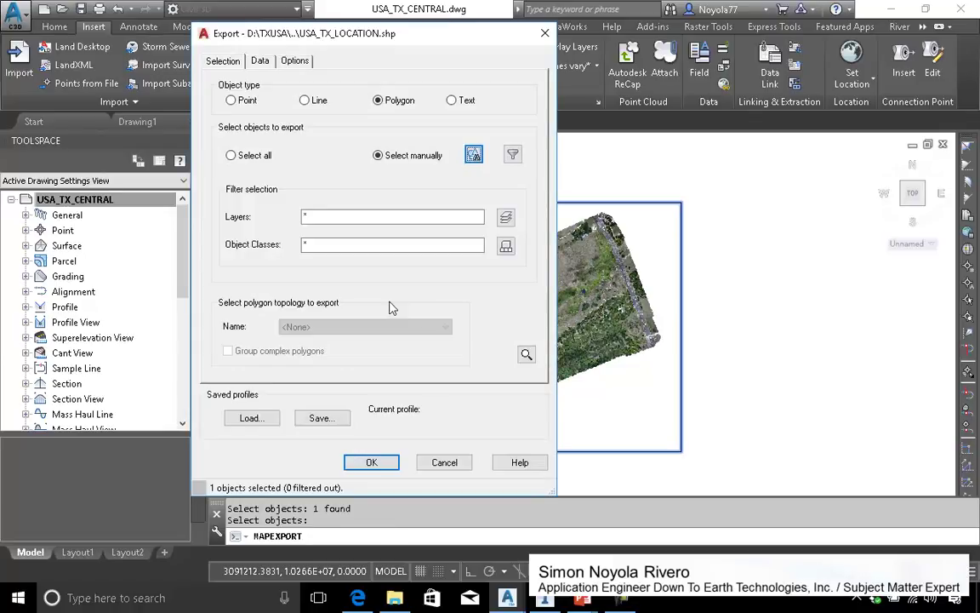
left_click(294, 61)
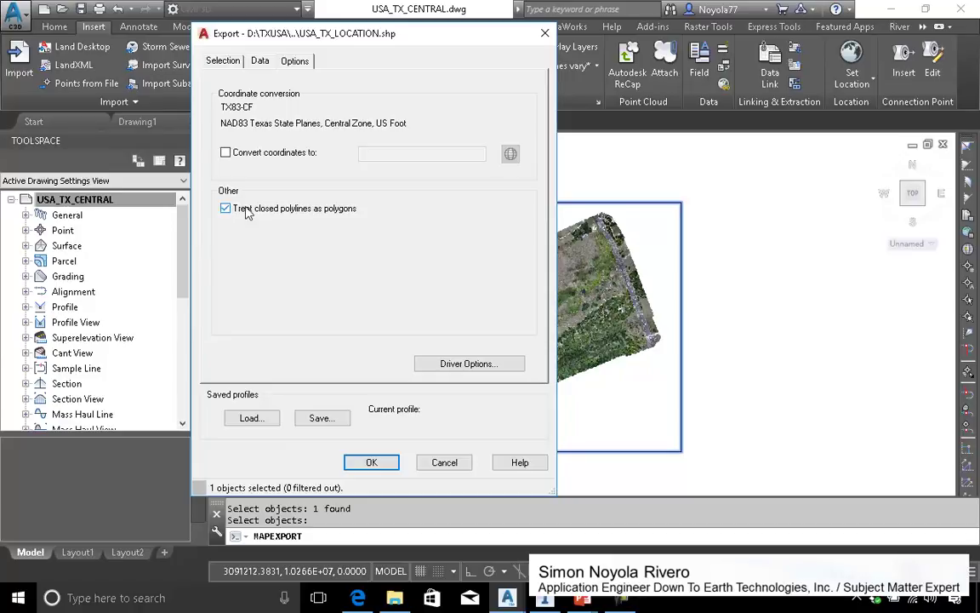
left_click(371, 462)
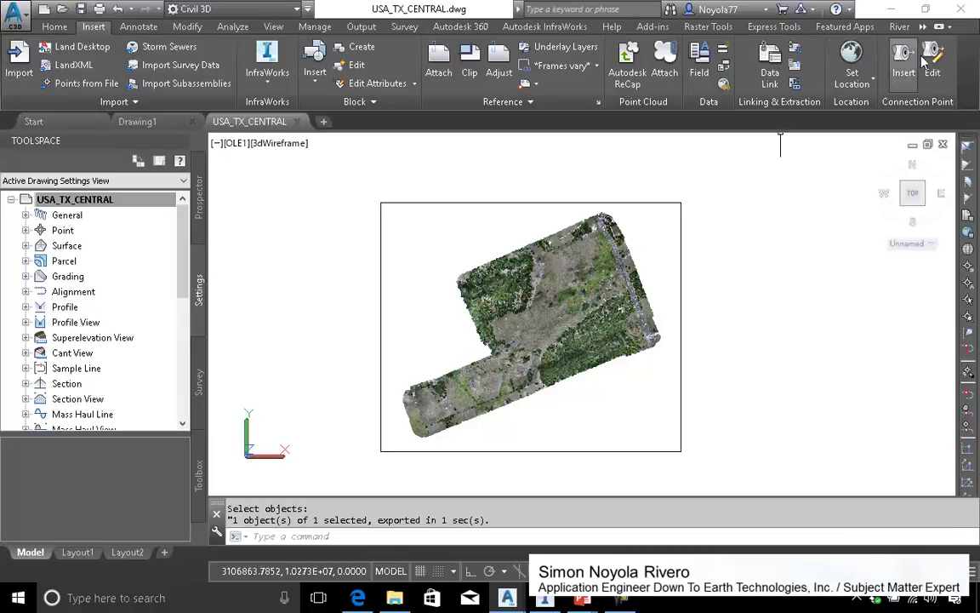
Turn on the Map Aerial online map from Geolocation, accepting online data use
left_click(923, 26)
left_click(838, 64)
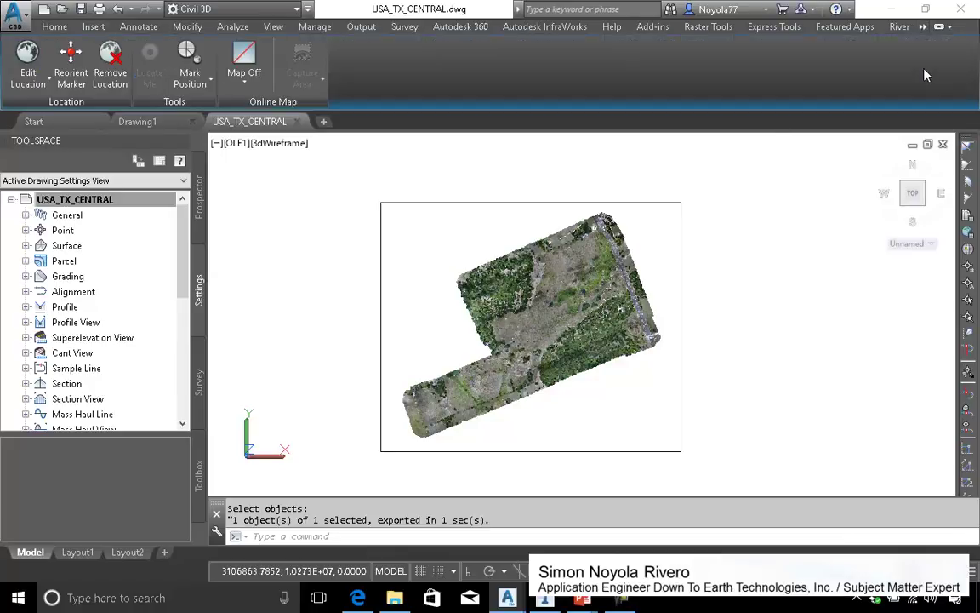
left_click(244, 61)
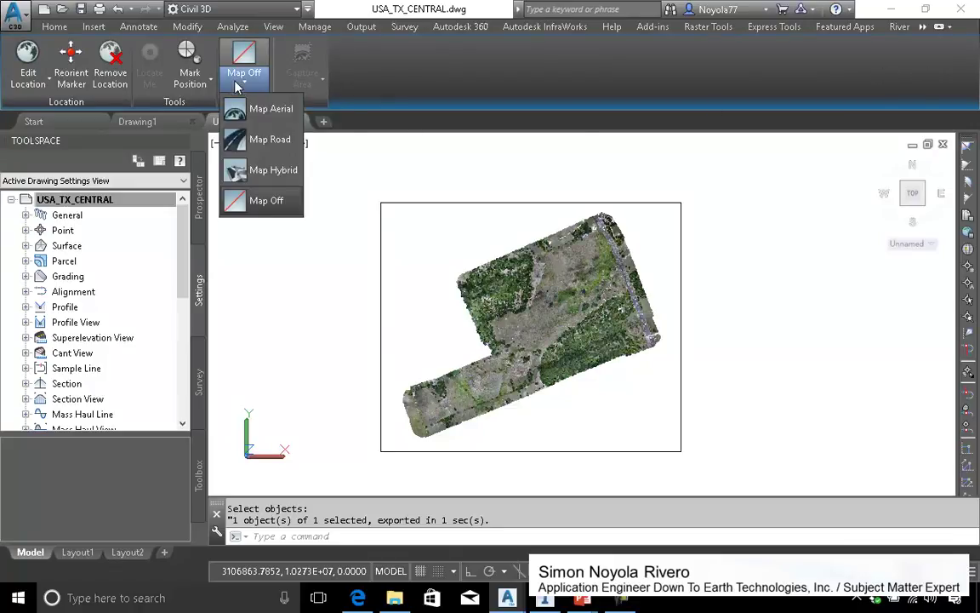
left_click(228, 104)
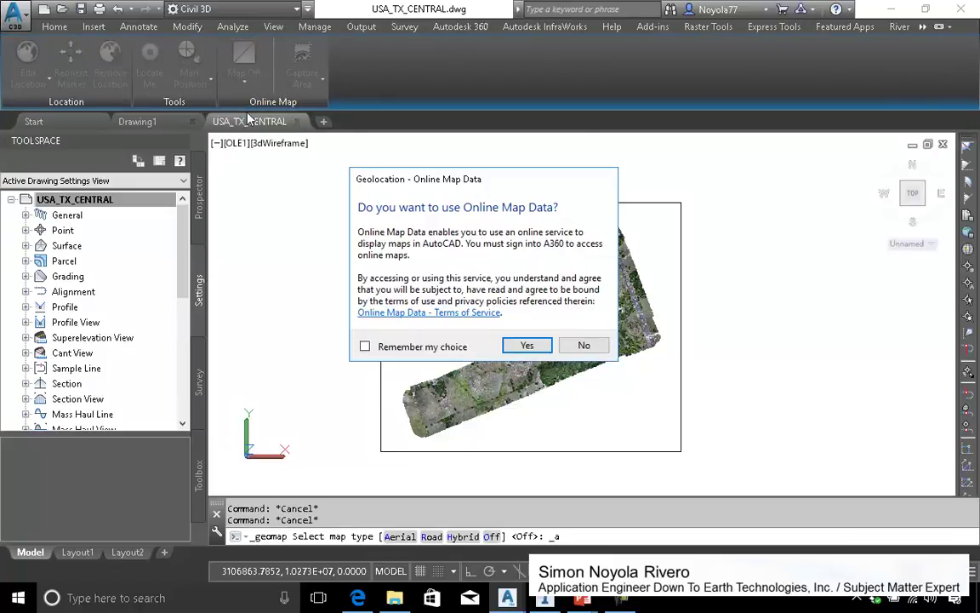
left_click(522, 345)
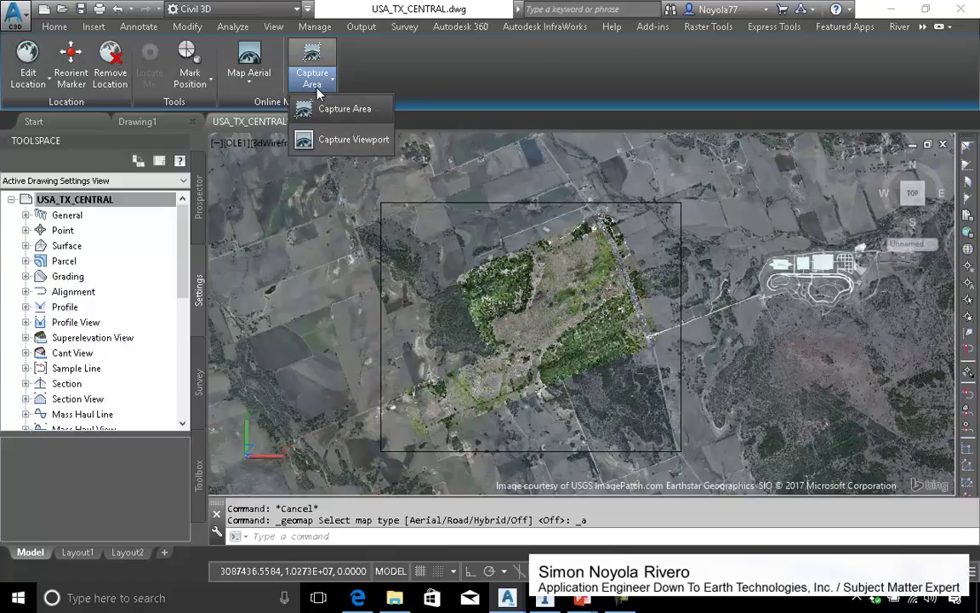
Capture the aerial map for the viewport, then set the online map to Off
left_click(313, 138)
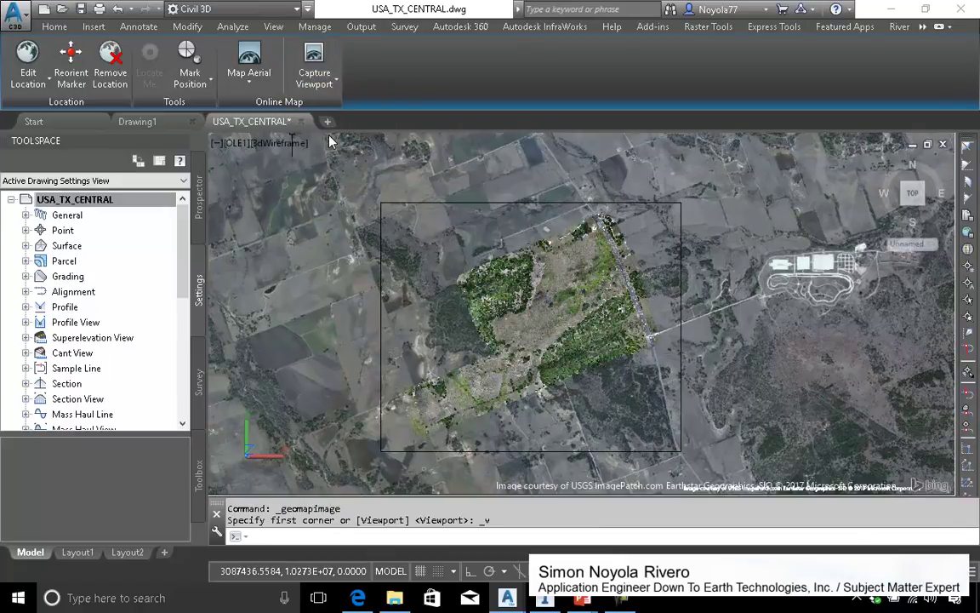
left_click(236, 75)
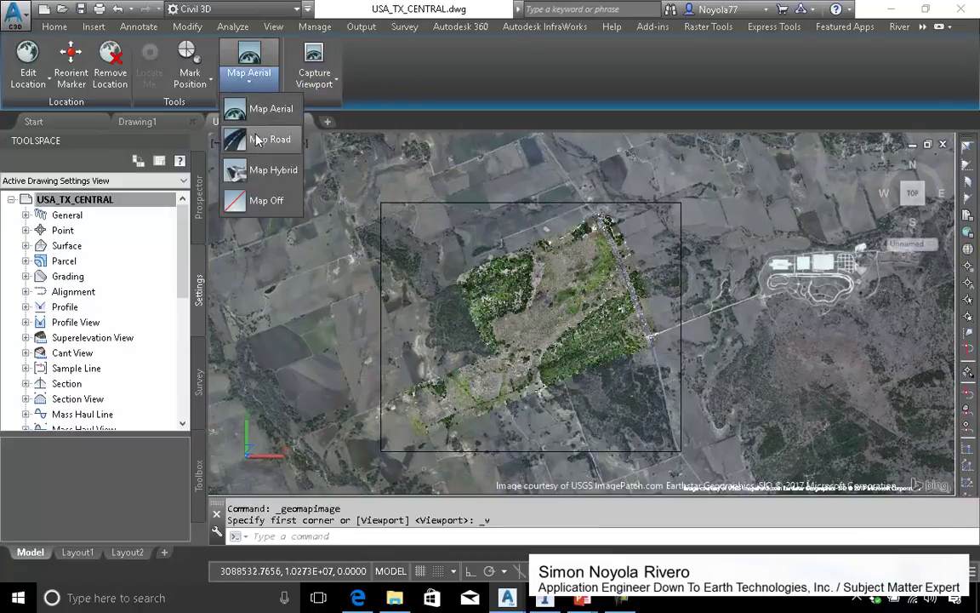
left_click(256, 200)
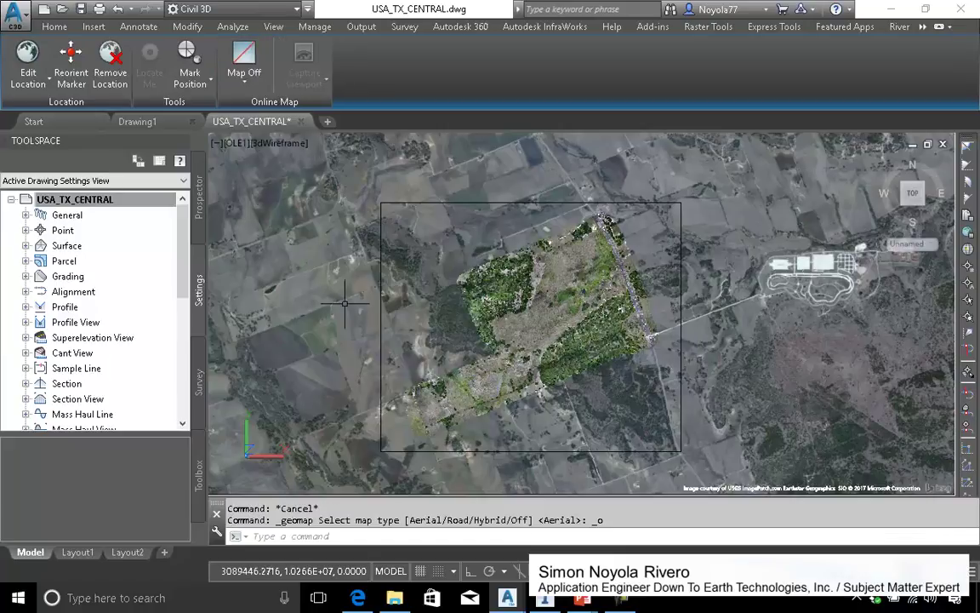
scroll(345, 302, "down", 2)
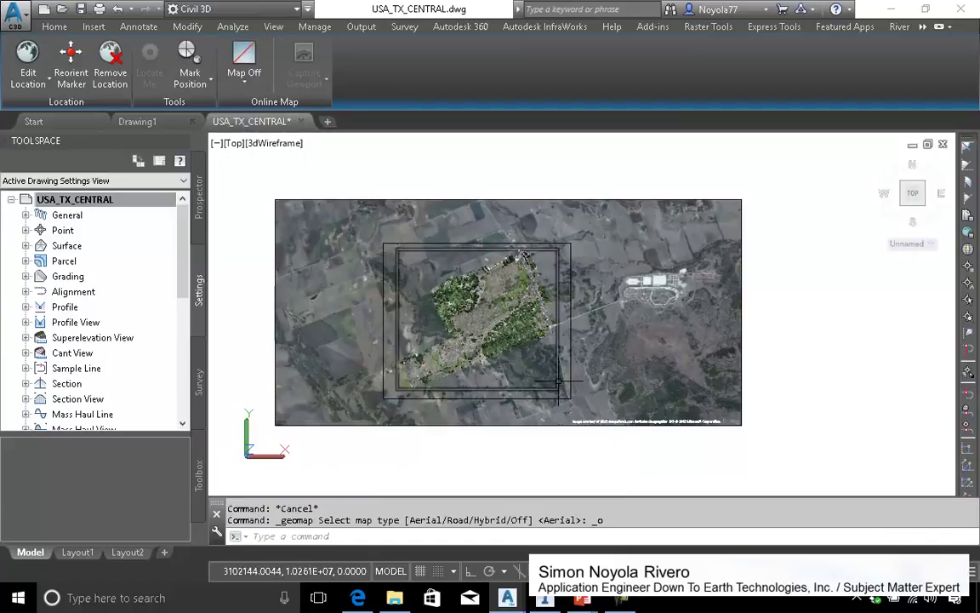
Switch to InfraWorks and start a new Model Builder model
key("alt+Tab")
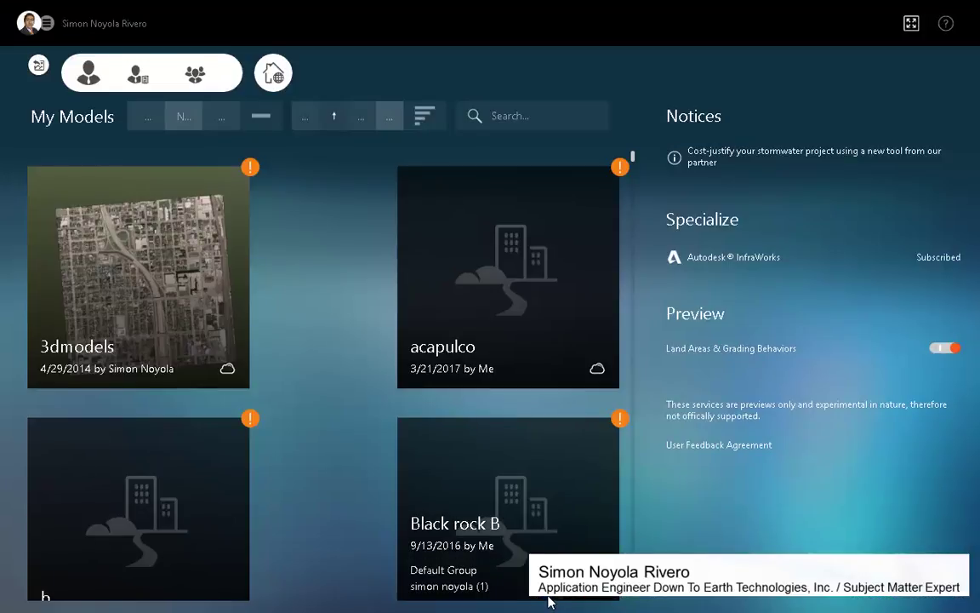
left_click(146, 122)
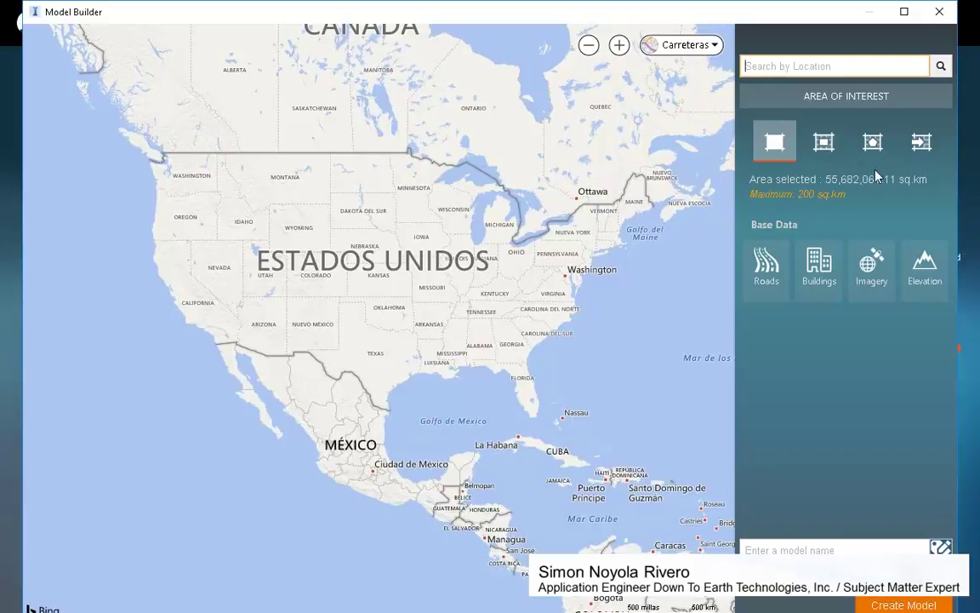
Import USA_TX_LOCATION.shp with its .prj from D:\TXUSA\DRONES as the AOI
left_click(921, 142)
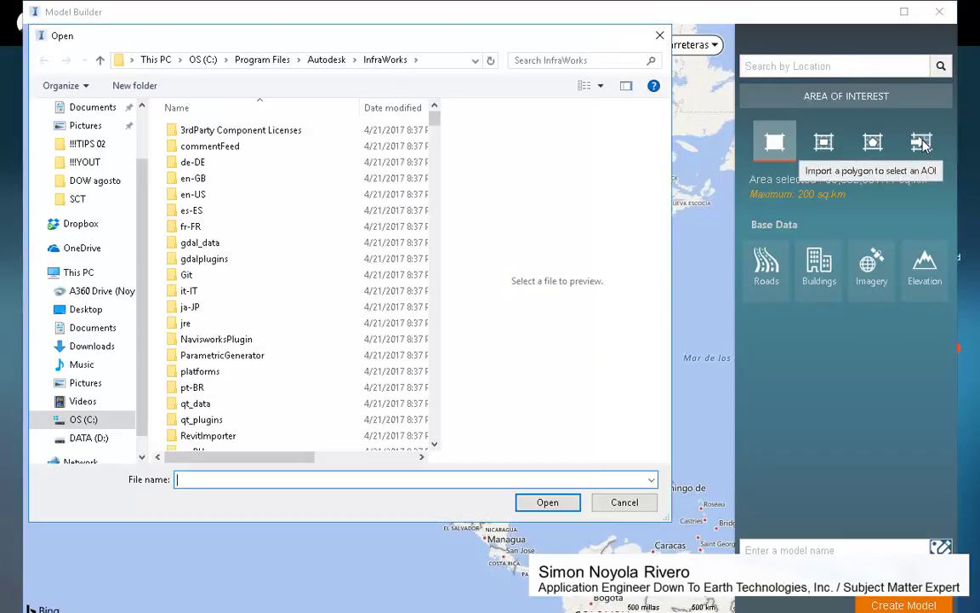
left_click(90, 273)
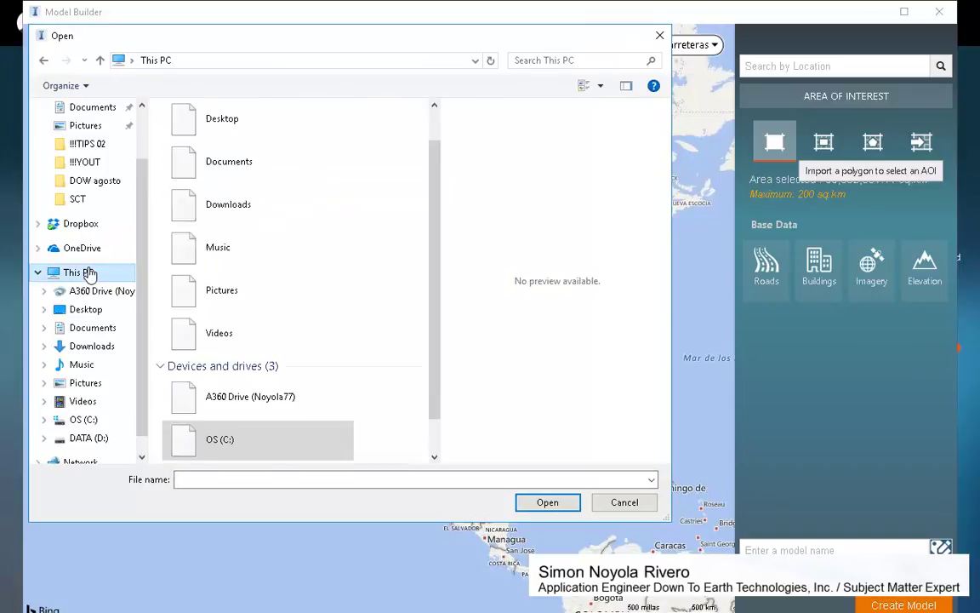
scroll(276, 434, "down", 1)
double_click(280, 432)
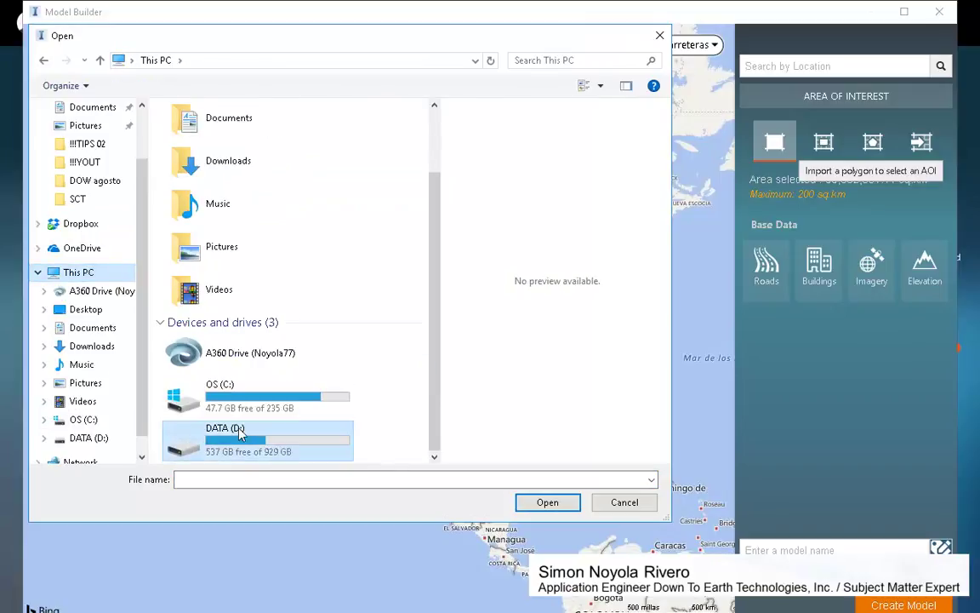
double_click(212, 295)
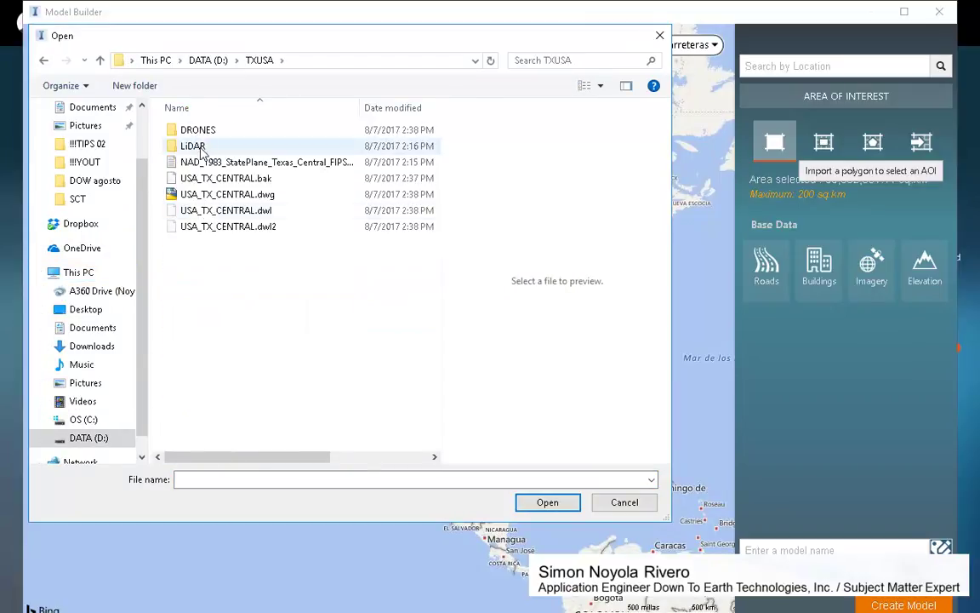
double_click(203, 130)
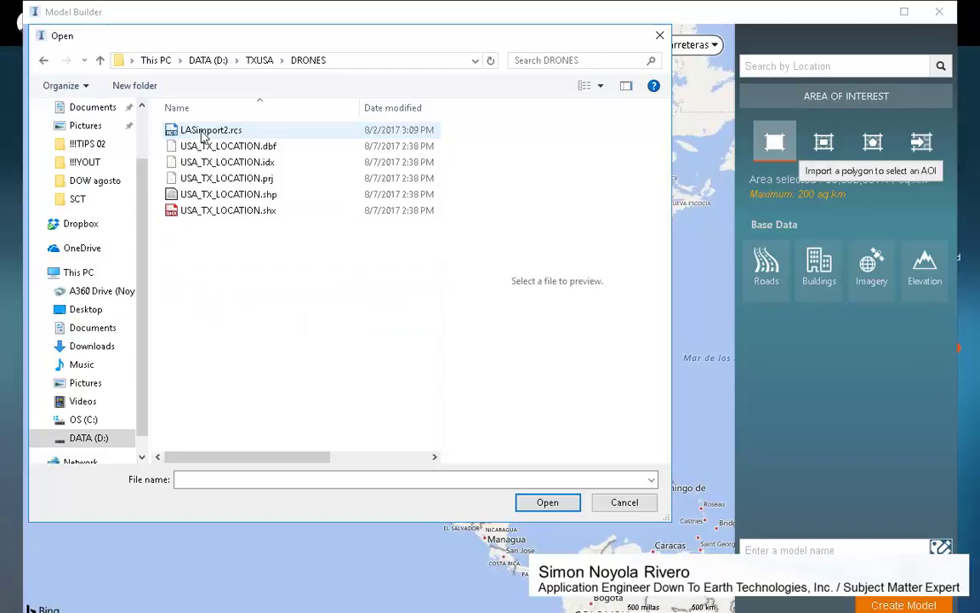
left_click(215, 178)
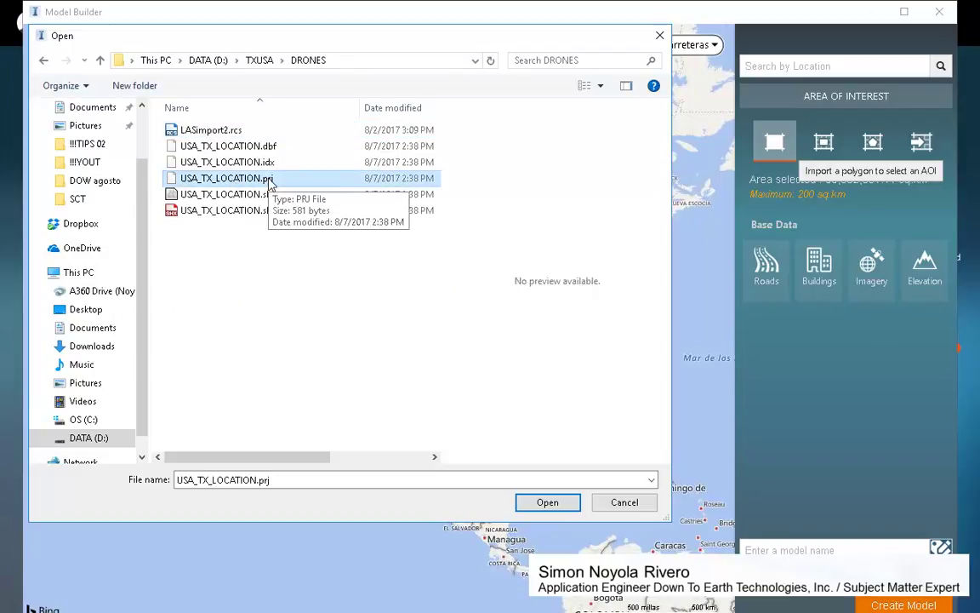
left_click(269, 196, "ctrl")
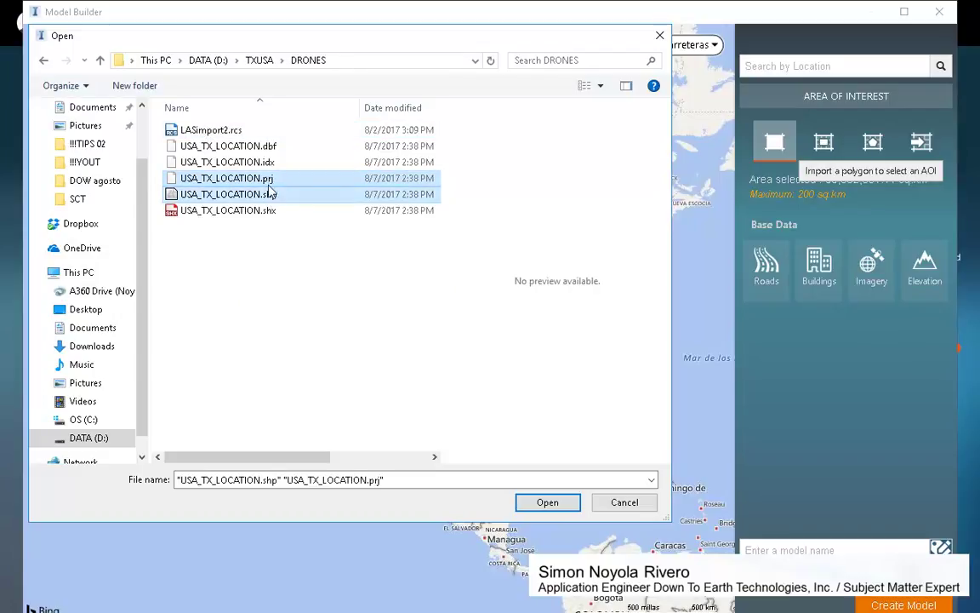
left_click(544, 504)
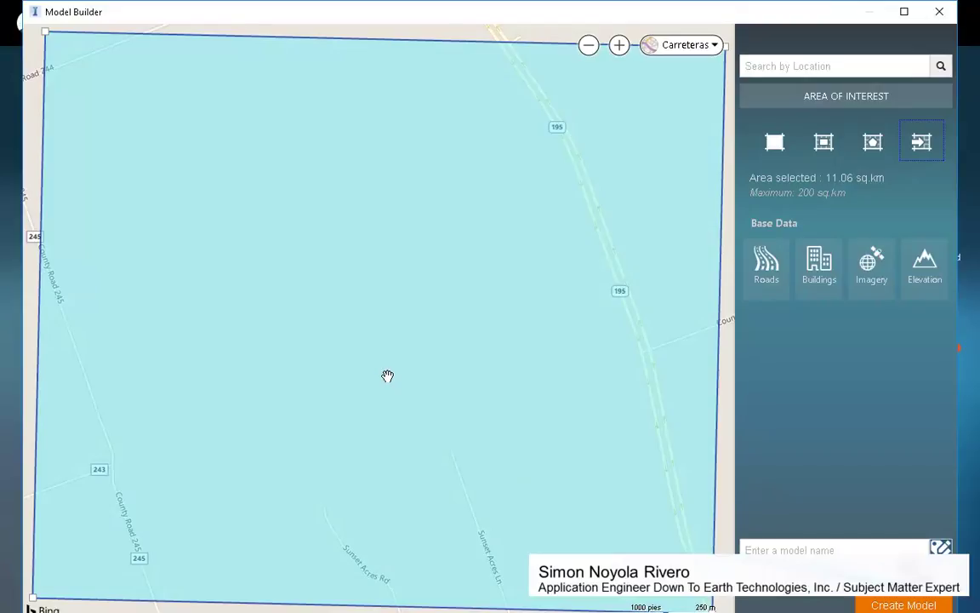
Submit model USATX in the Default Group, then dismiss the notice and close Model Builder
scroll(387, 375, "down", 1)
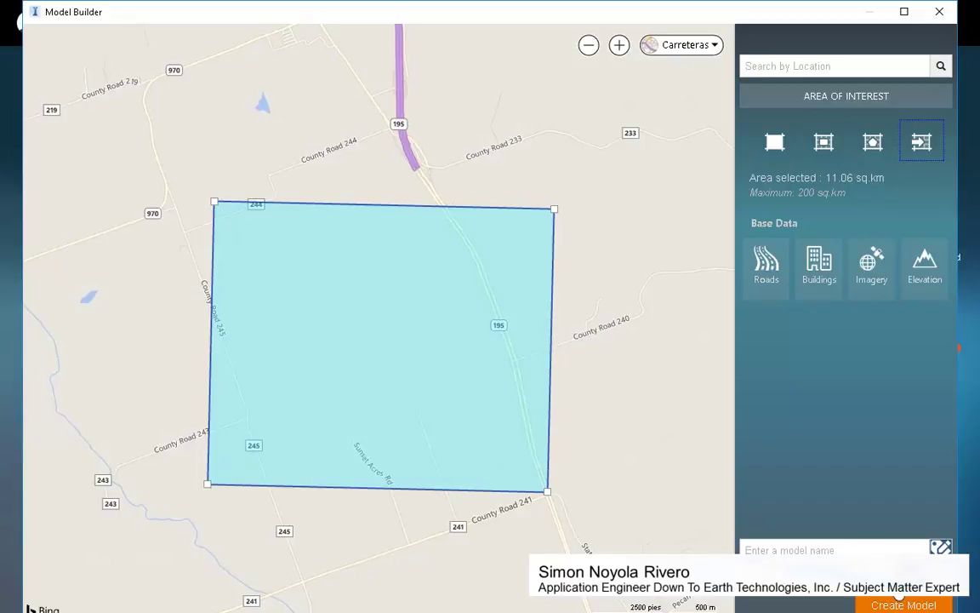
left_click(900, 589)
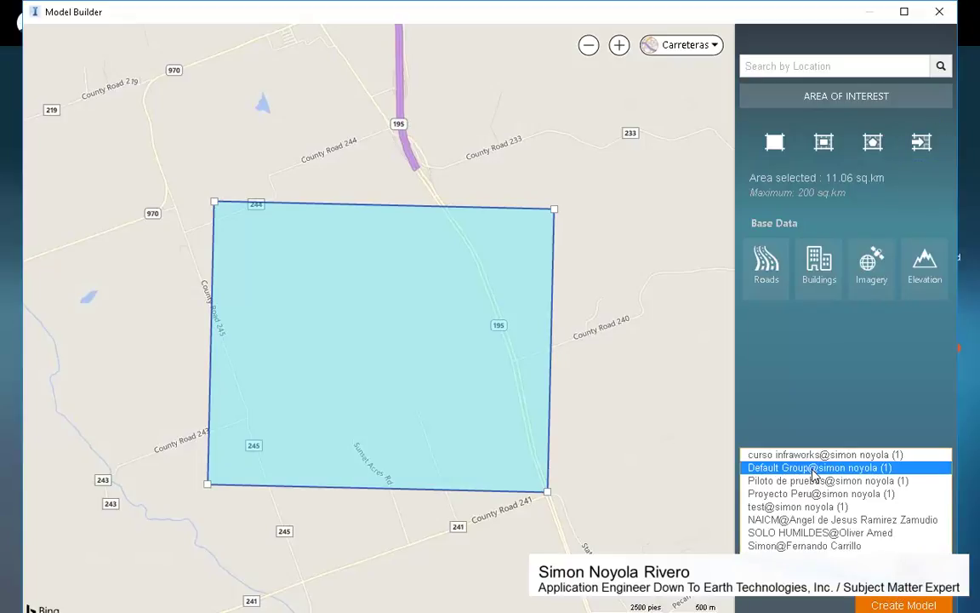
left_click(814, 477)
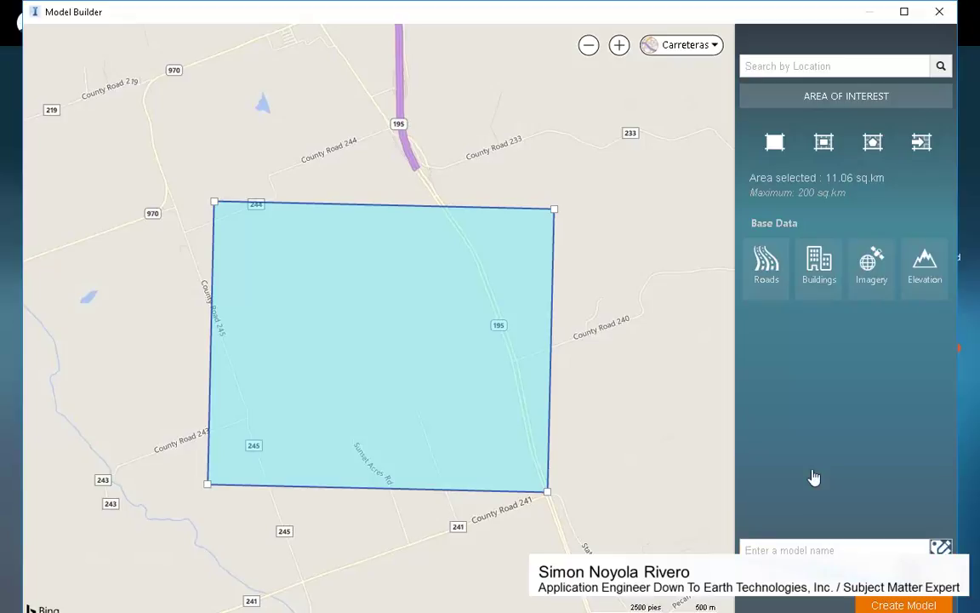
left_click(777, 550)
type("USATX")
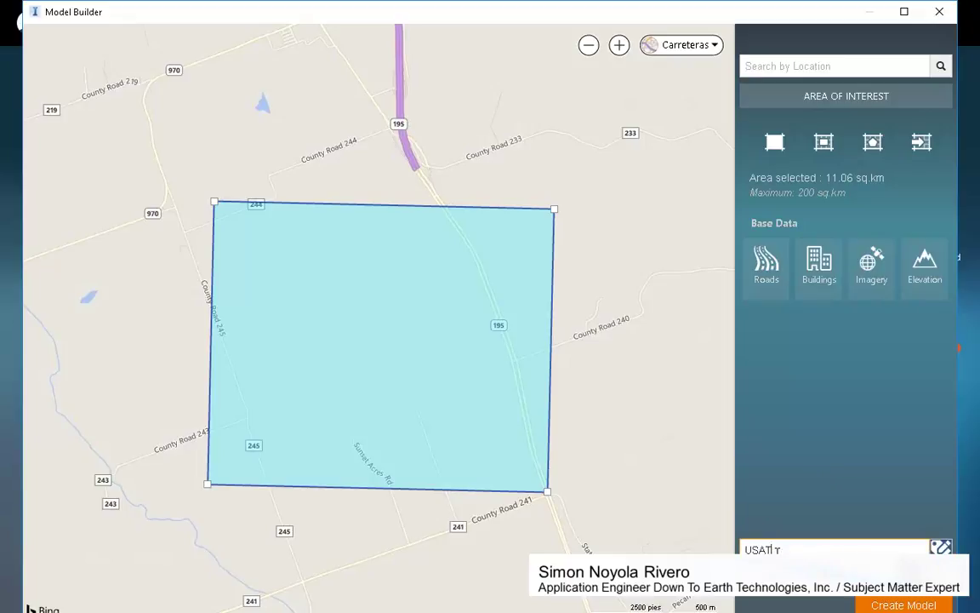
left_click(895, 606)
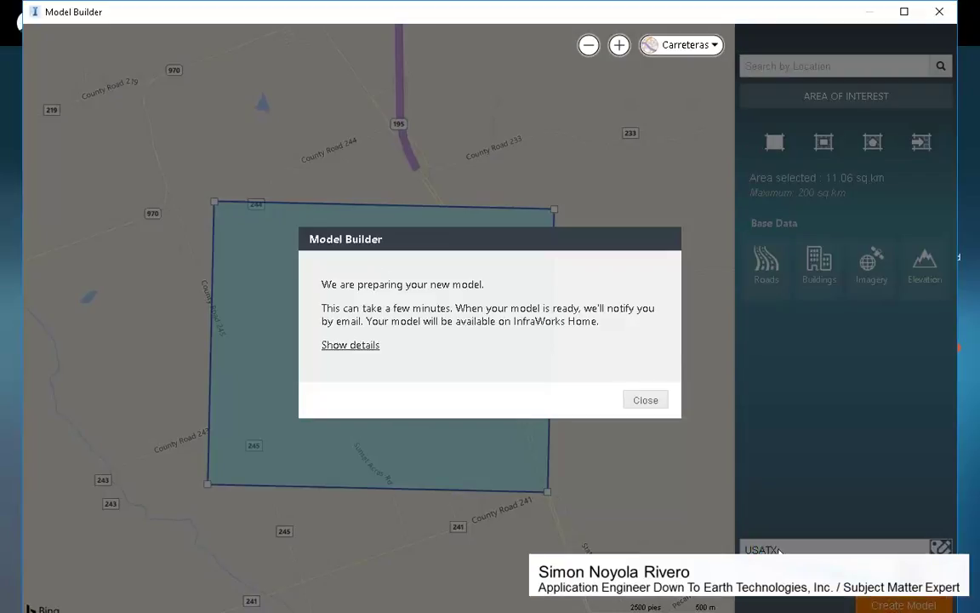
left_click(649, 407)
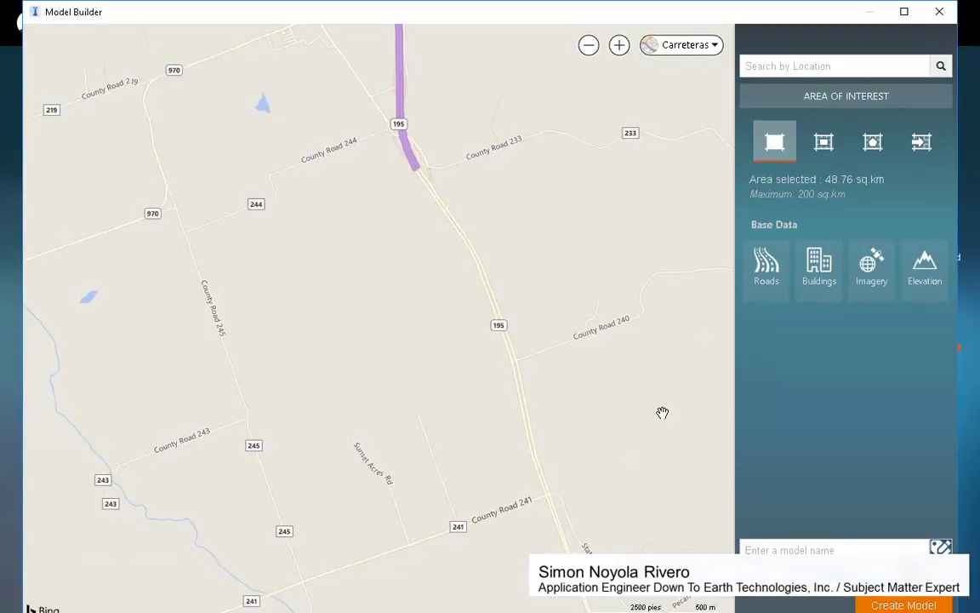
left_click(940, 12)
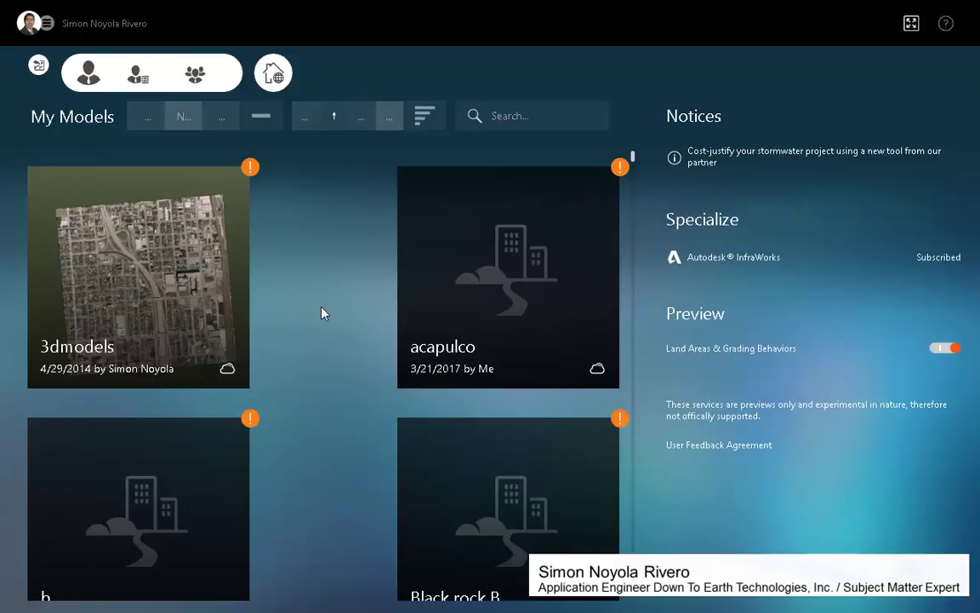
scroll(321, 314, "down", 5)
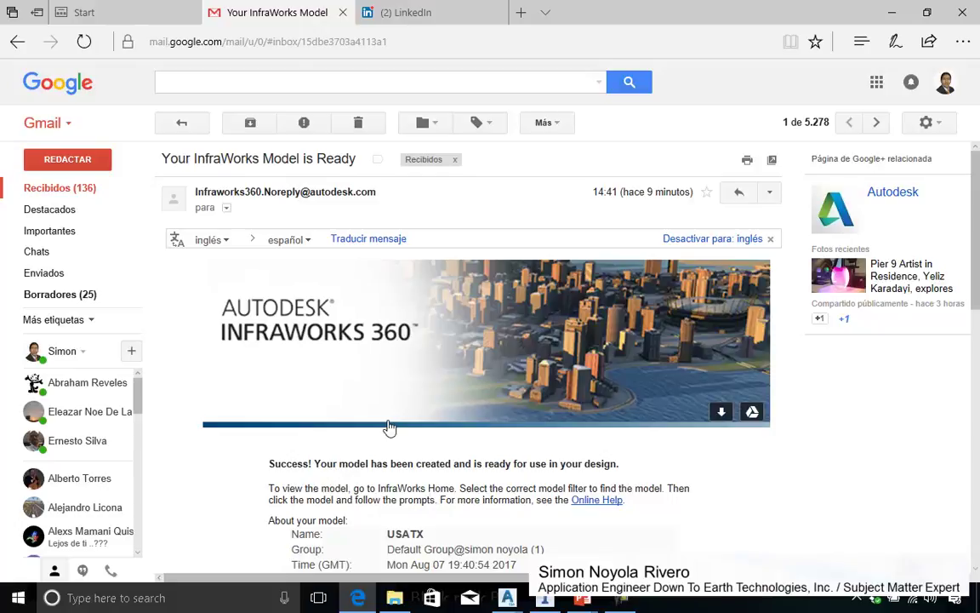
left_click(507, 597)
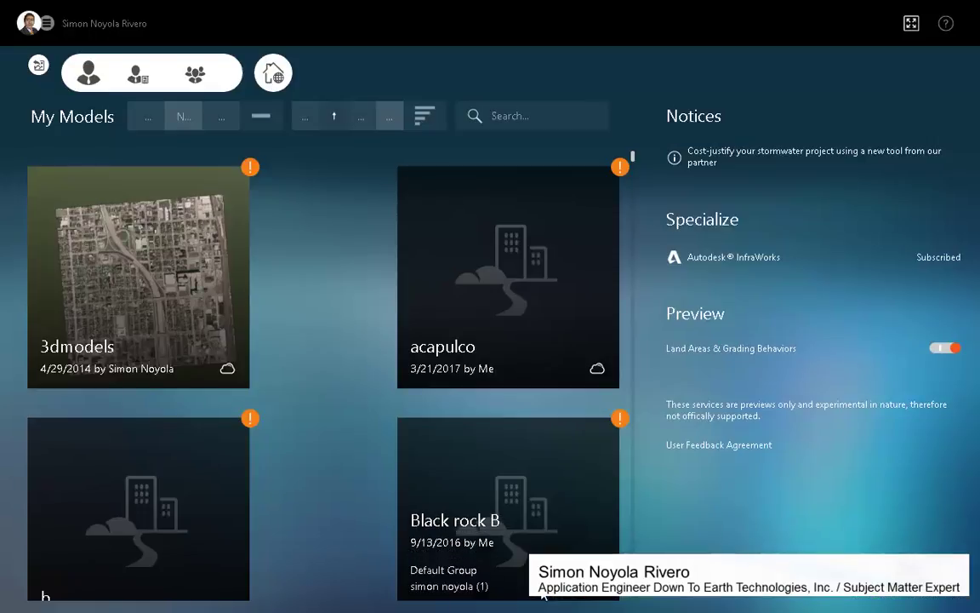
Scroll the My Models grid down to the USATX tile and open that Texas model
scroll(319, 361, "down", 4)
scroll(319, 367, "down", 5)
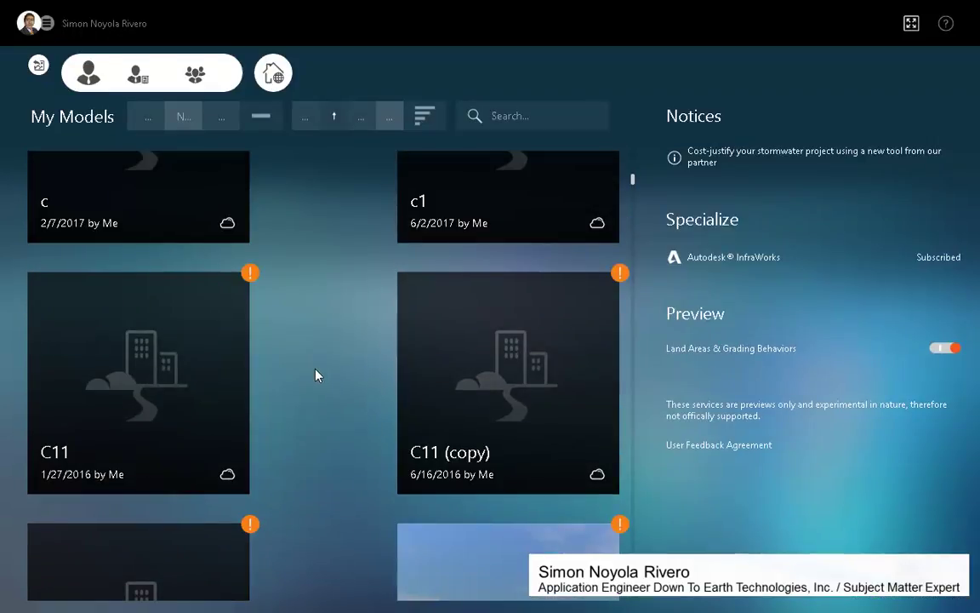
scroll(315, 376, "down", 3)
scroll(317, 376, "down", 3)
scroll(316, 378, "down", 2)
scroll(314, 383, "down", 2)
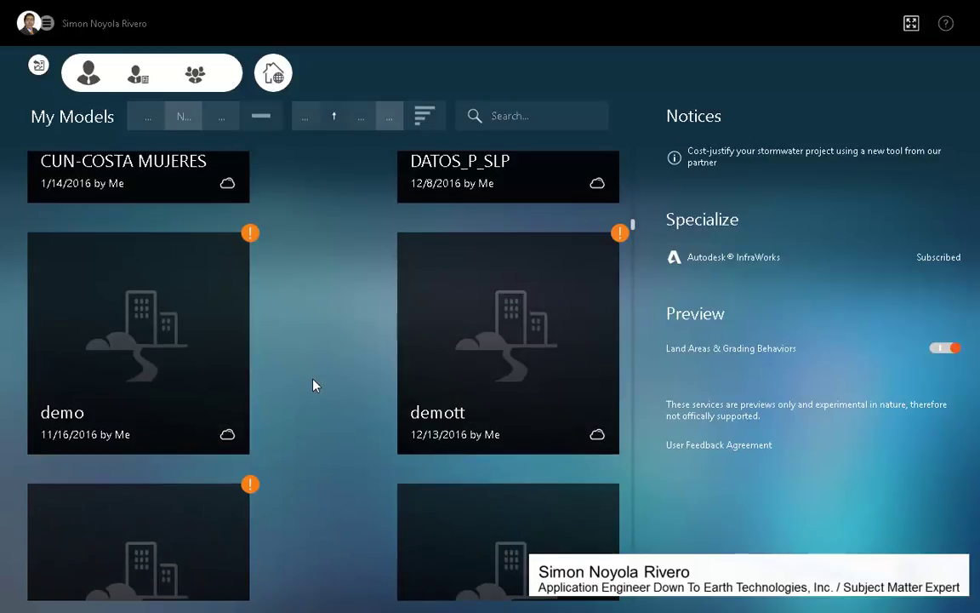
scroll(313, 387, "down", 4)
scroll(312, 391, "down", 3)
scroll(310, 395, "down", 3)
scroll(308, 398, "down", 4)
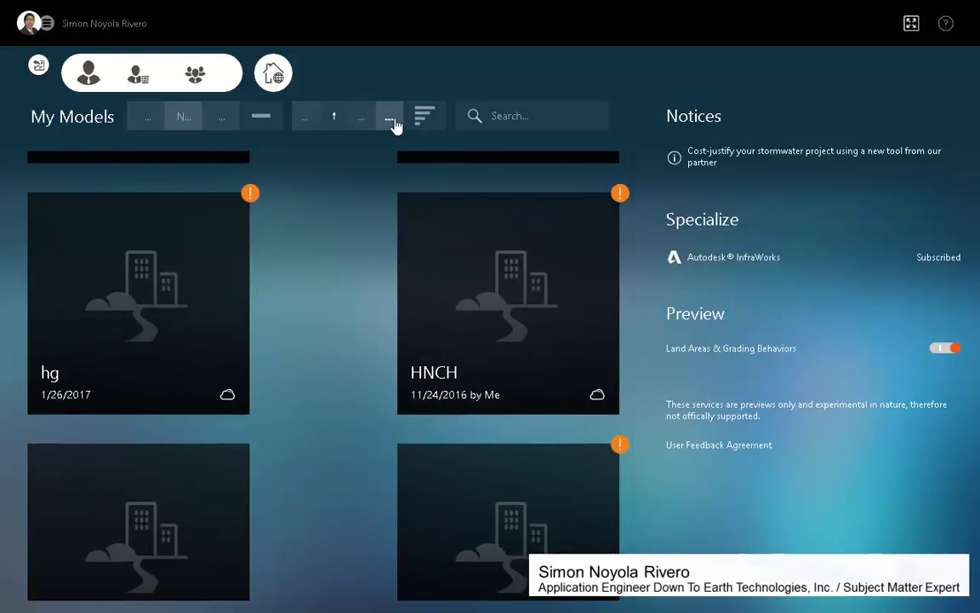
mouse_move(508, 521)
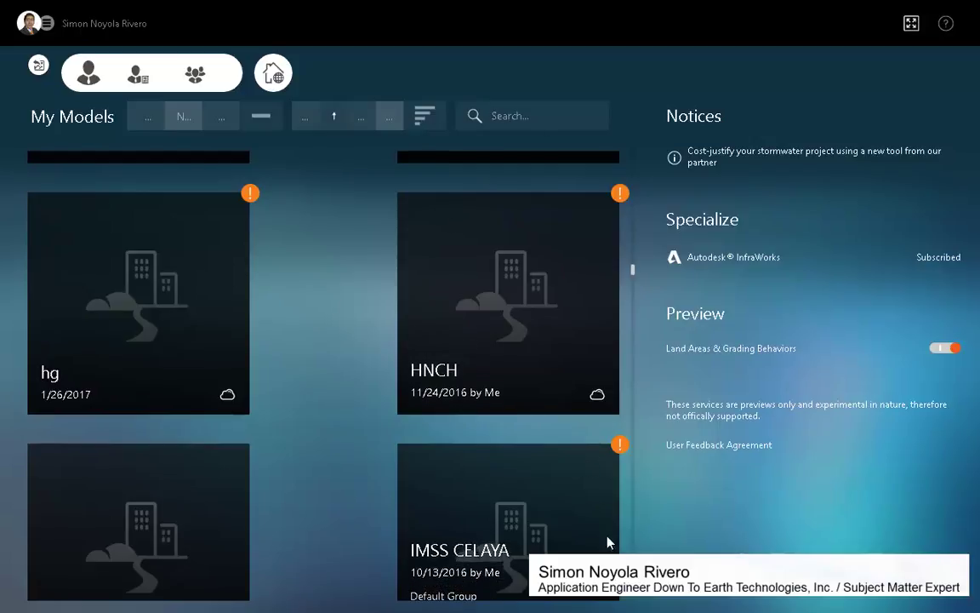
key("super")
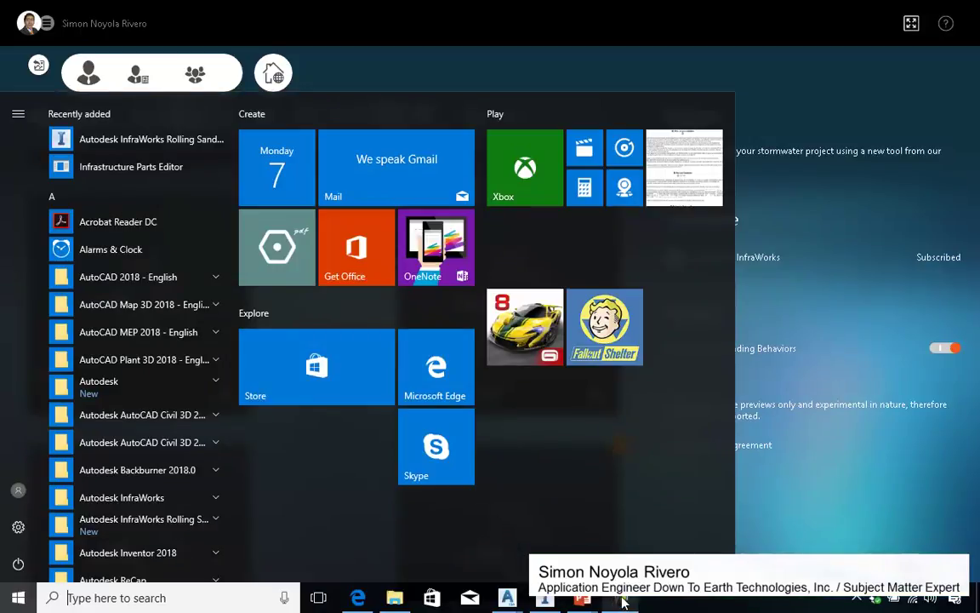
key("Escape")
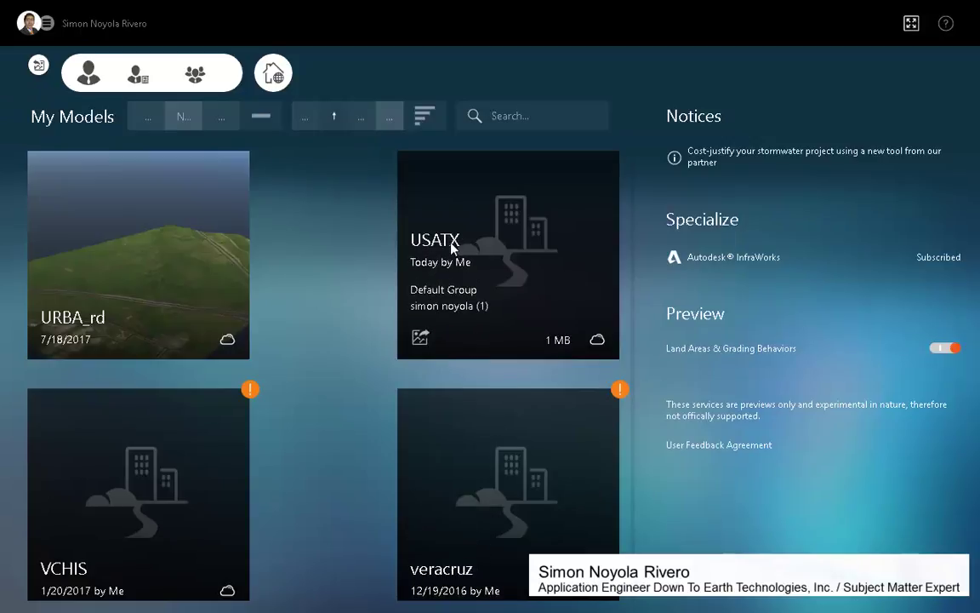
left_click(420, 339)
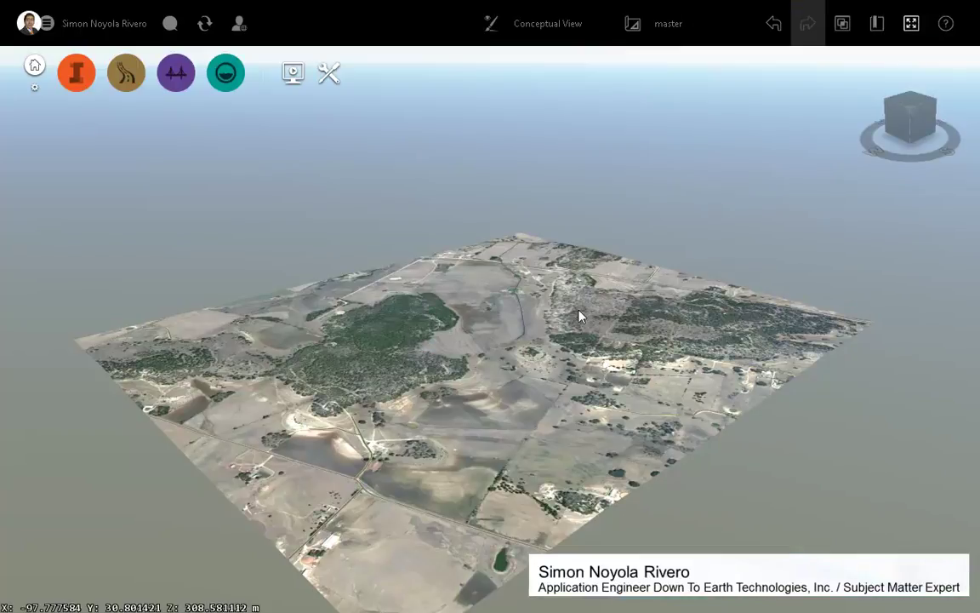
View the USATX terrain from the ViewCube top with north up, and show Settings and Utilities
left_click(910, 106)
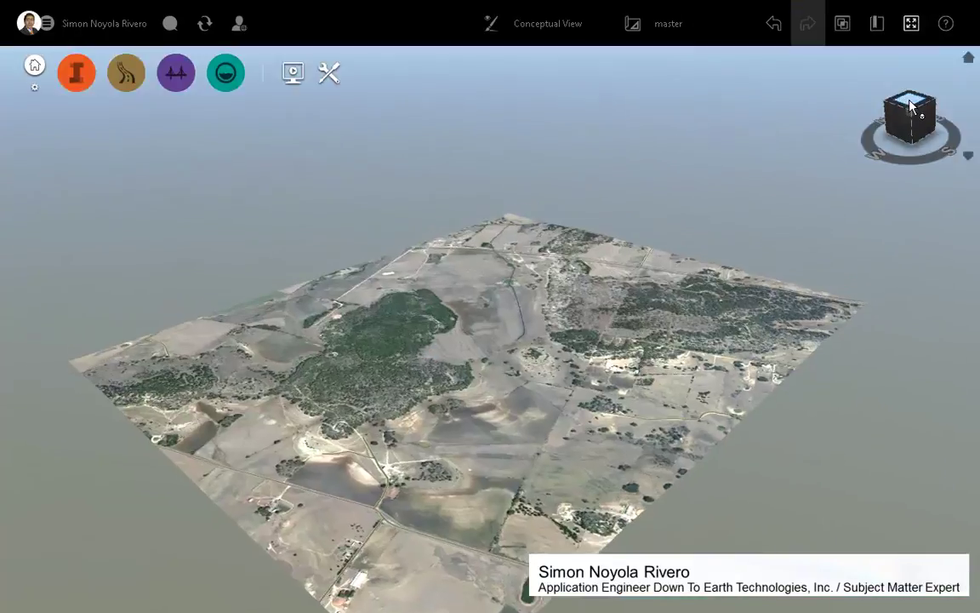
left_click(949, 152)
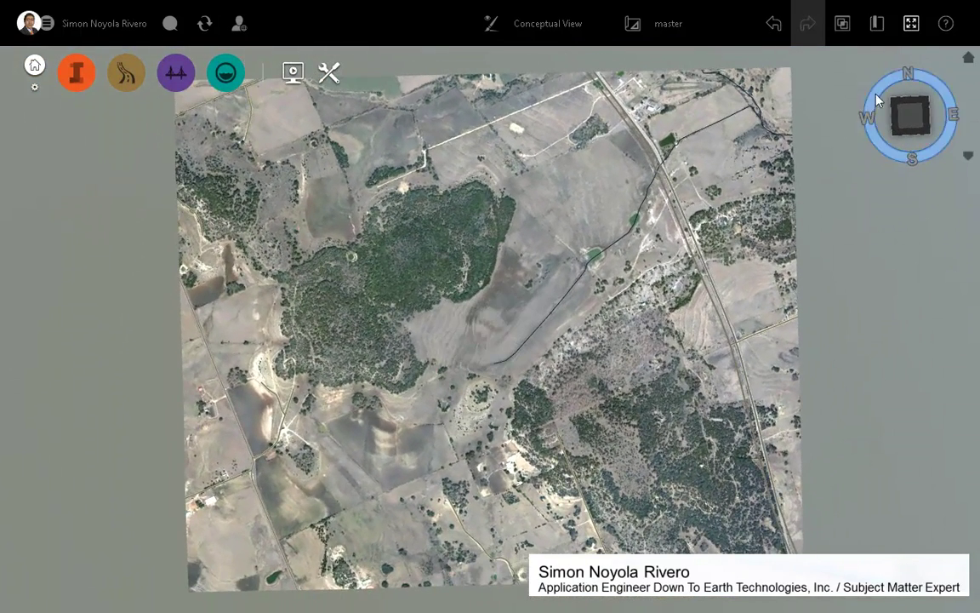
left_click(908, 117)
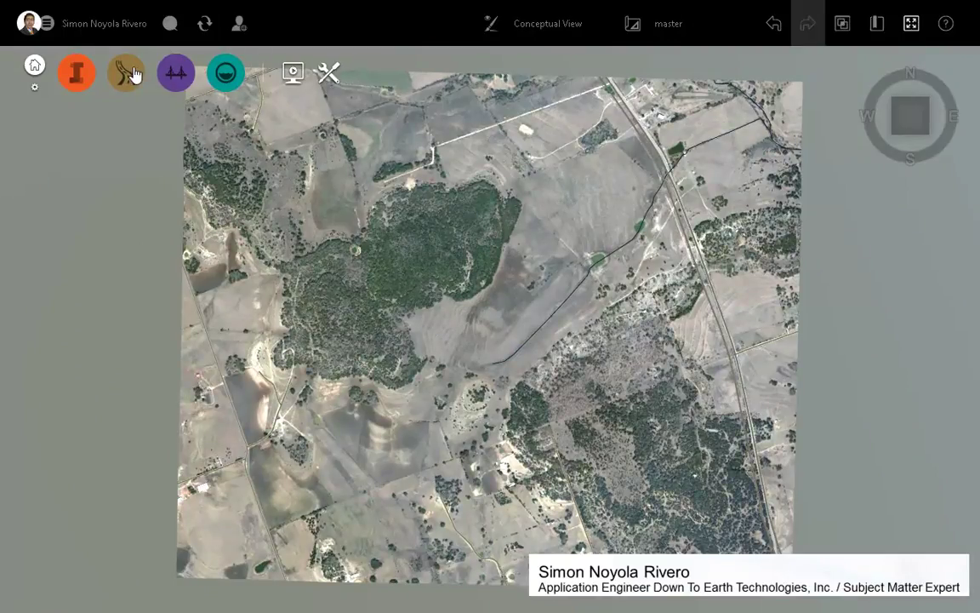
left_click(325, 76)
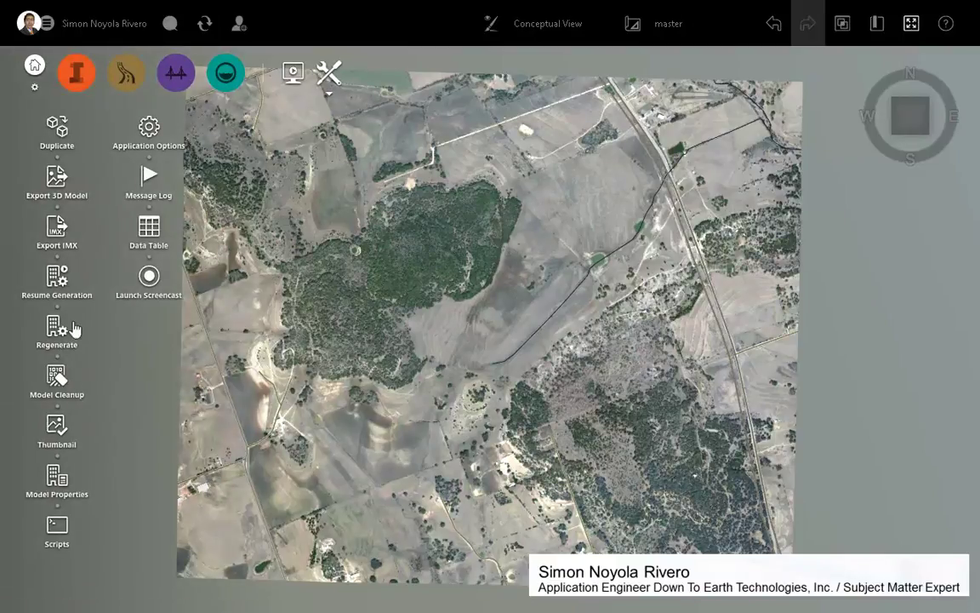
Set the model coordinate system to TX83-CF in Model Properties
left_click(57, 476)
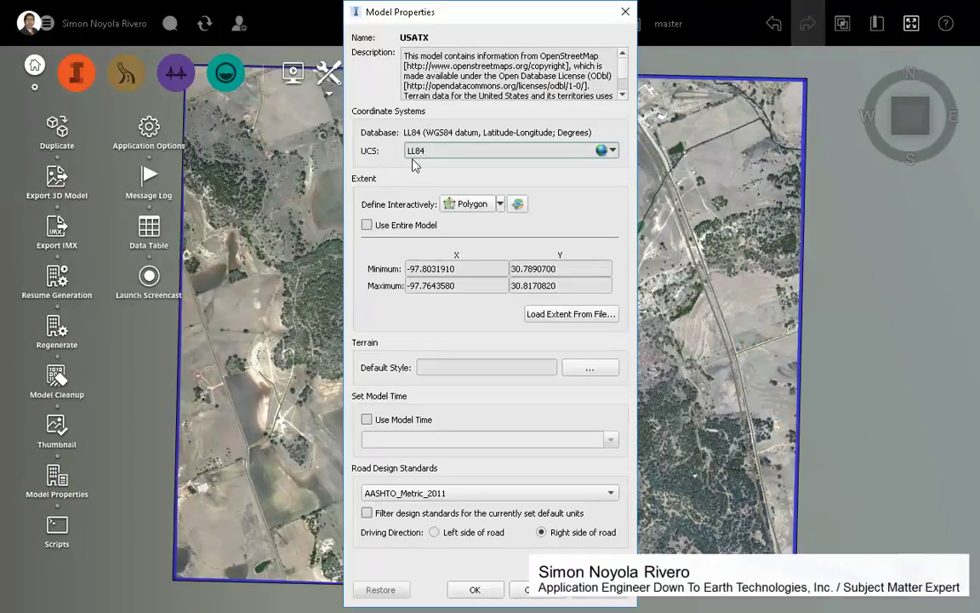
left_click(612, 151)
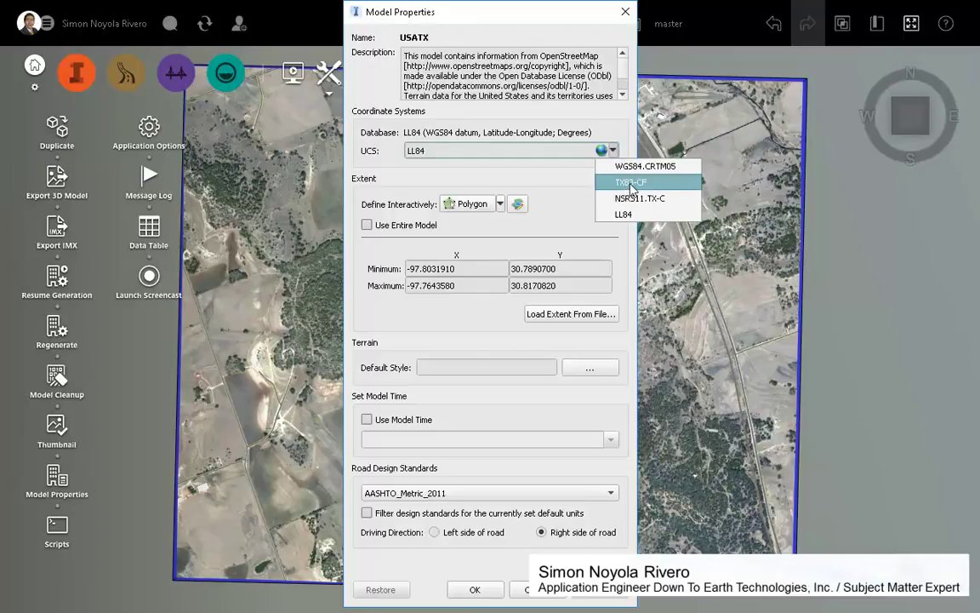
left_click(632, 187)
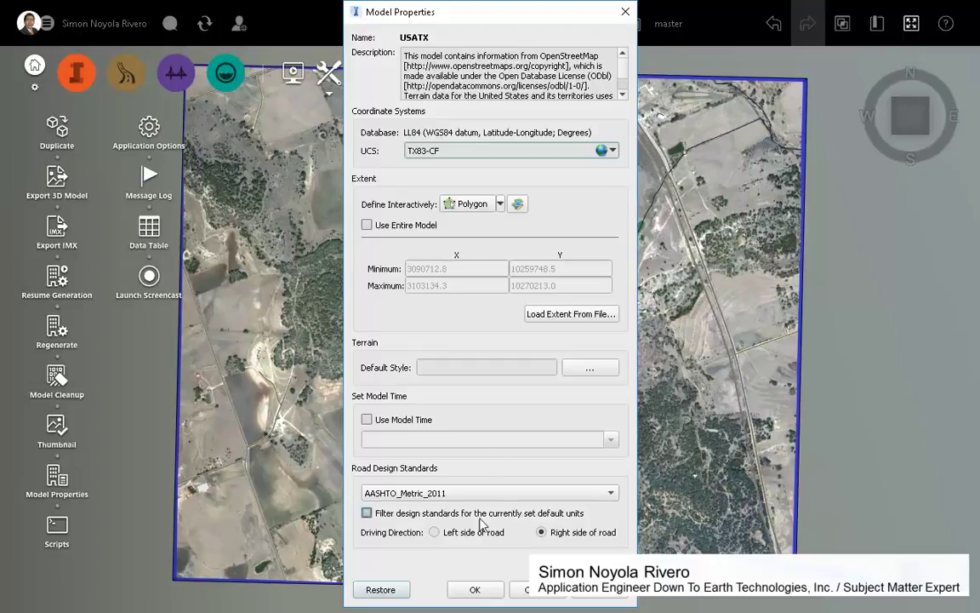
left_click(473, 589)
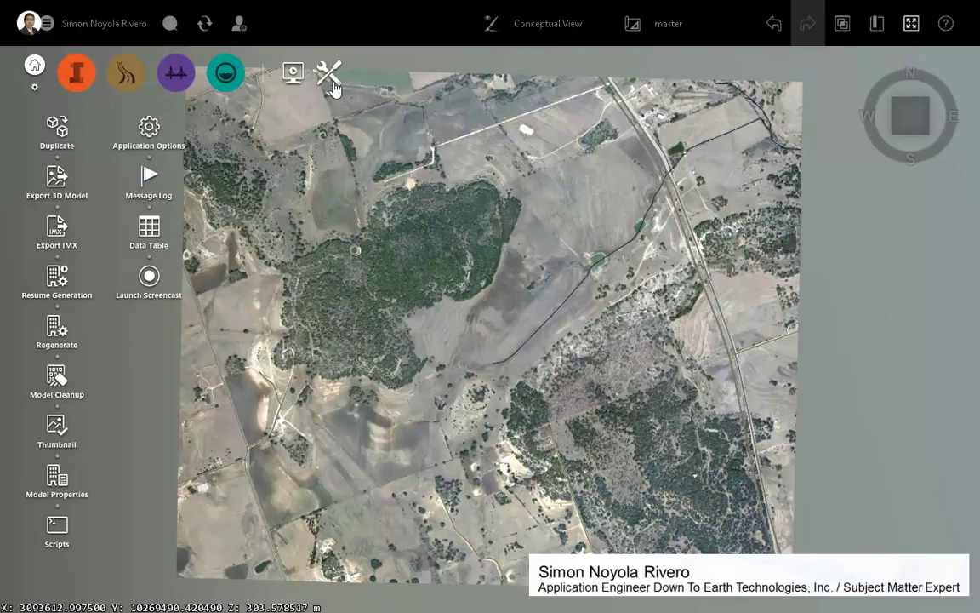
Keep Imperial (feet) as the default units in Unit Configuration and close Application Options
left_click(151, 126)
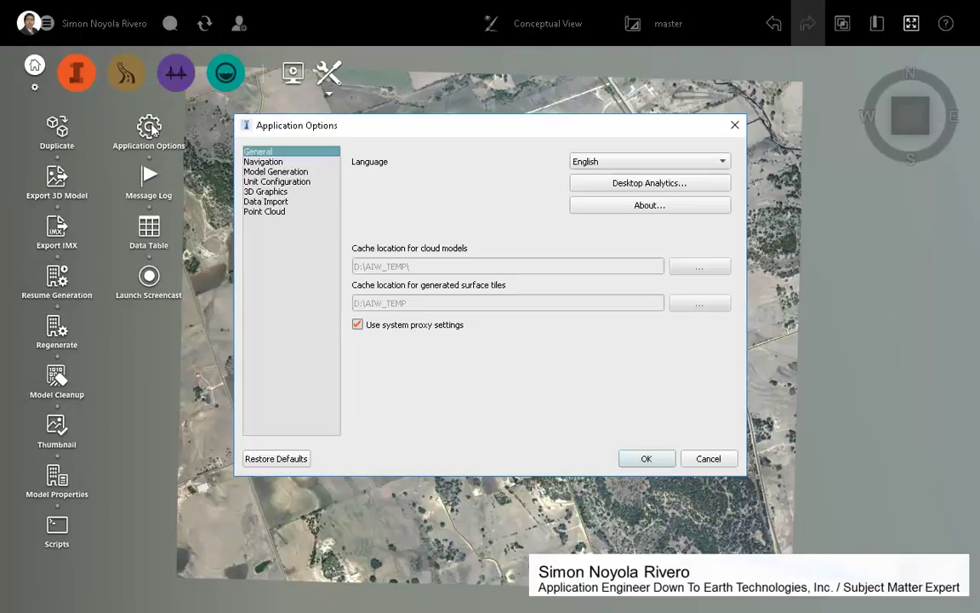
left_click(274, 181)
left_click(477, 159)
left_click(502, 177)
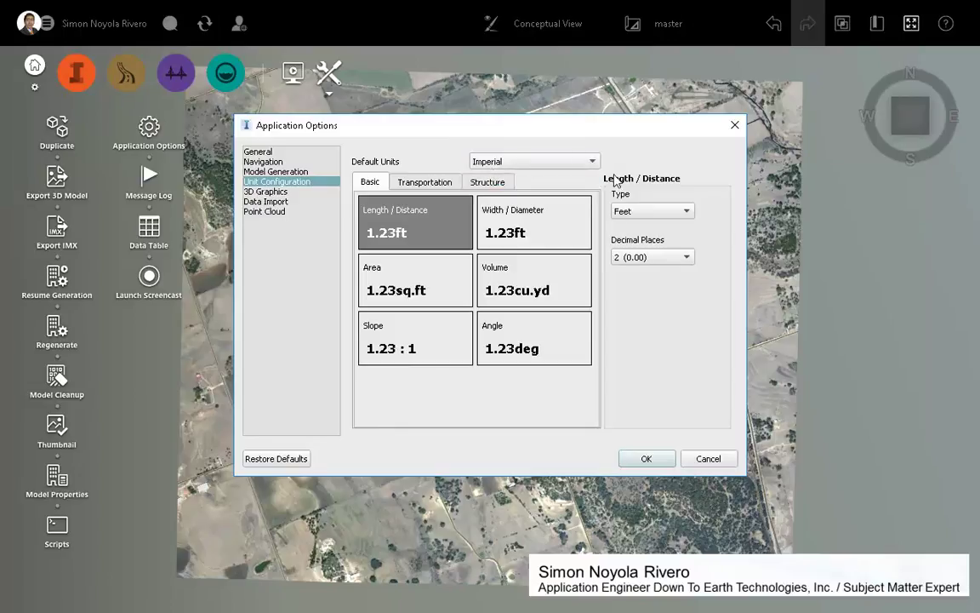
left_click(647, 458)
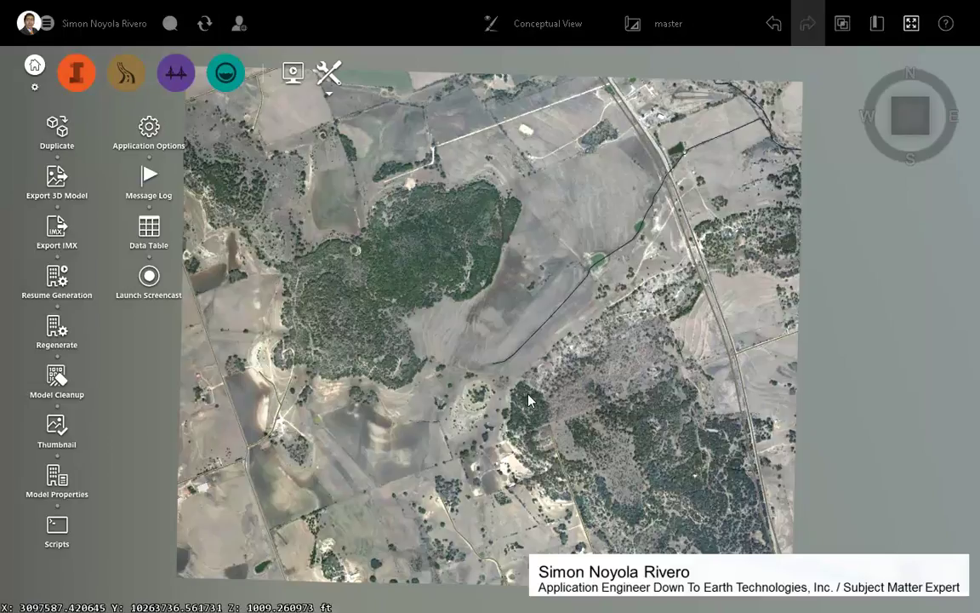
Add proposal PROPUEST01 from the master proposal list so it becomes active
scroll(531, 404, "down", 1)
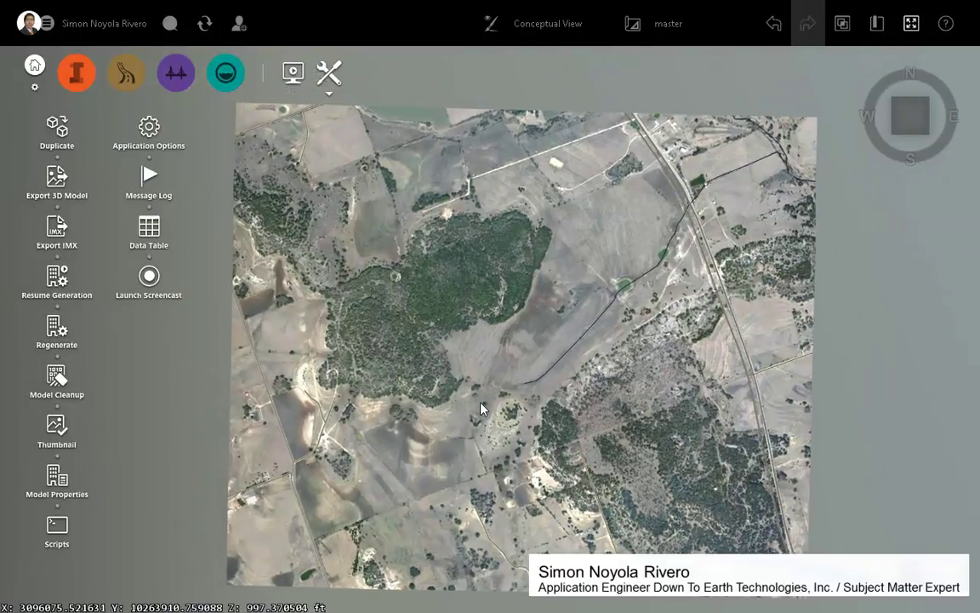
scroll(482, 405, "down", 1)
left_click_drag(500, 403, 489, 401)
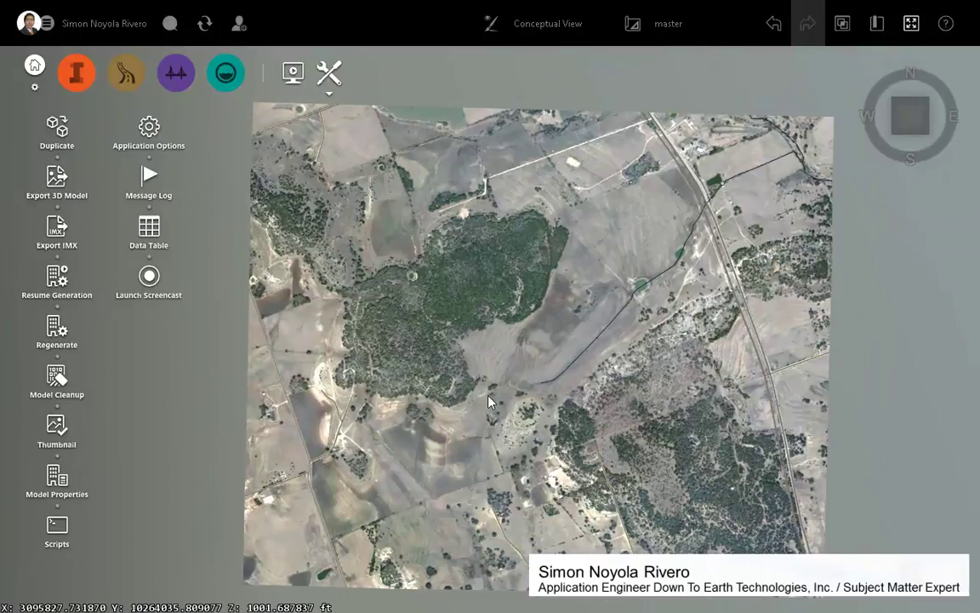
left_click(676, 31)
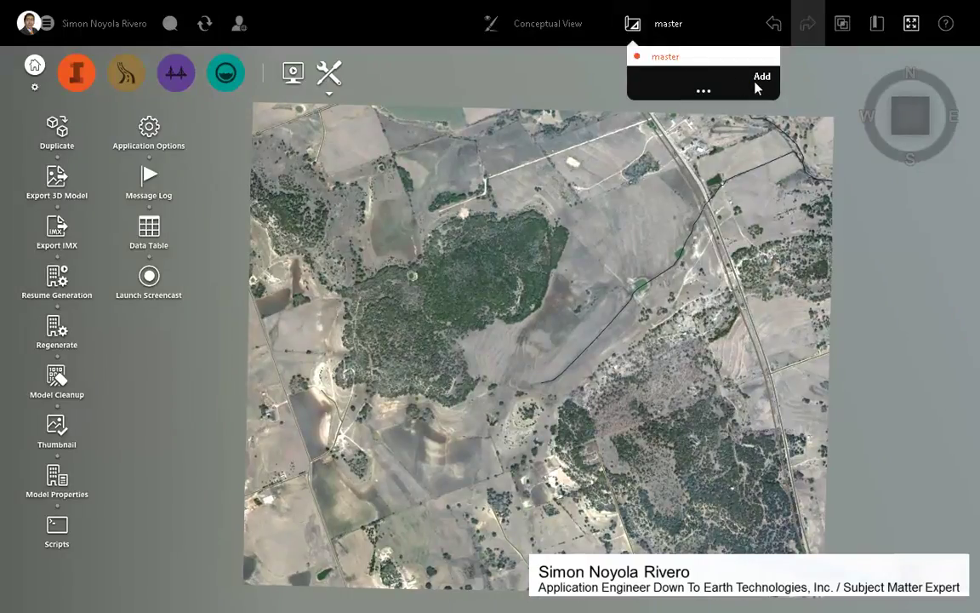
left_click(759, 80)
type("PROPUEST01")
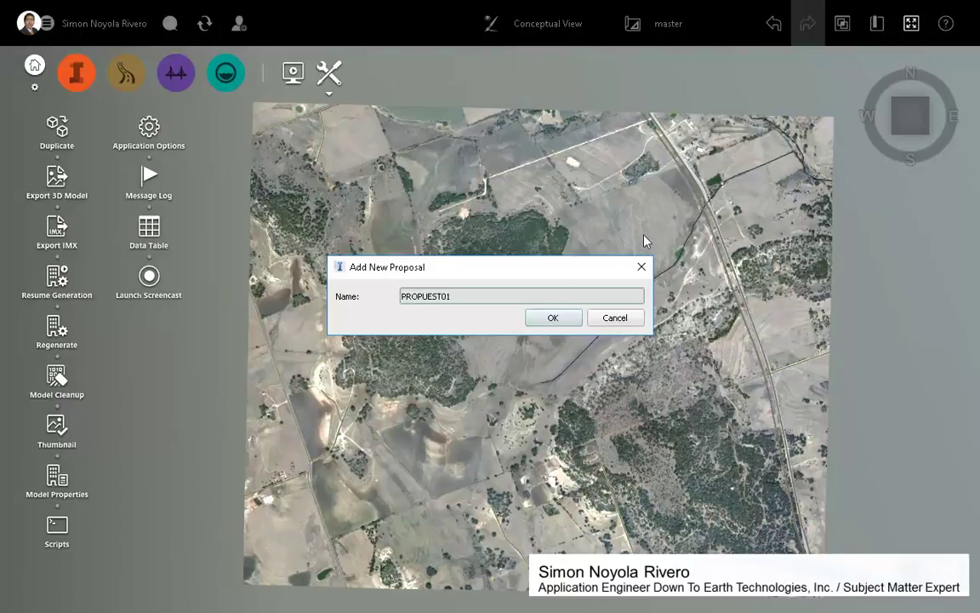
left_click(553, 318)
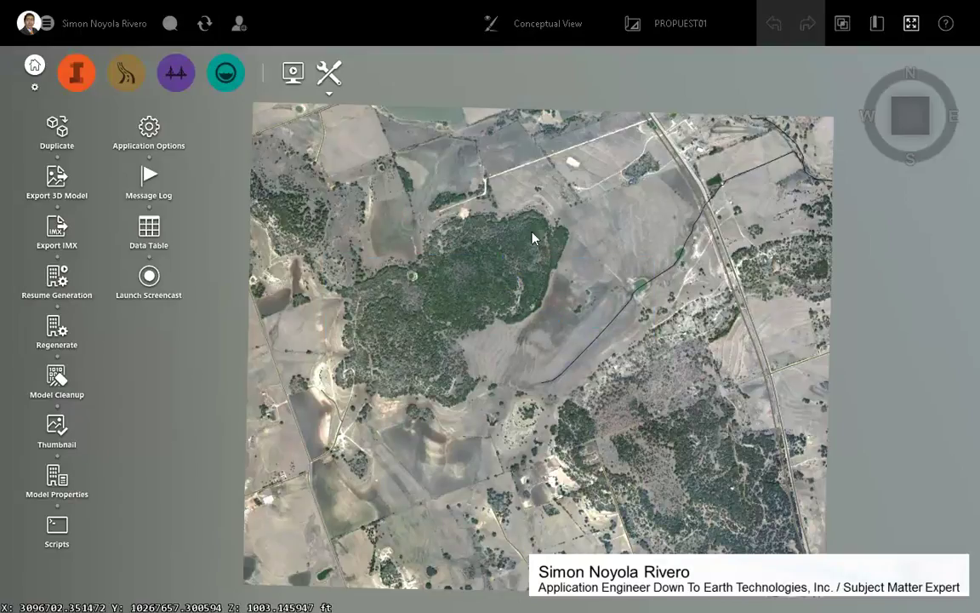
Add D:\TXUSA\DRONES\LASimport2.rcs as a new Point Cloud data source
left_click(77, 75)
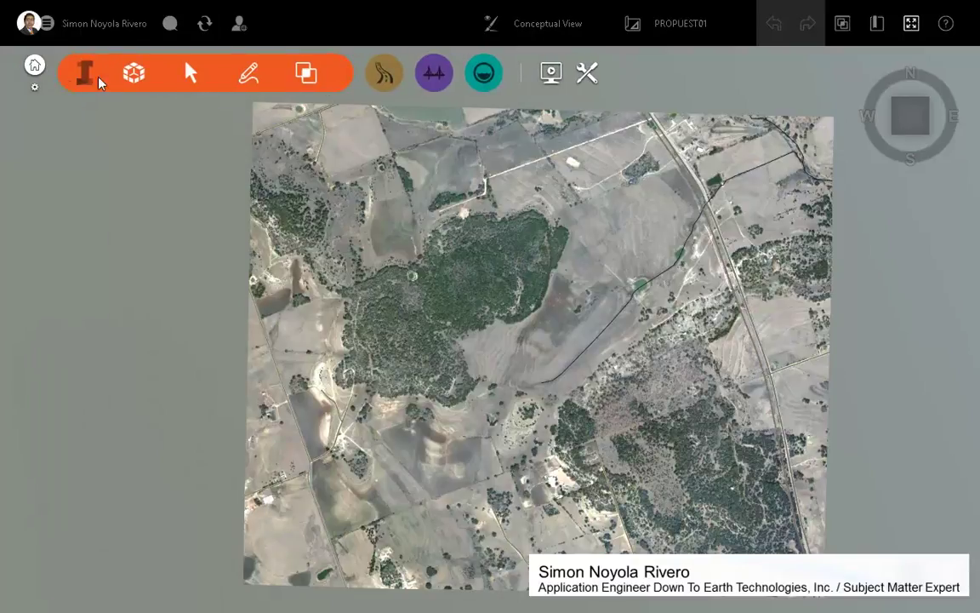
left_click(132, 75)
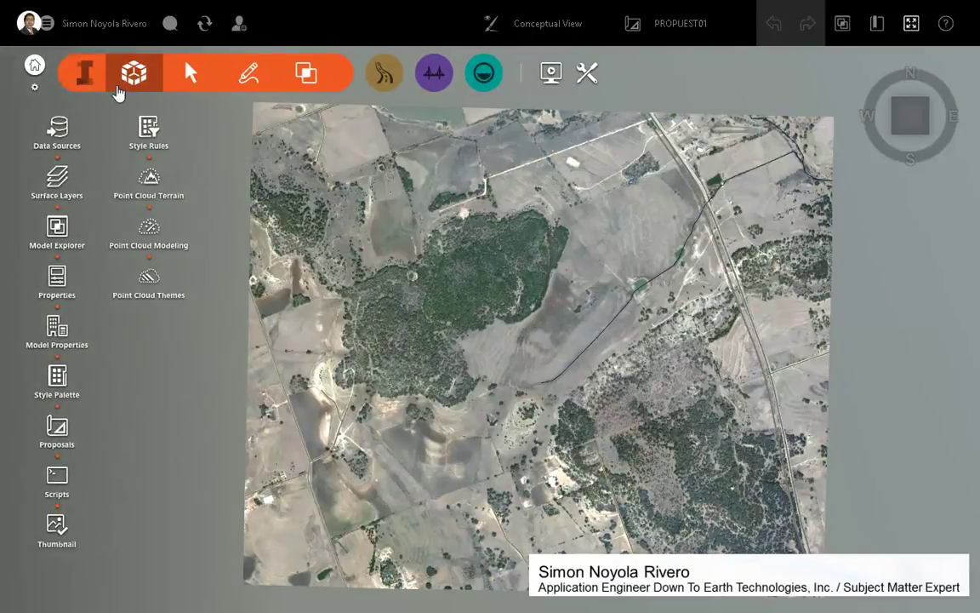
left_click(62, 128)
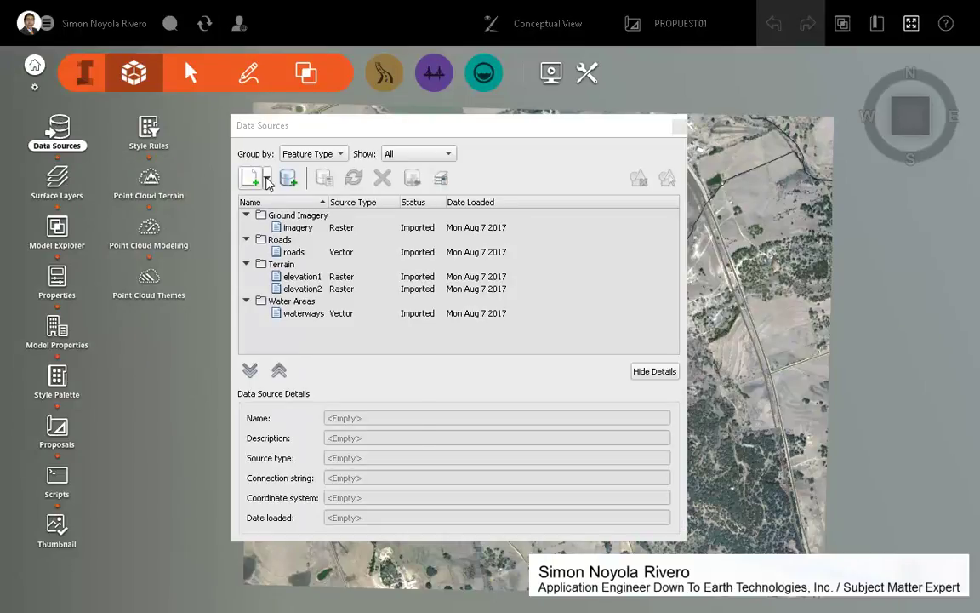
left_click(267, 178)
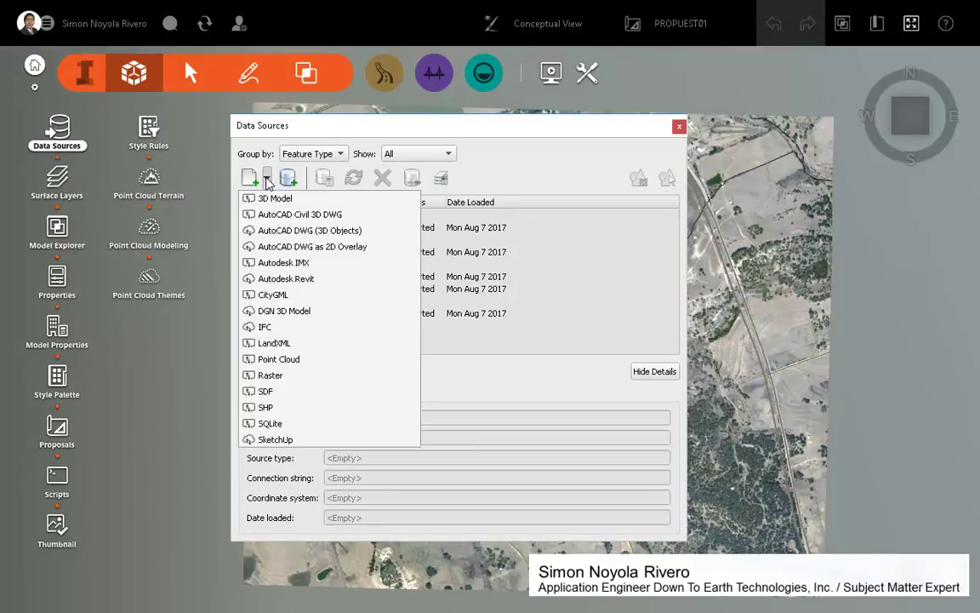
left_click(265, 360)
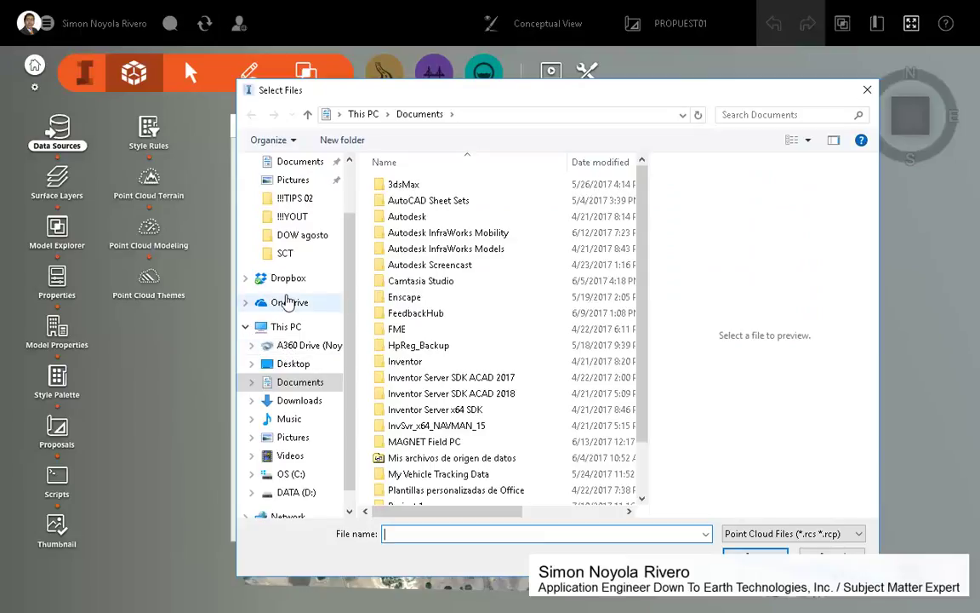
left_click(308, 492)
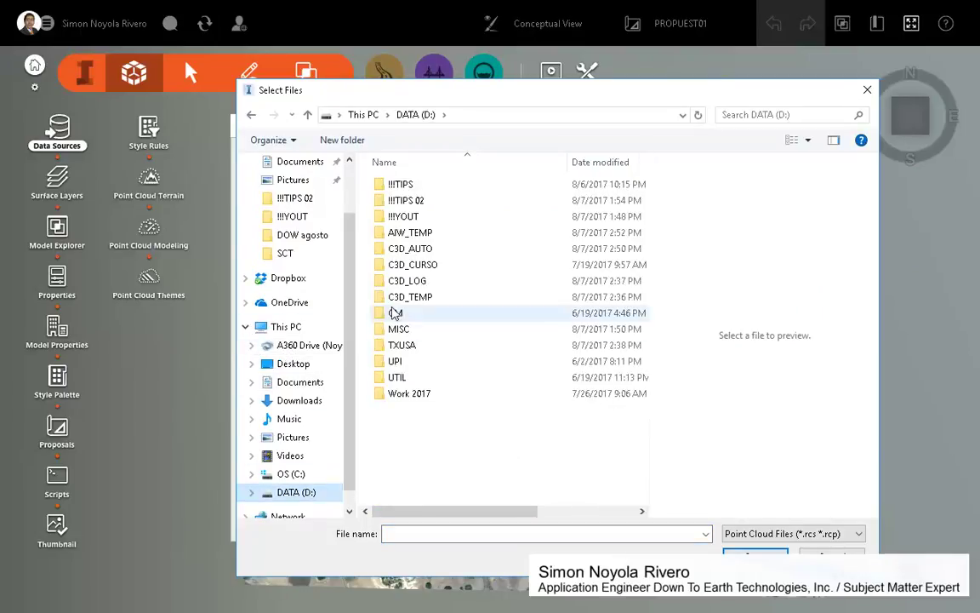
double_click(398, 346)
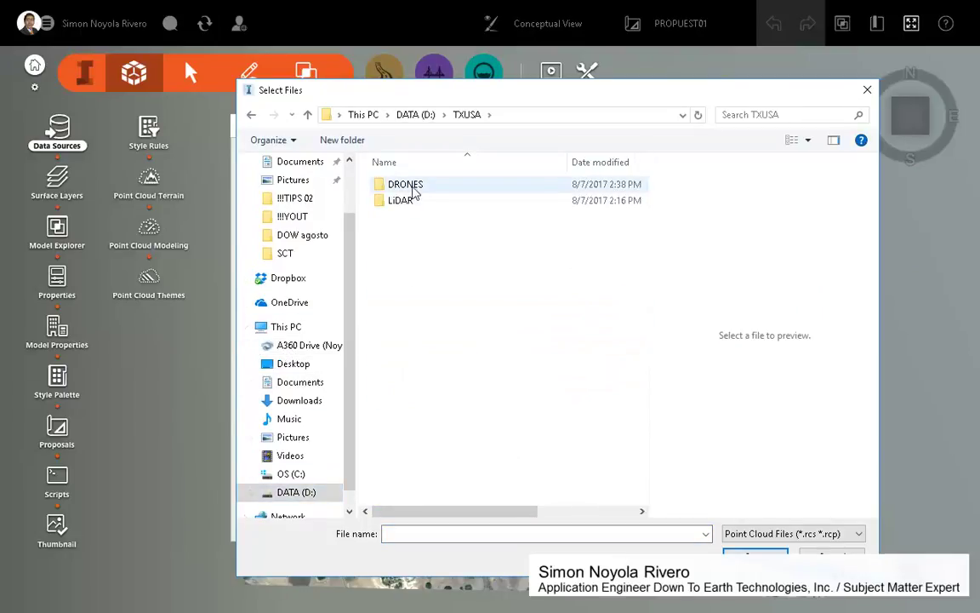
double_click(408, 185)
left_click(416, 188)
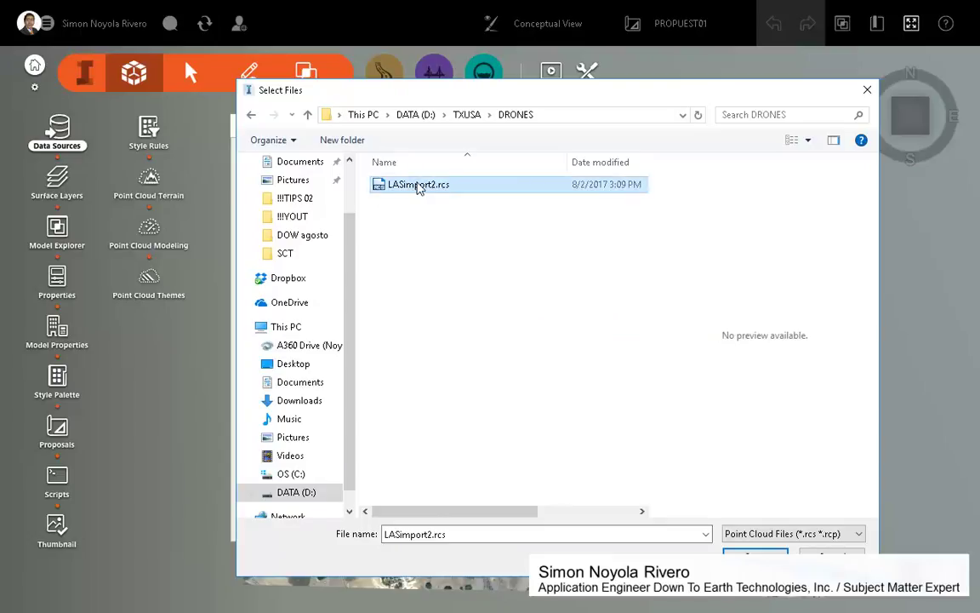
left_click(734, 554)
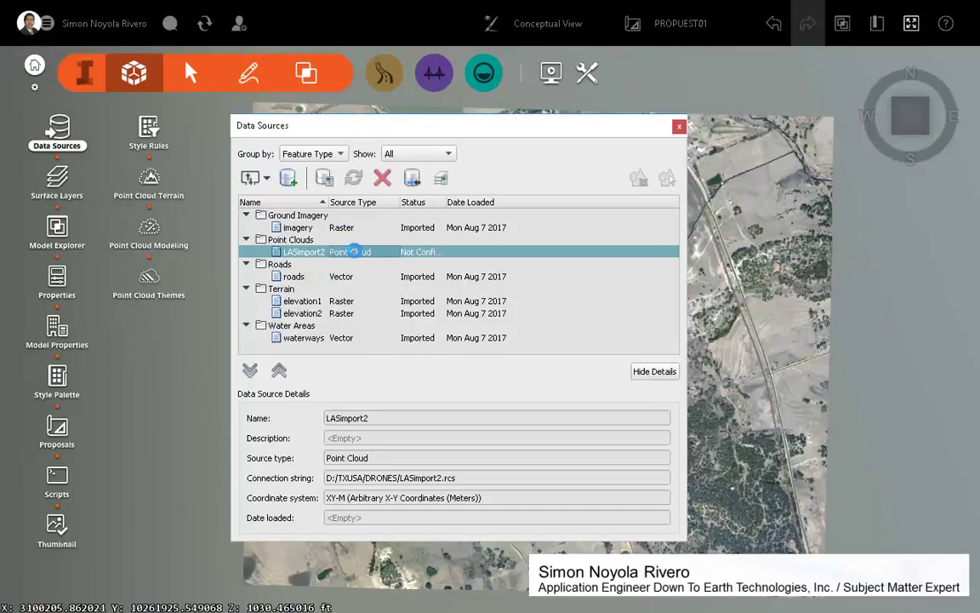
double_click(359, 254)
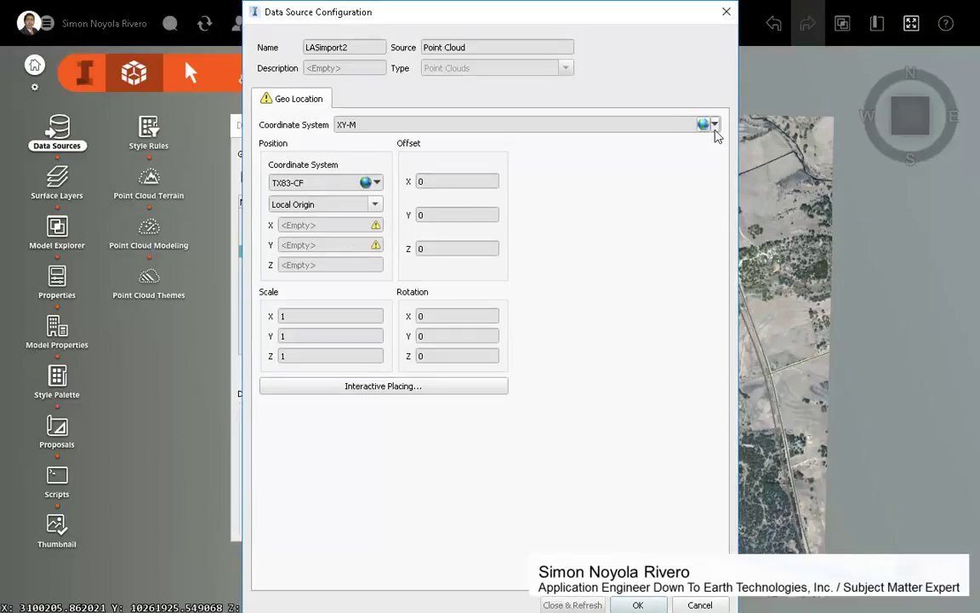
Assign TX83-CF to LASimport2 and Close & Refresh to import it
left_click(715, 126)
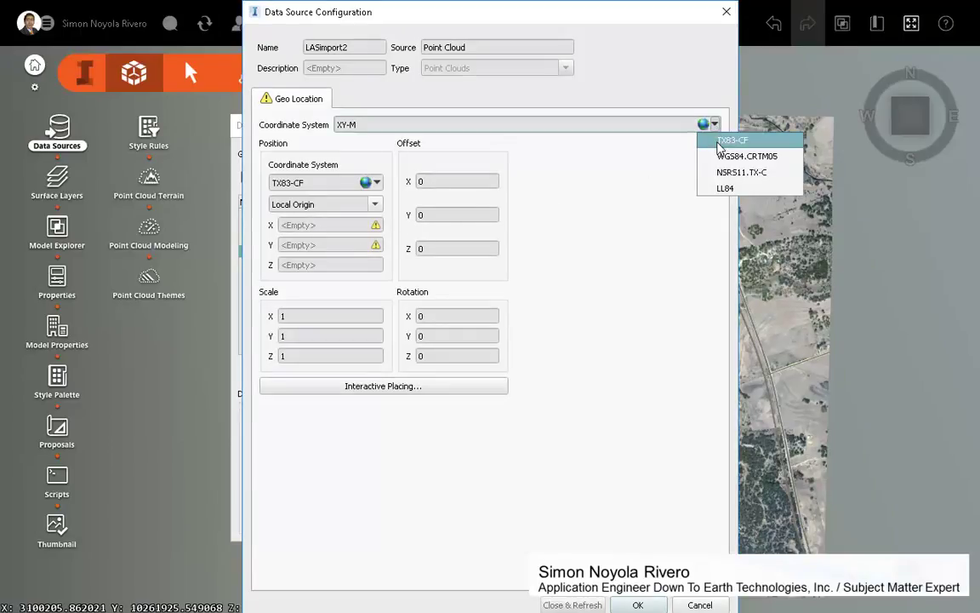
left_click(720, 141)
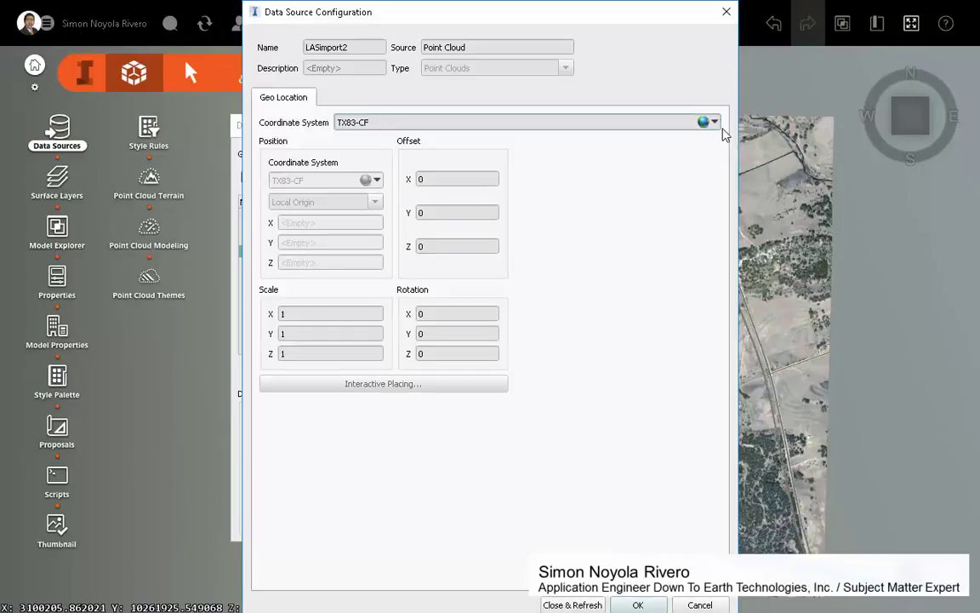
left_click(566, 603)
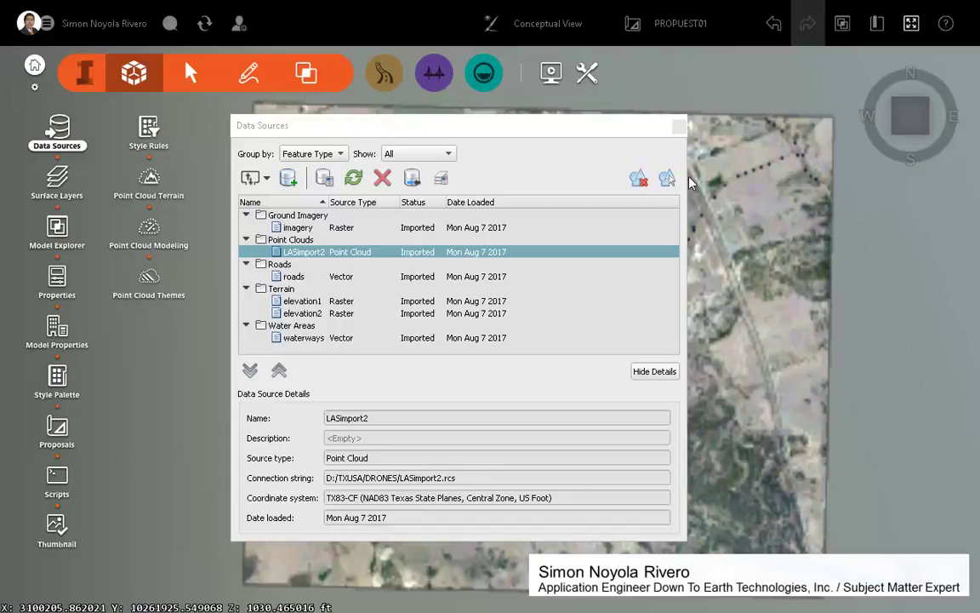
Select the imported point cloud, tilt to a 3D view, and open Point Cloud Terrain settings
left_click(679, 127)
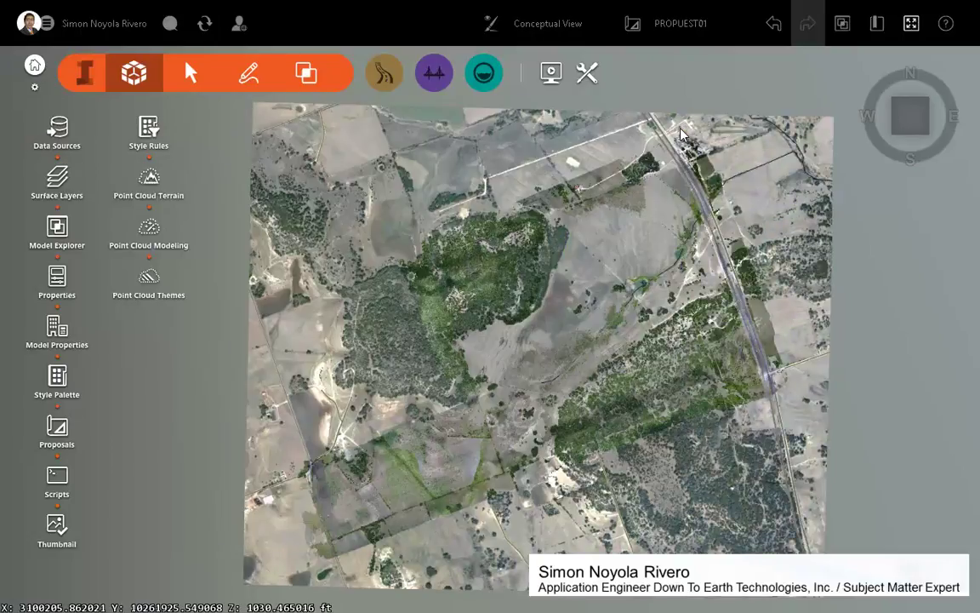
left_click(489, 287)
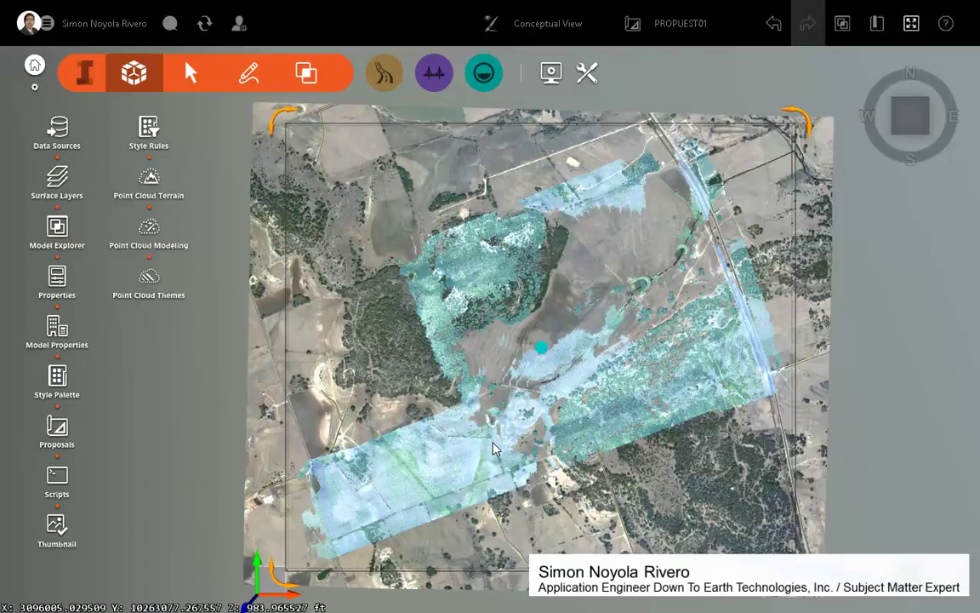
mouse_move(493, 447)
middle_mouse_down("shift")
mouse_move(666, 407)
mouse_move(671, 395)
middle_mouse_up("shift")
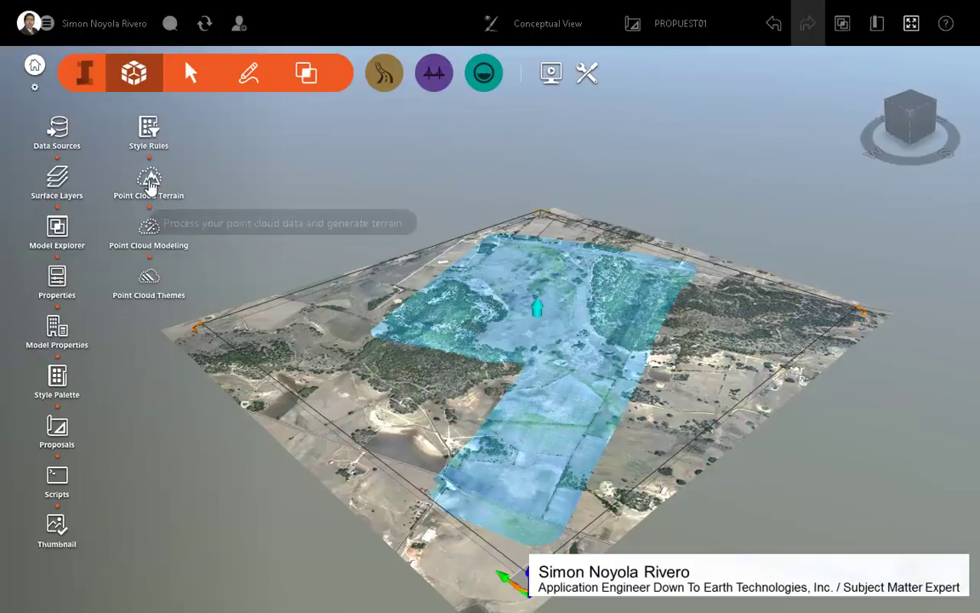
left_click(150, 184)
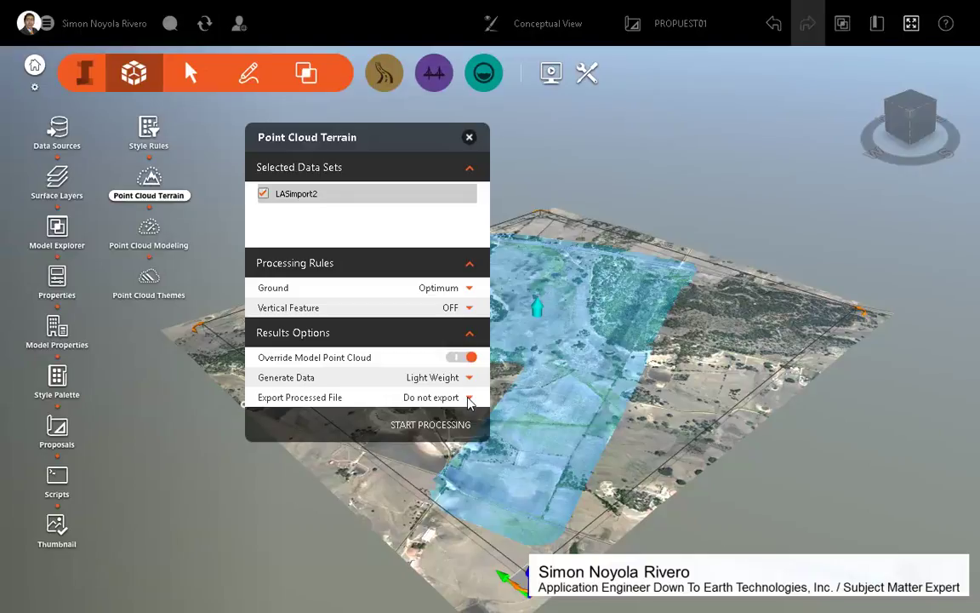
Set the point cloud terrain export to ground points only
left_click(469, 399)
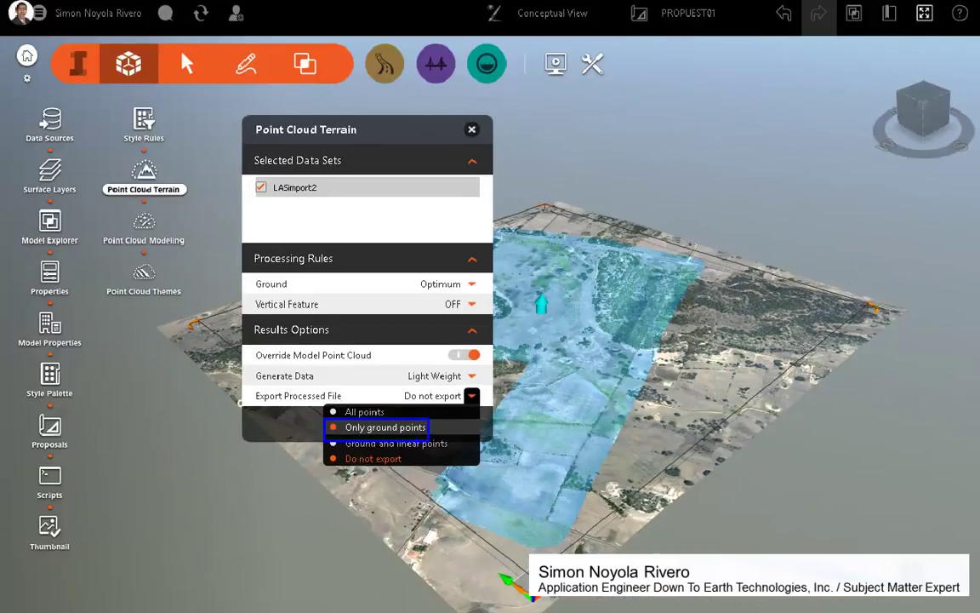
left_click(405, 425)
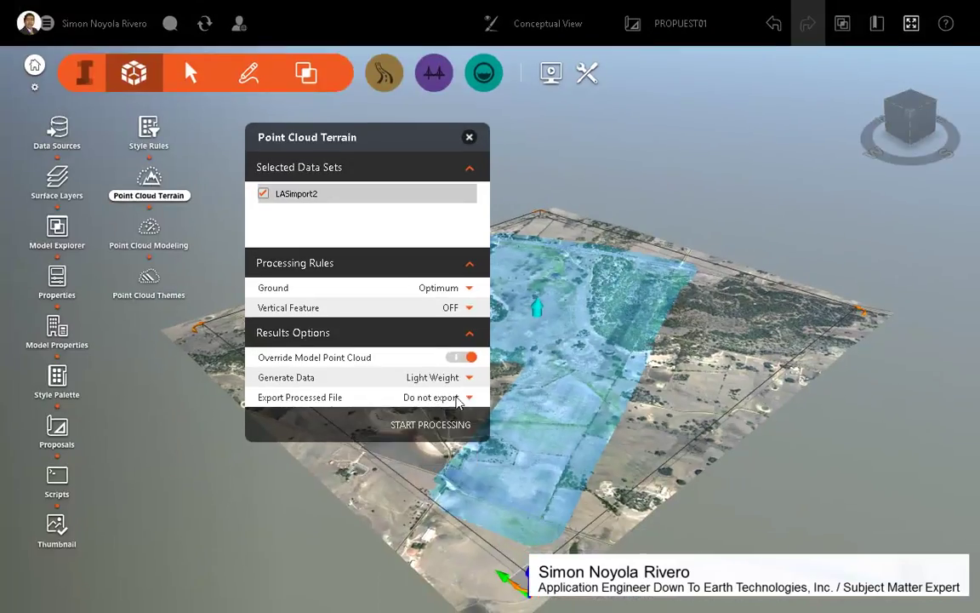
left_click(460, 397)
left_click(386, 426)
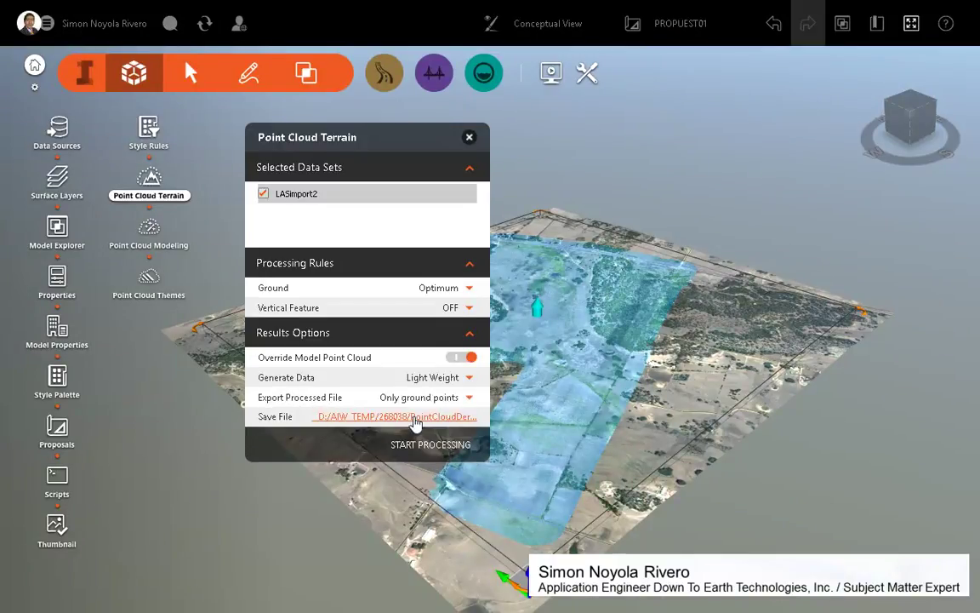
Save the processed file to D:\TXUSA\DRONES and start processing the terrain
left_click(416, 420)
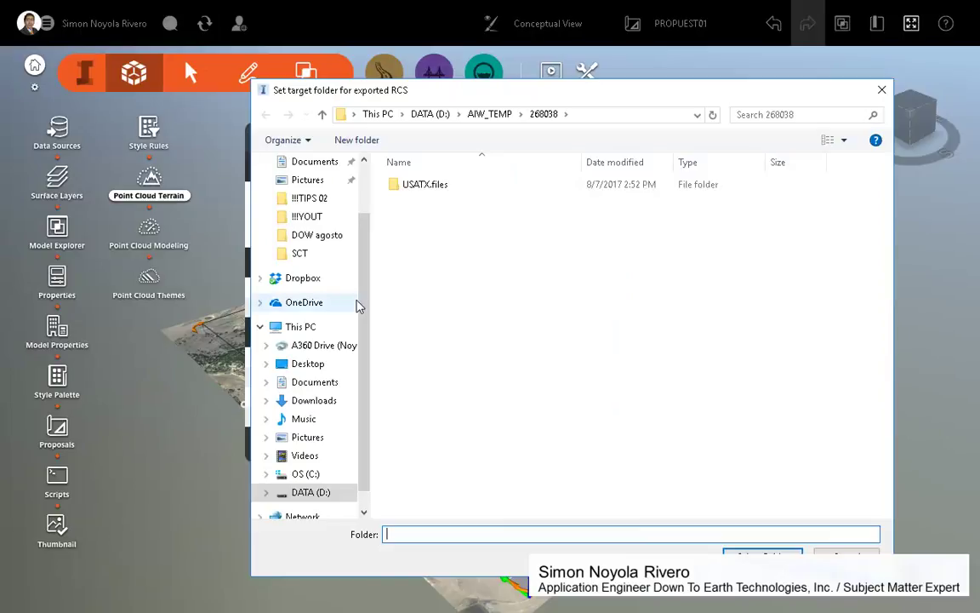
left_click(311, 493)
left_click(424, 348)
double_click(423, 349)
double_click(436, 188)
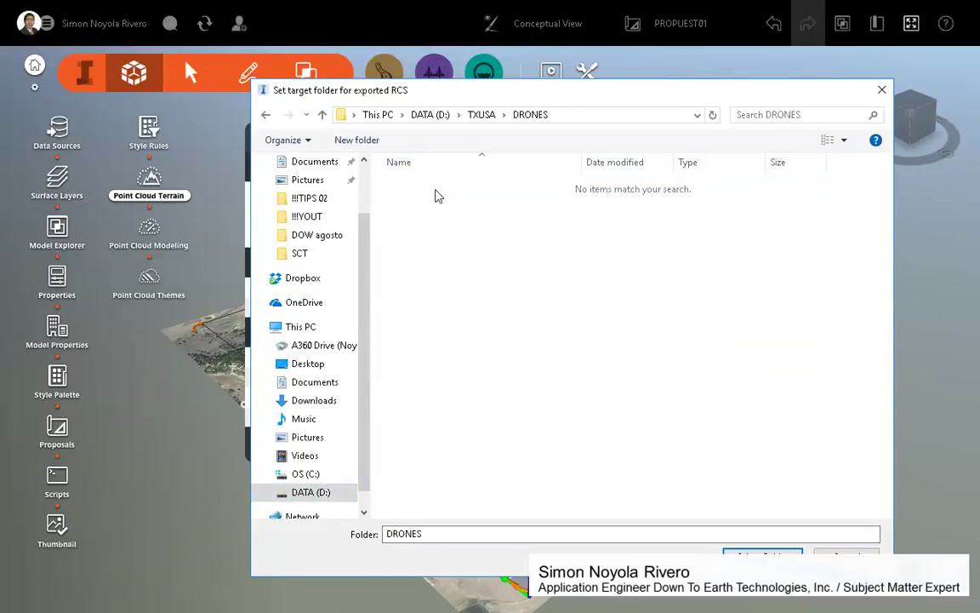
left_click(762, 557)
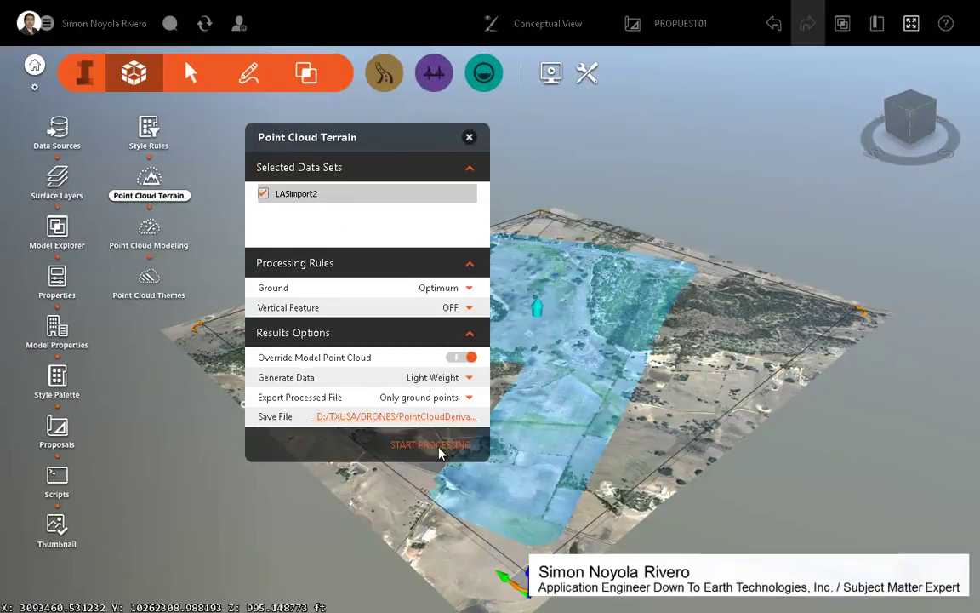
left_click(417, 448)
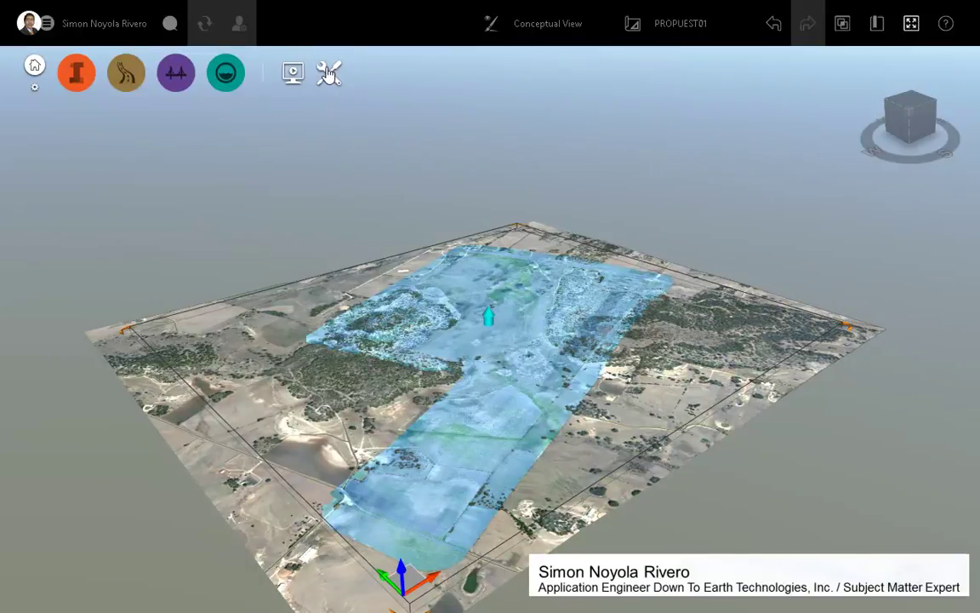
Duplicate the InfraWorks model as USATX01 in D:\TXUSA, accepting the disk-space prompt
left_click(329, 75)
left_click(58, 130)
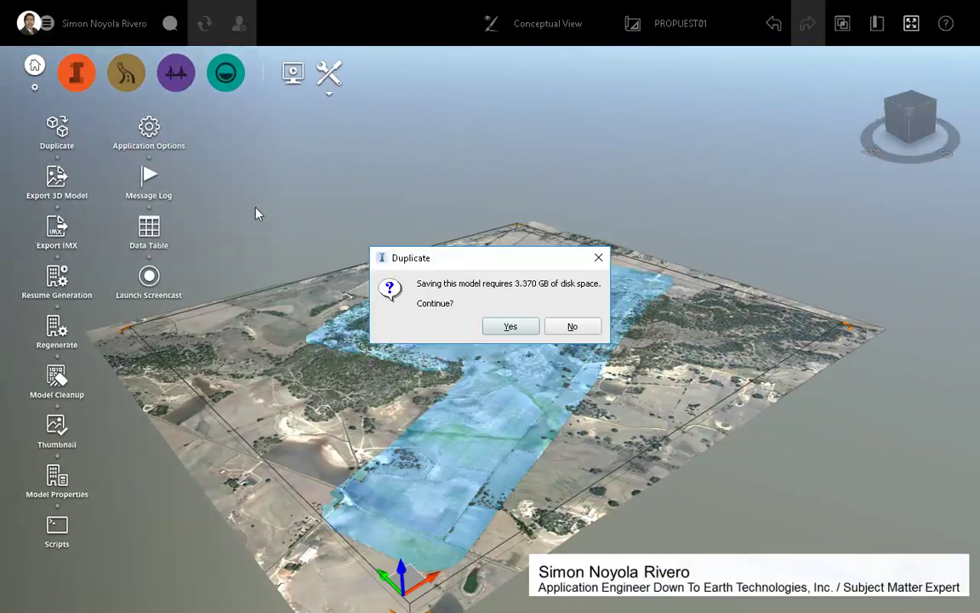
left_click(523, 331)
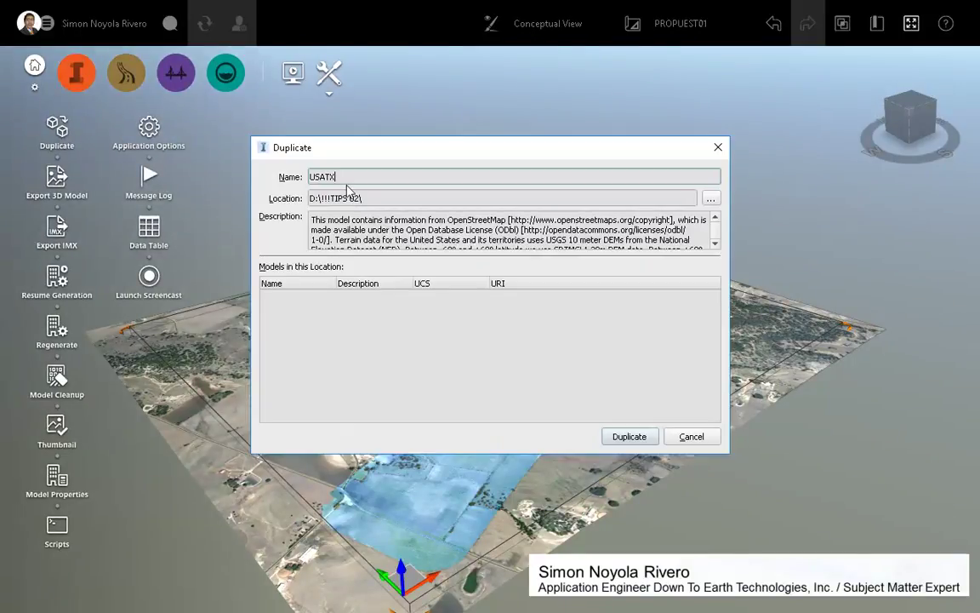
left_click(711, 200)
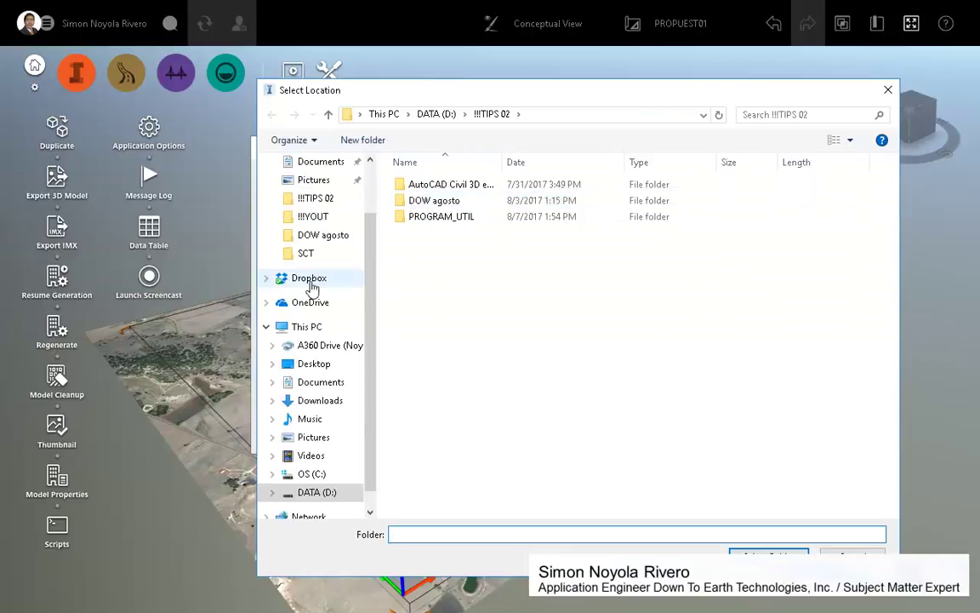
scroll(372, 258, "down", 1)
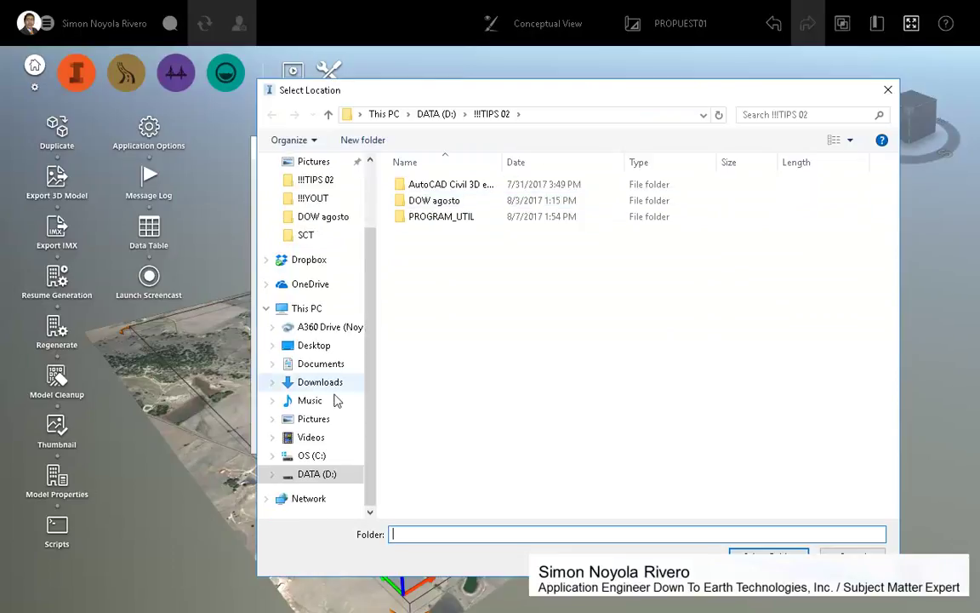
left_click(317, 474)
double_click(416, 344)
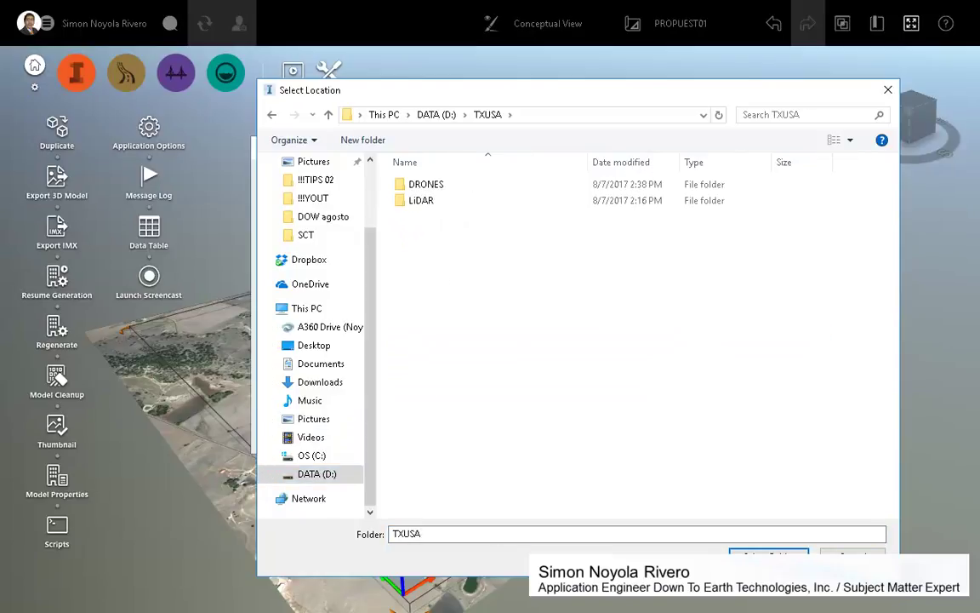
left_click(768, 554)
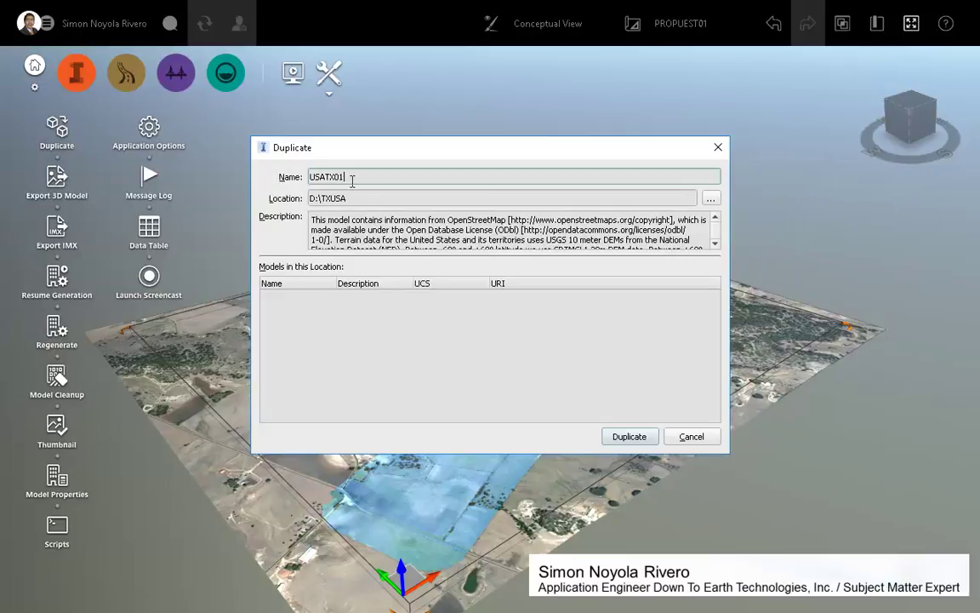
left_click(634, 438)
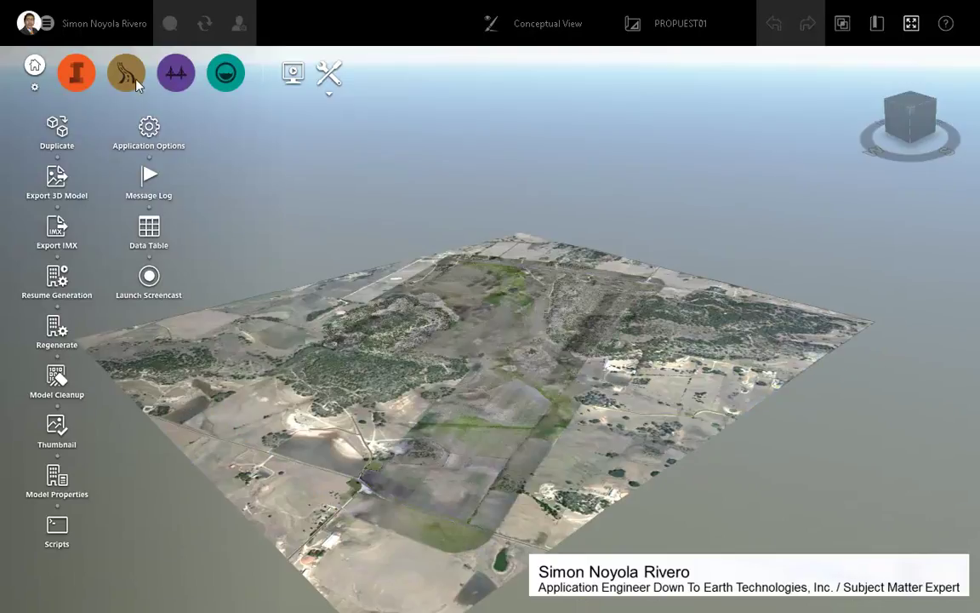
left_click(44, 25)
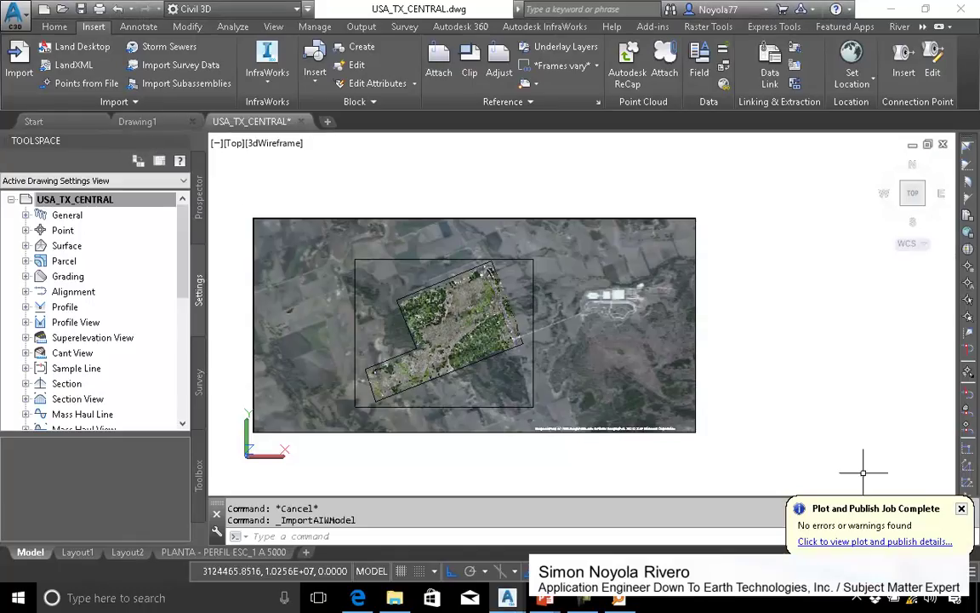
Start an Open InfraWorks Model import targeting TXUSA\USATX01.sqlite
left_click(962, 509)
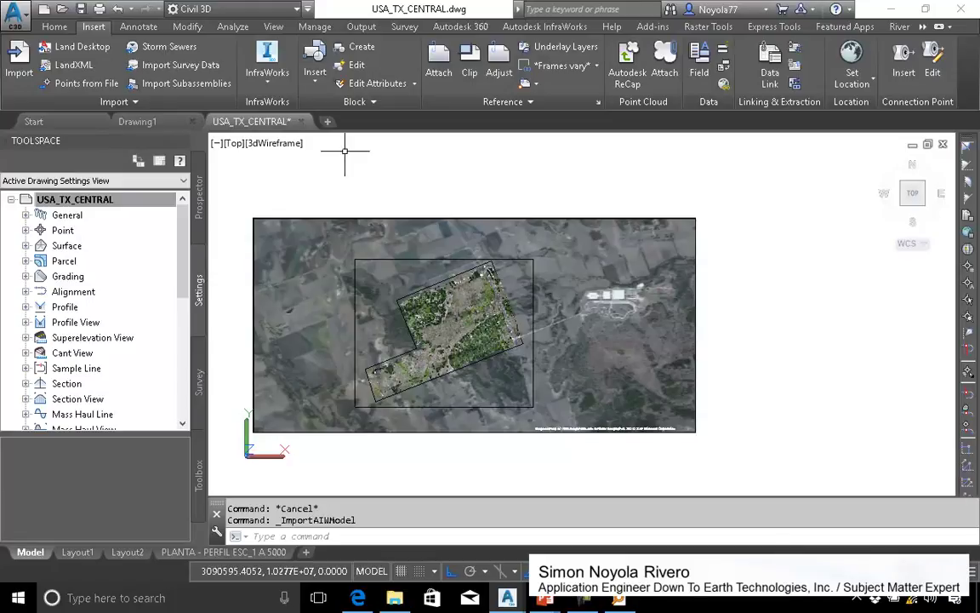
left_click(267, 83)
left_click(260, 108)
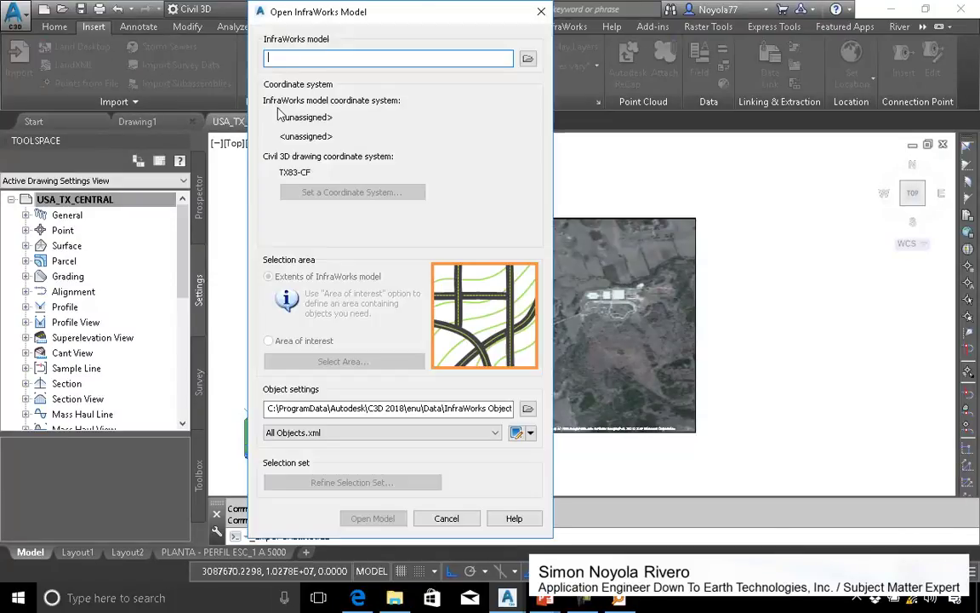
left_click(527, 59)
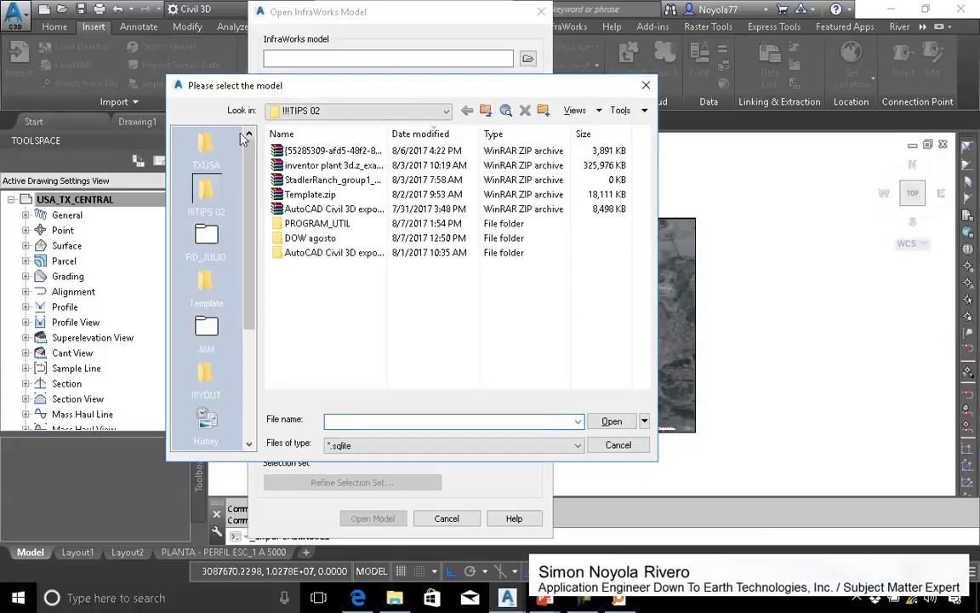
left_click(205, 146)
left_click(305, 151)
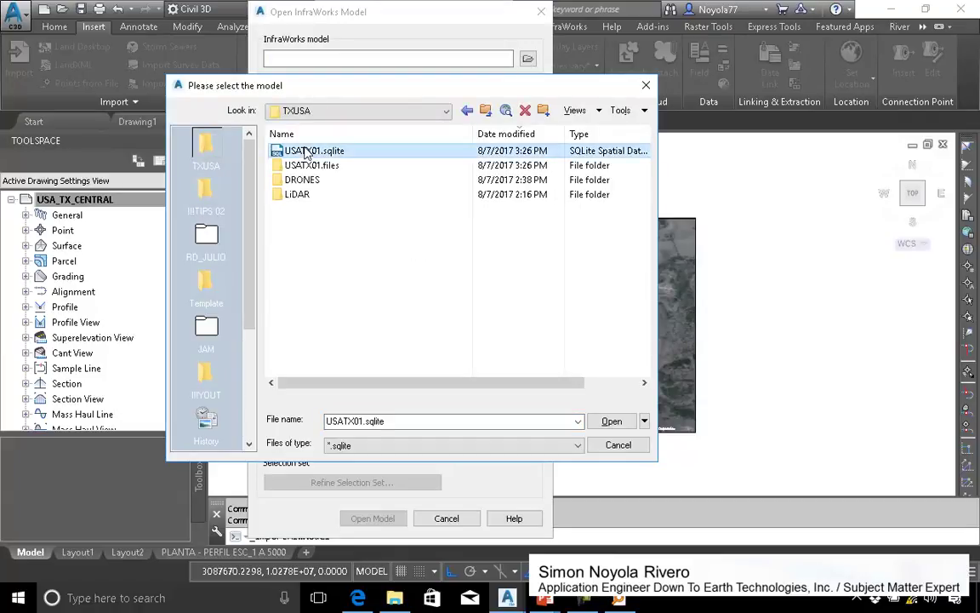
left_click(610, 421)
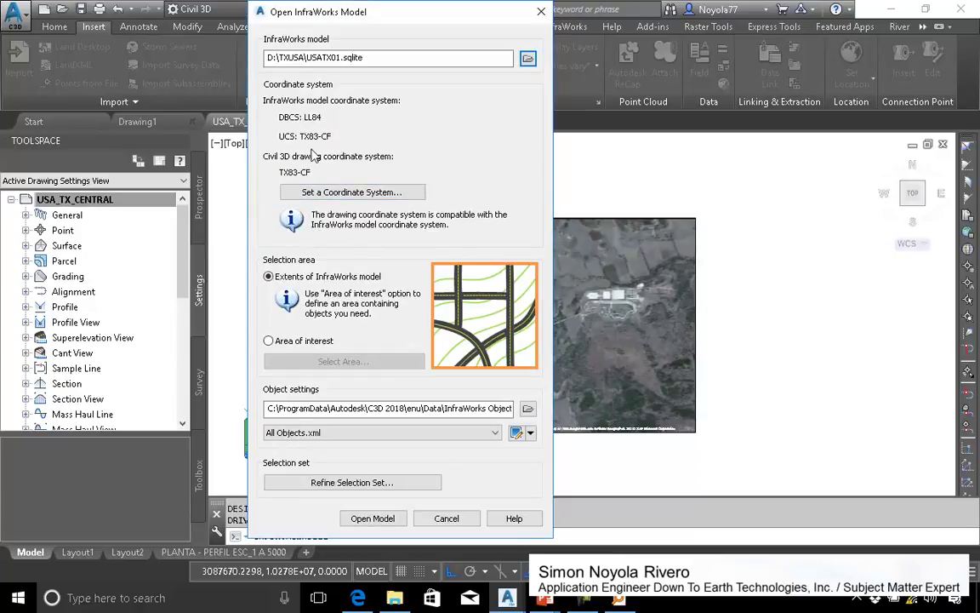
Refine the selection set to exclude Transportation and Planning Roads
left_click(344, 483)
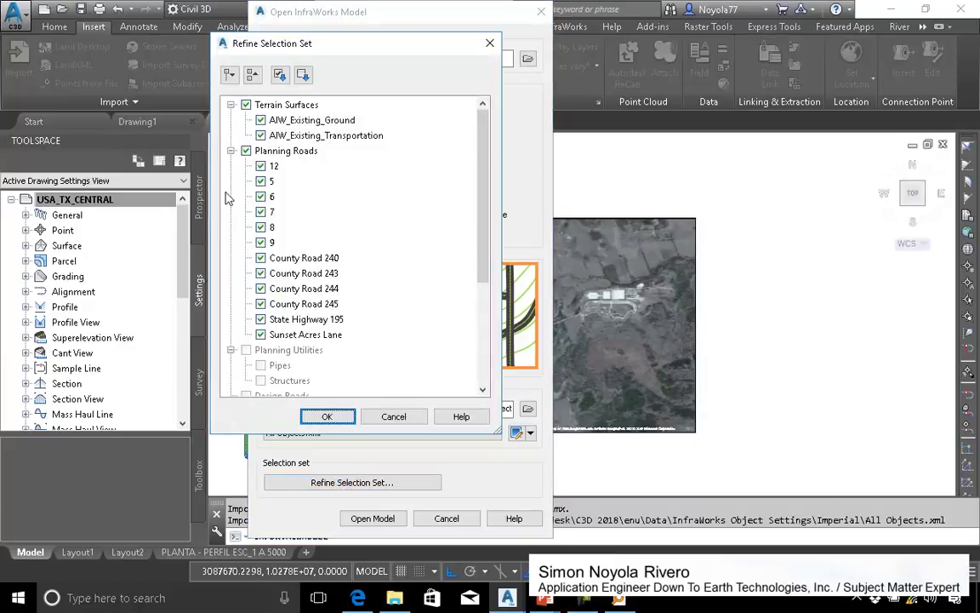
left_click(260, 136)
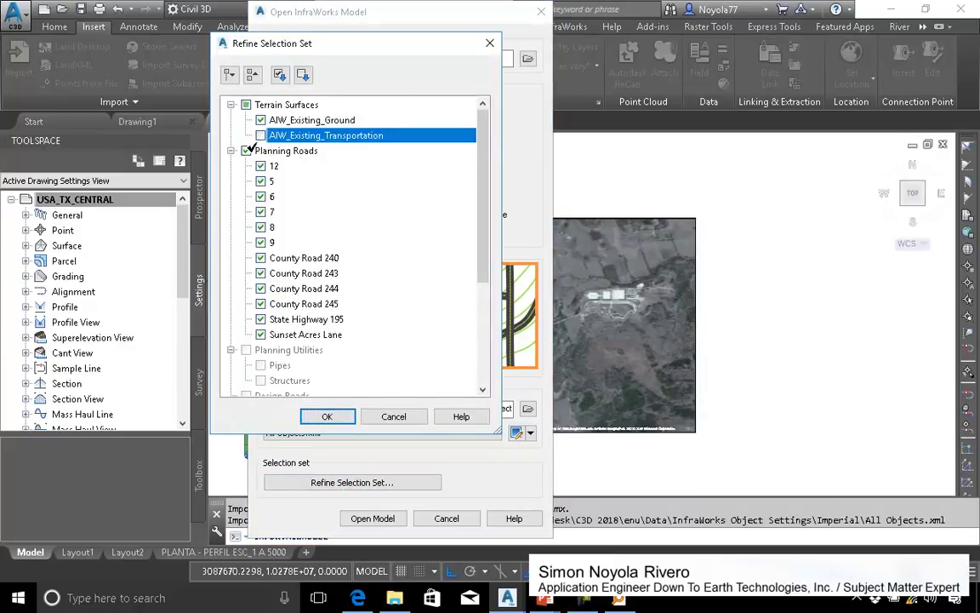
left_click(247, 151)
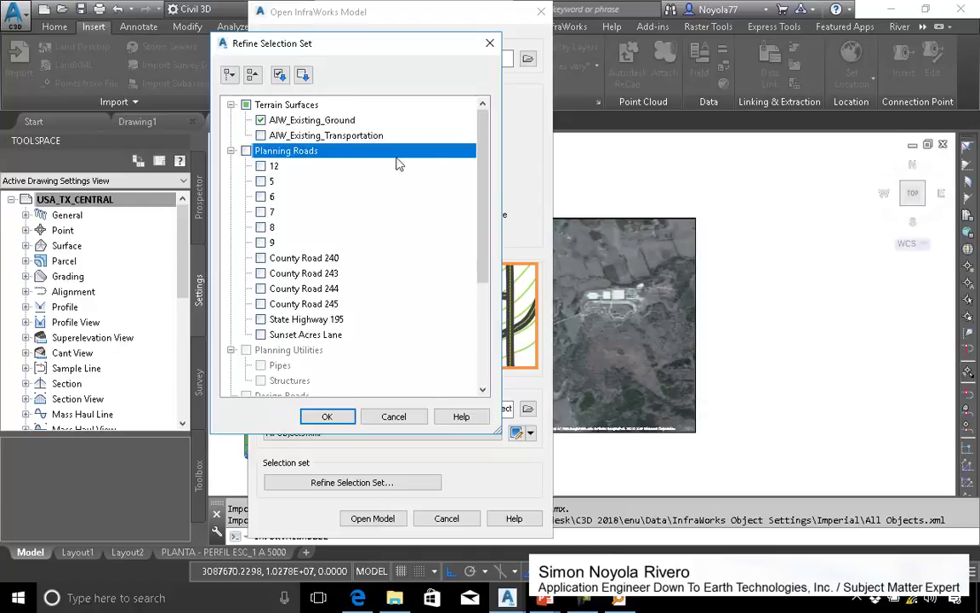
scroll(438, 256, "down", 4)
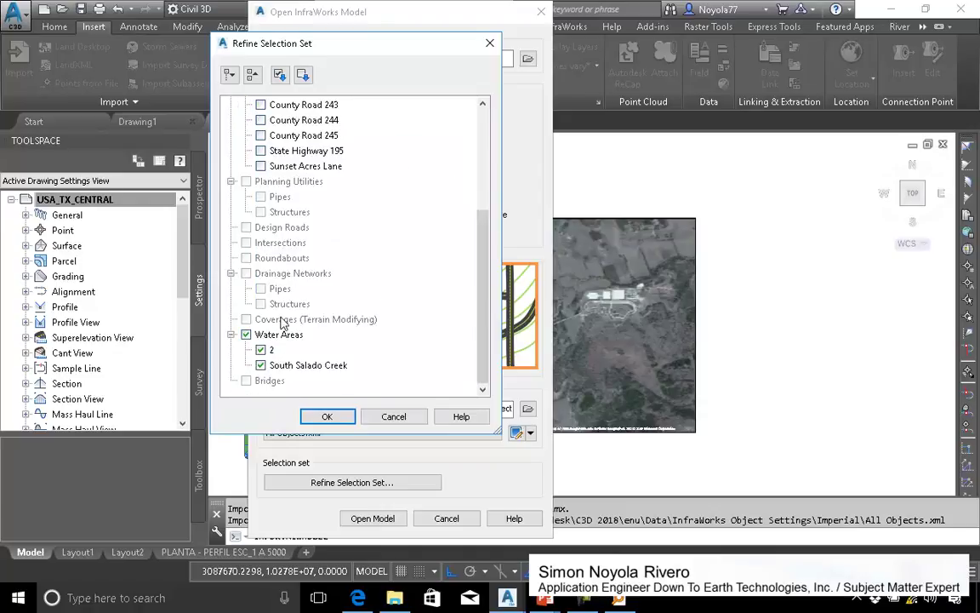
left_click(327, 416)
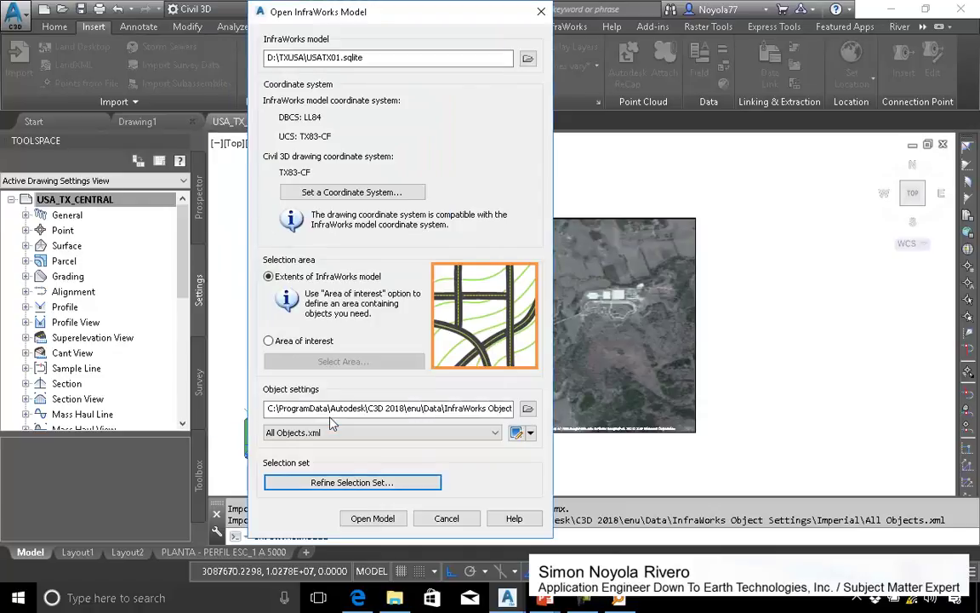
Import the USATX01 InfraWorks model into the drawing
left_click(380, 519)
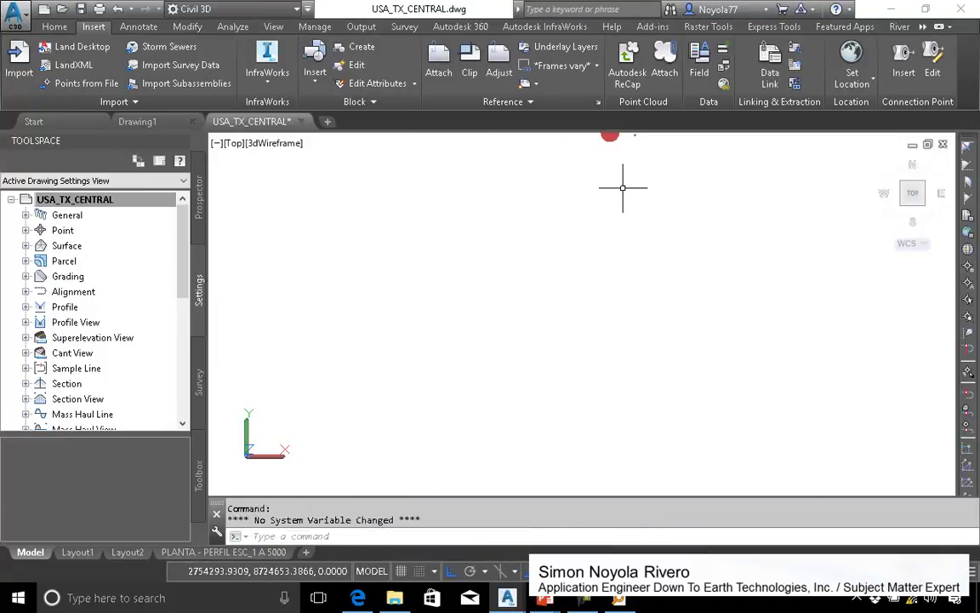
middle_click_drag(624, 190, 581, 260)
left_click_drag(581, 259, 565, 282)
key("Escape")
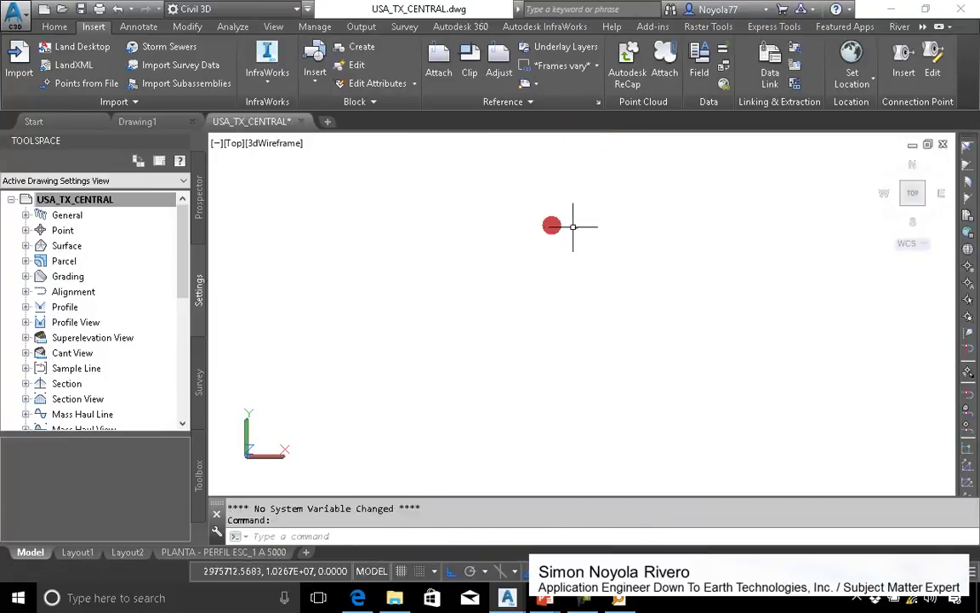
Select the AIW_Existing_Ground surface and bring up its context menu
scroll(577, 227, "up", 1)
scroll(571, 219, "up", 4)
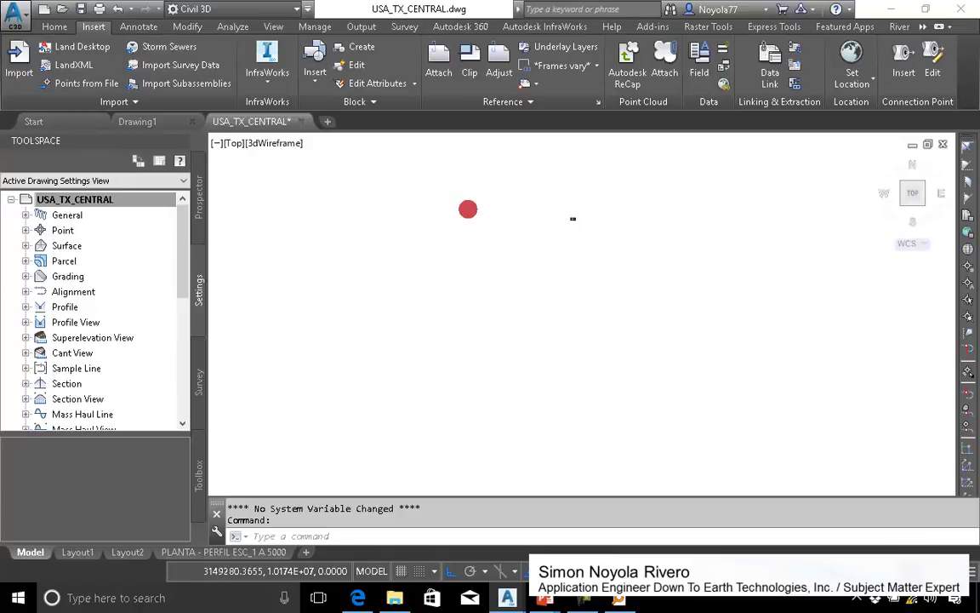
scroll(564, 210, "up", 3)
scroll(565, 206, "up", 3)
scroll(508, 188, "up", 1)
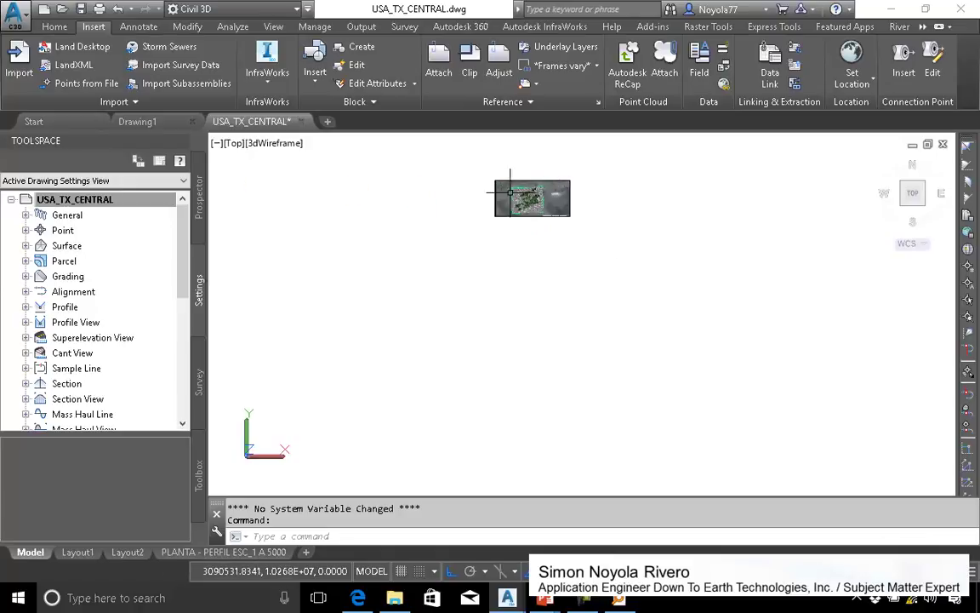
scroll(510, 191, "up", 5)
scroll(514, 195, "up", 2)
scroll(536, 183, "up", 2)
scroll(540, 188, "up", 2)
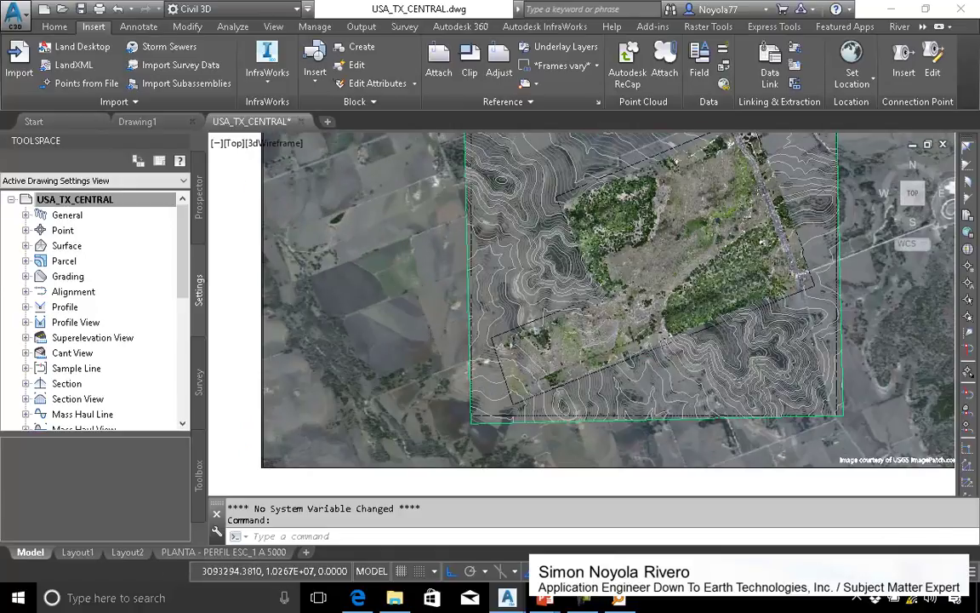
scroll(545, 191, "up", 2)
scroll(561, 203, "up", 2)
scroll(560, 203, "down", 3)
middle_click_drag(508, 324, 487, 350)
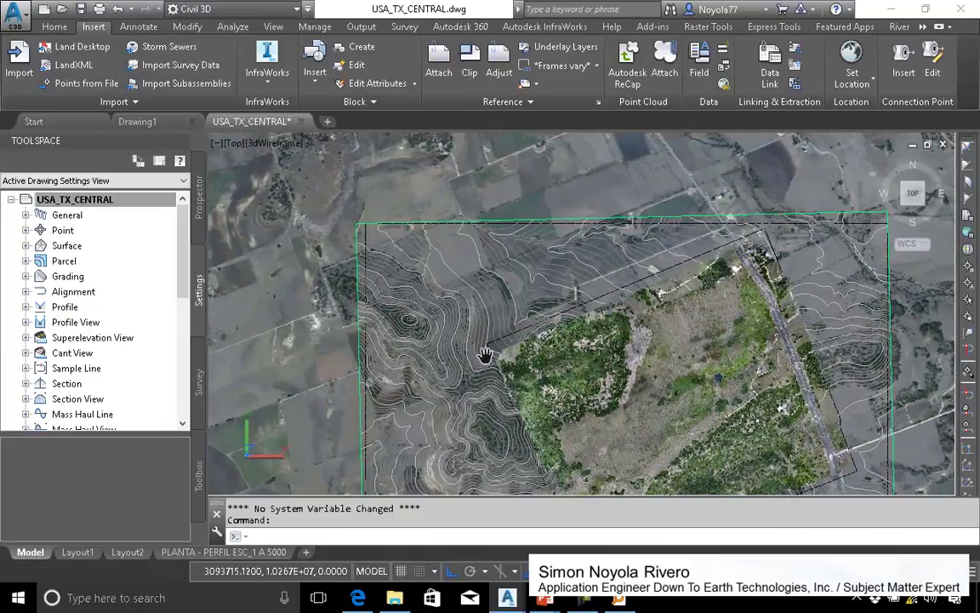
left_click(493, 298)
right_click(501, 297)
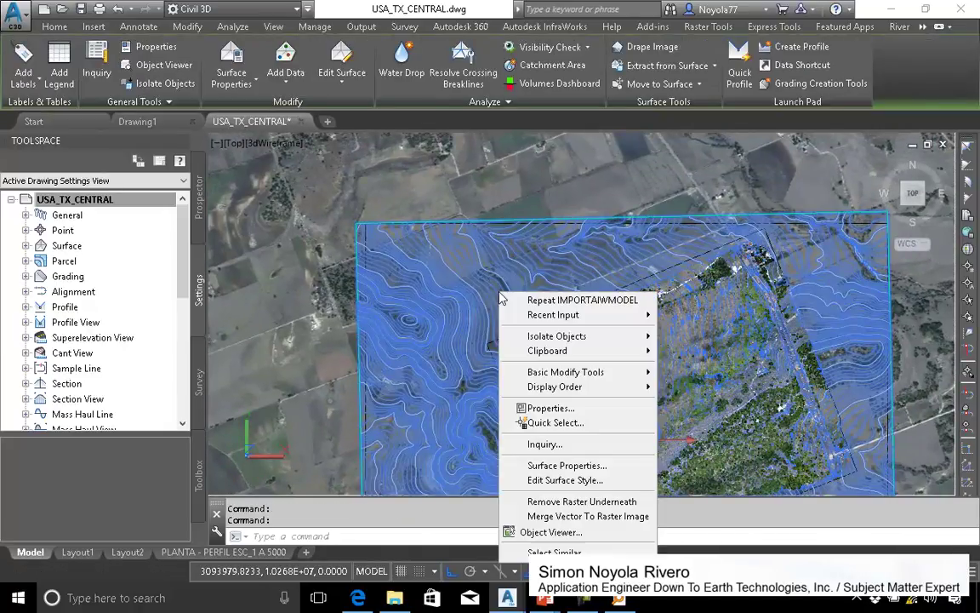
View AIW_Existing_Ground in the Object Viewer from several oblique angles, then close it
left_click(593, 532)
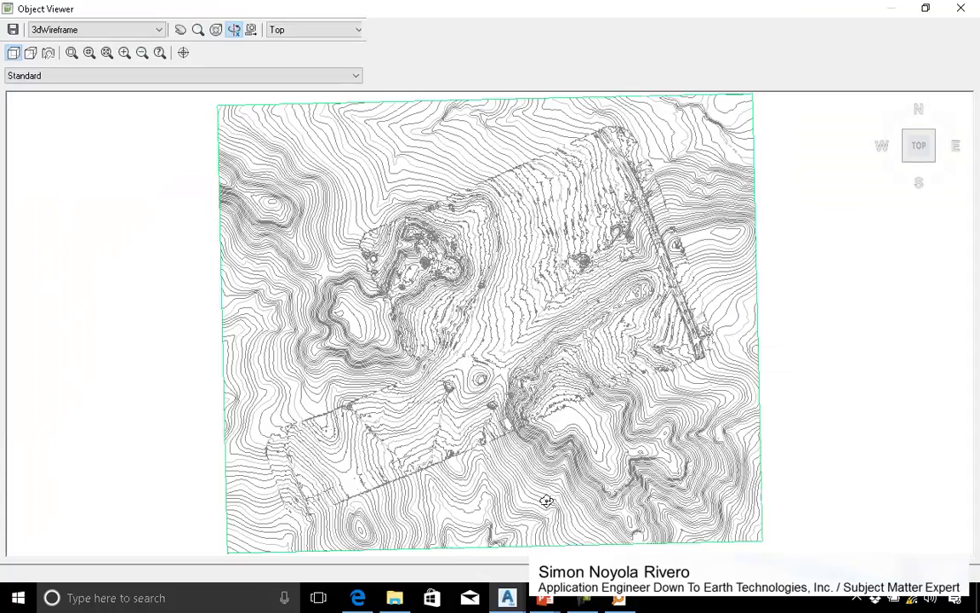
mouse_move(438, 434)
left_mouse_down()
mouse_move(527, 438)
mouse_move(531, 290)
left_mouse_up()
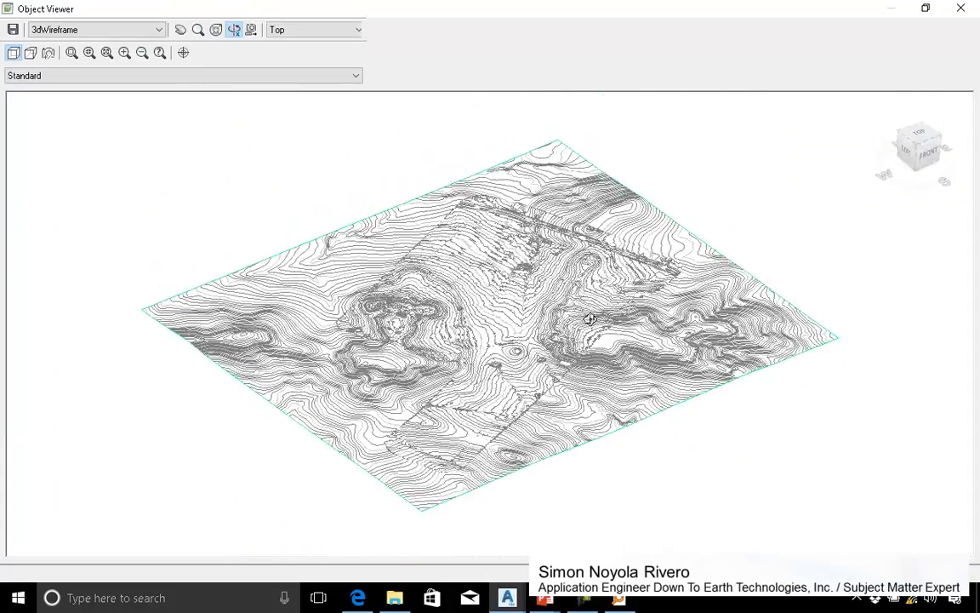
left_click_drag(543, 345, 506, 330)
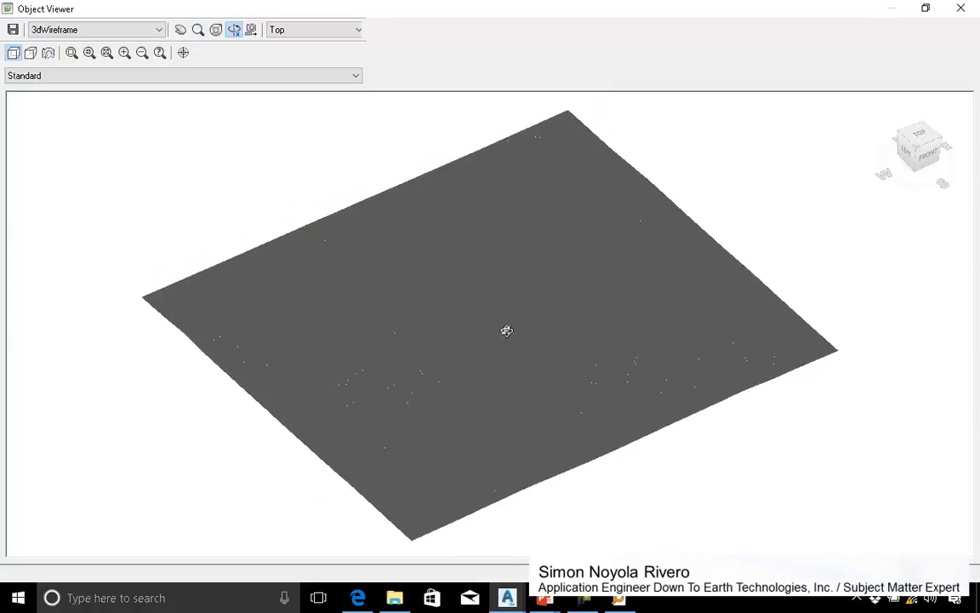
left_click(101, 31)
left_click(547, 319)
scroll(536, 356, "up", 5)
mouse_move(528, 387)
left_mouse_down()
mouse_move(448, 340)
mouse_move(442, 324)
mouse_move(497, 331)
mouse_move(427, 300)
left_mouse_up()
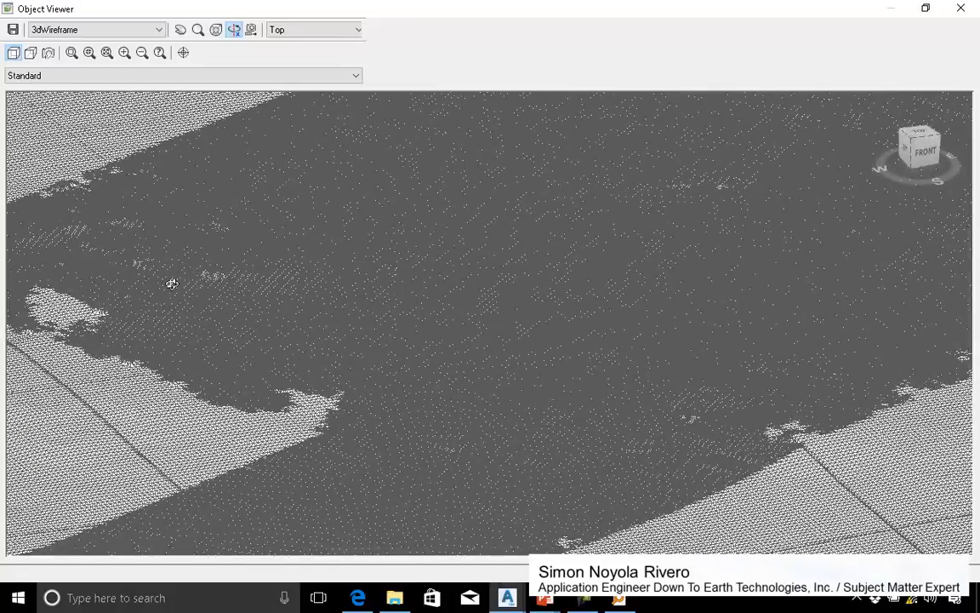
left_click_drag(240, 336, 305, 420)
mouse_move(471, 343)
left_mouse_down()
mouse_move(453, 416)
mouse_move(385, 230)
left_mouse_up()
right_click(385, 231)
left_click(409, 240)
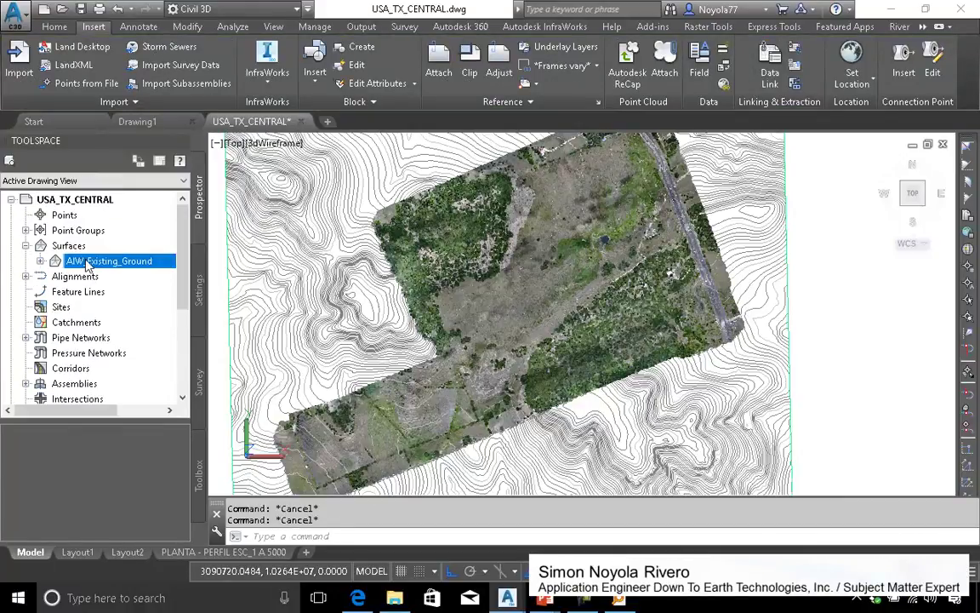
Isolate AIW_Existing_Ground with Isolate Selected Objects using the previous selection (P)
right_click(108, 260)
left_click(130, 440)
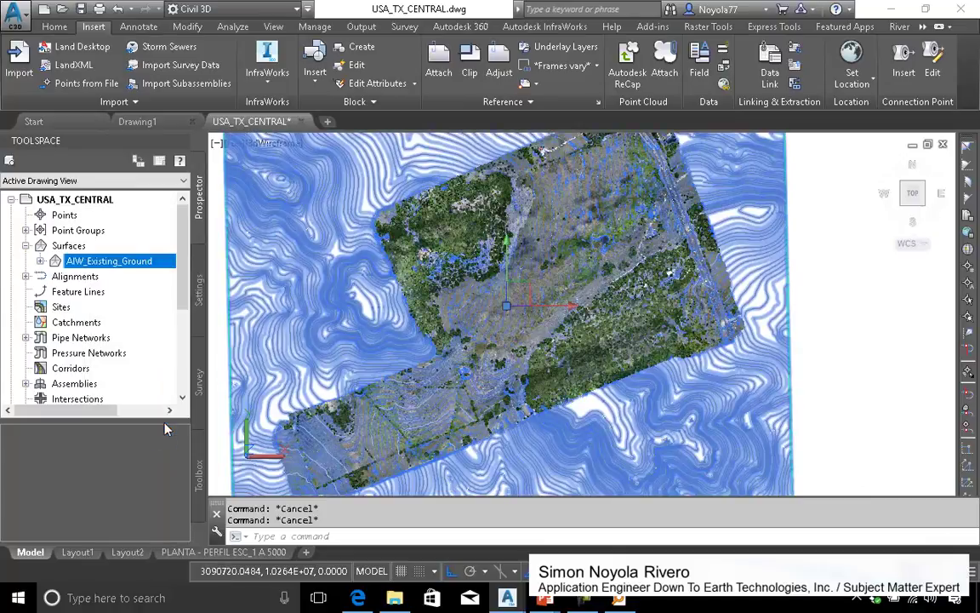
right_click(240, 279)
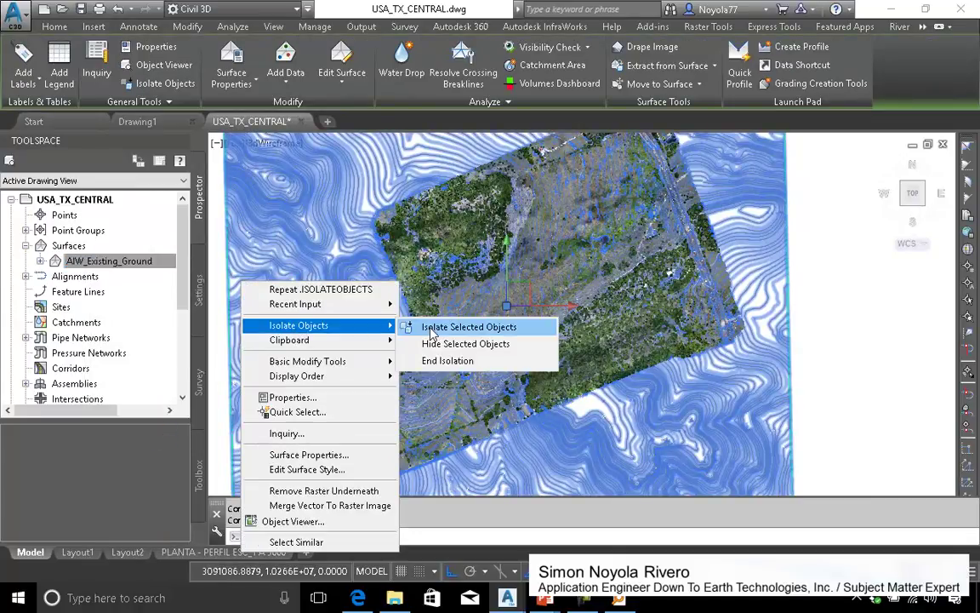
left_click(451, 322)
type("p")
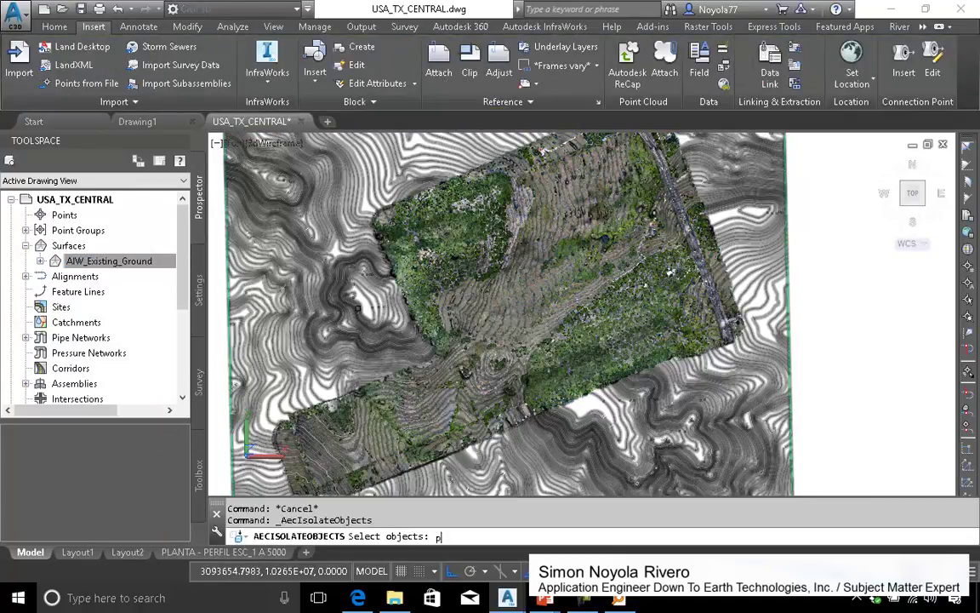
key("Return")
key("Return")
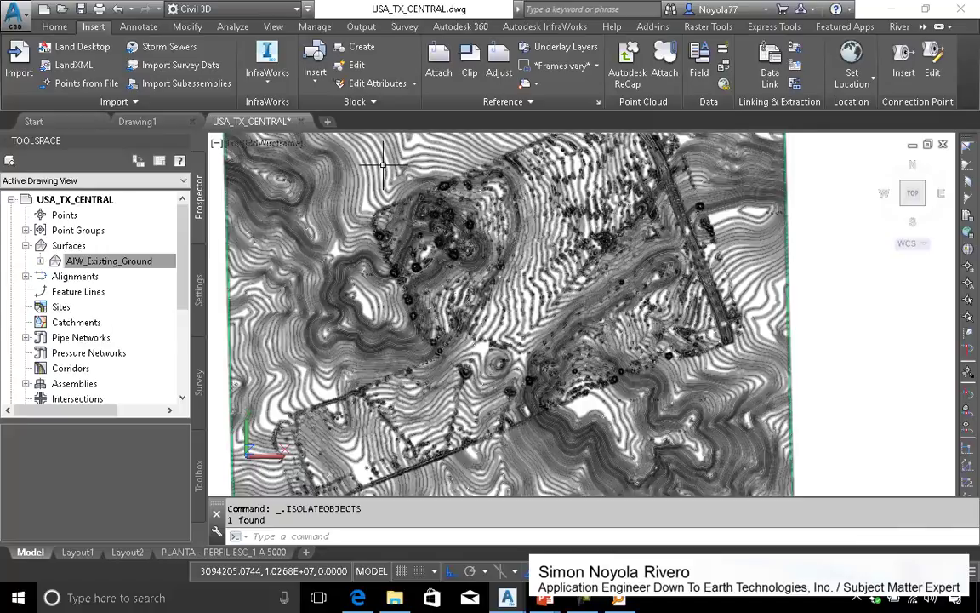
left_click(383, 164)
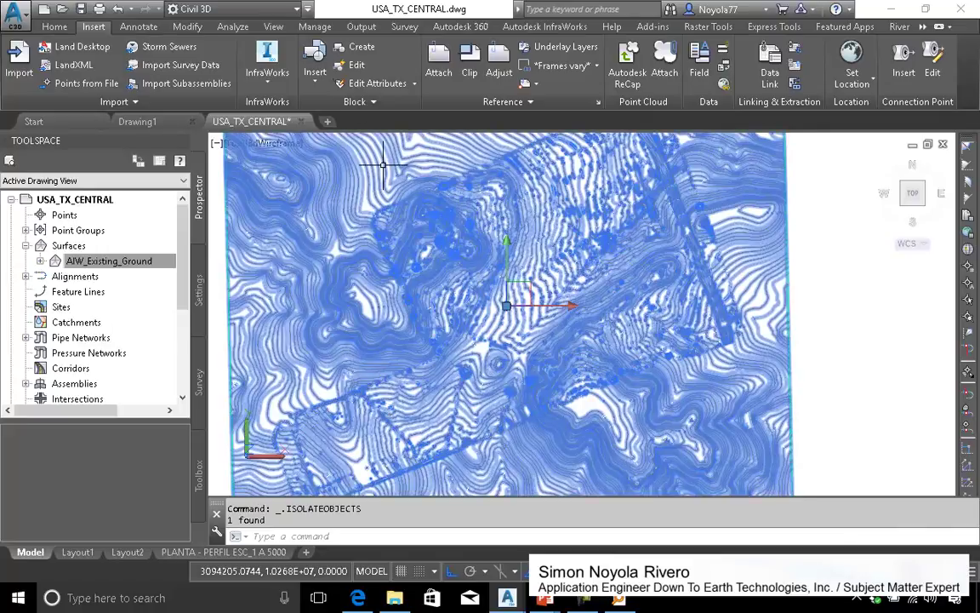
right_click(385, 167)
Give AIW_Existing_Ground the Elevation Banding (2D) style with 8 ranges from 919.10' to 1081.21'
left_click(452, 341)
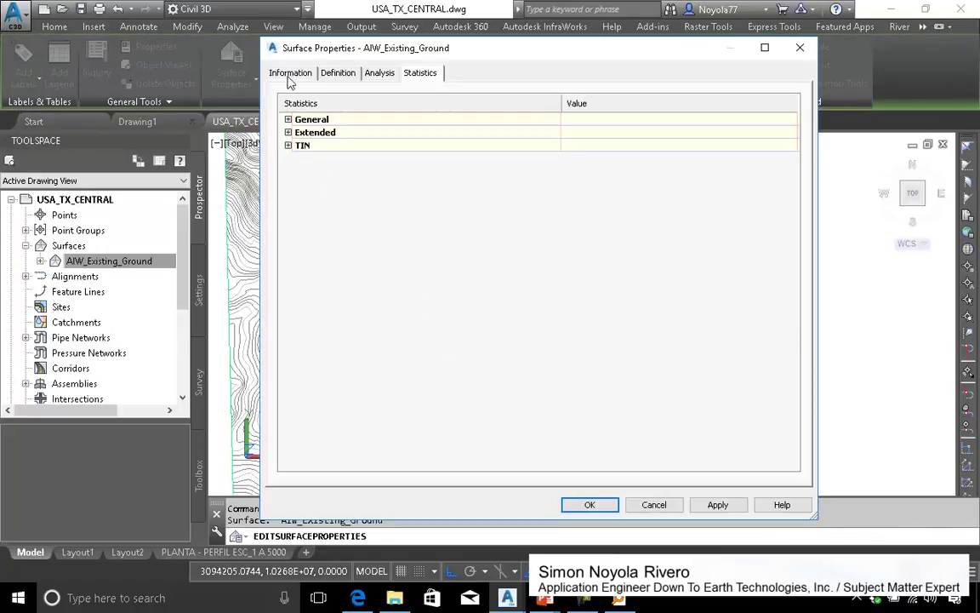
left_click(289, 75)
left_click(362, 229)
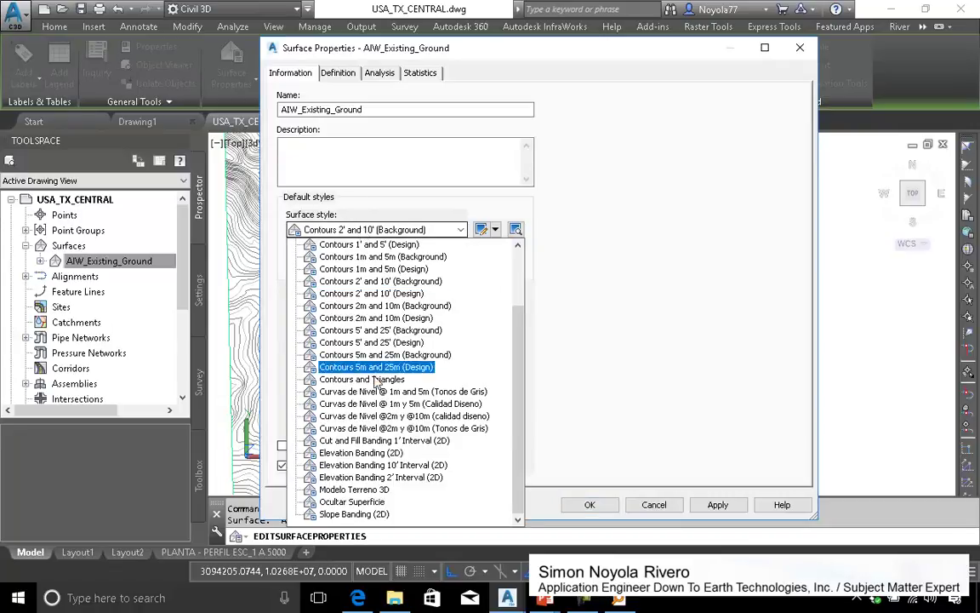
left_click(360, 453)
left_click(379, 72)
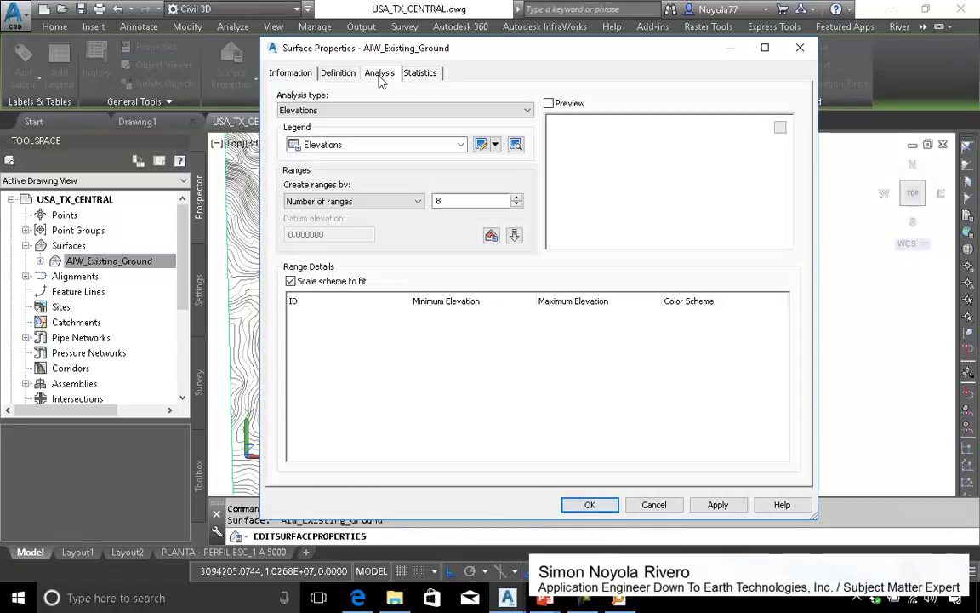
left_click(516, 201)
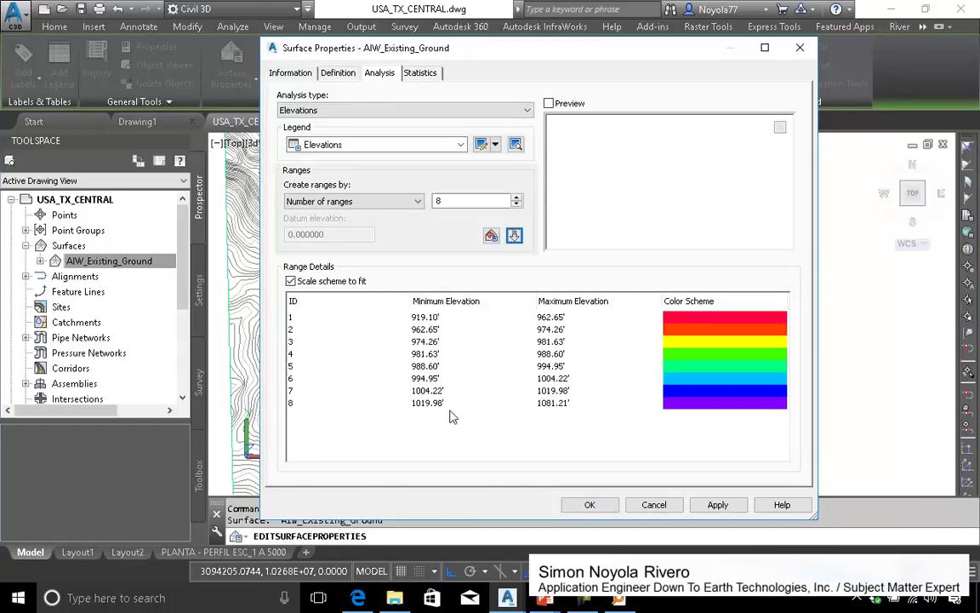
left_click(718, 504)
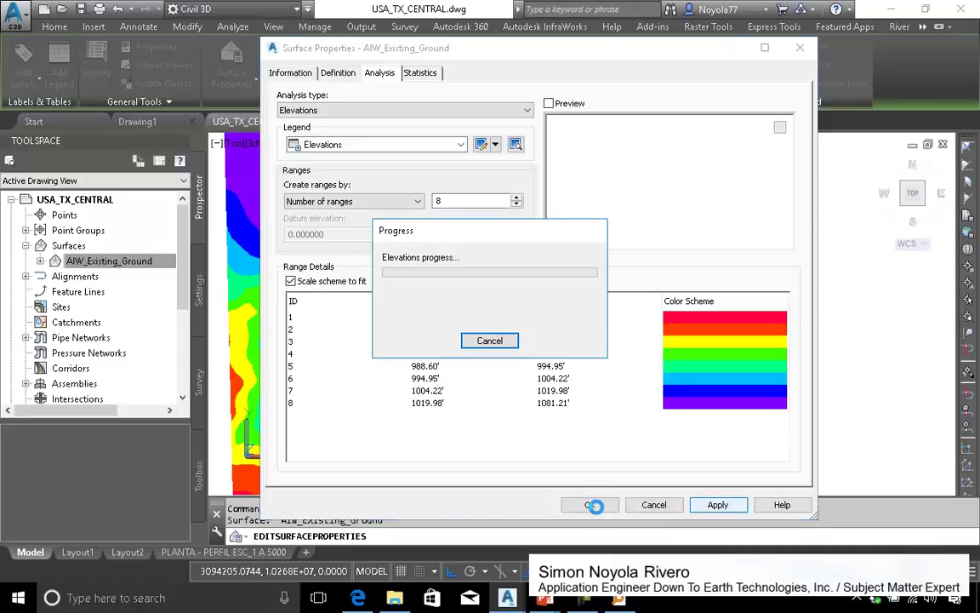
left_click(593, 506)
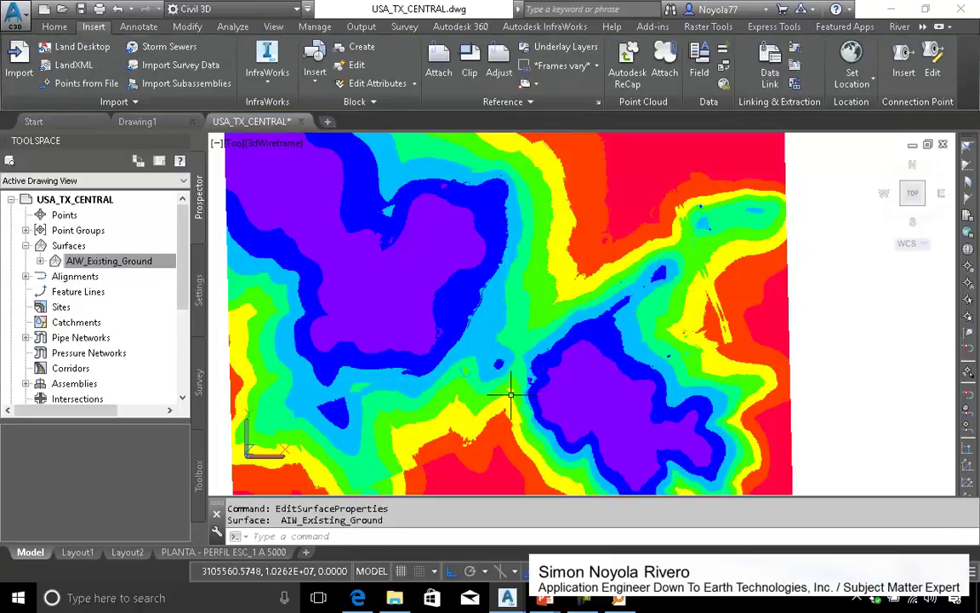
Set AIW_Existing_Ground to the Slope Banding (2D) style with a Slopes analysis in 8 ranges
left_click(119, 260)
right_click(119, 261)
left_click(155, 266)
left_click(289, 72)
left_click(374, 229)
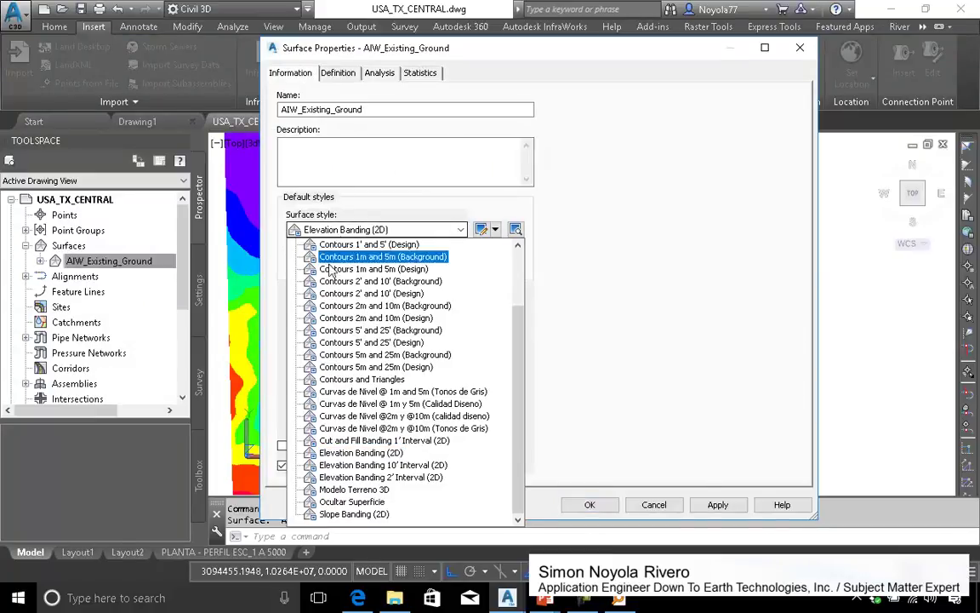
left_click(340, 513)
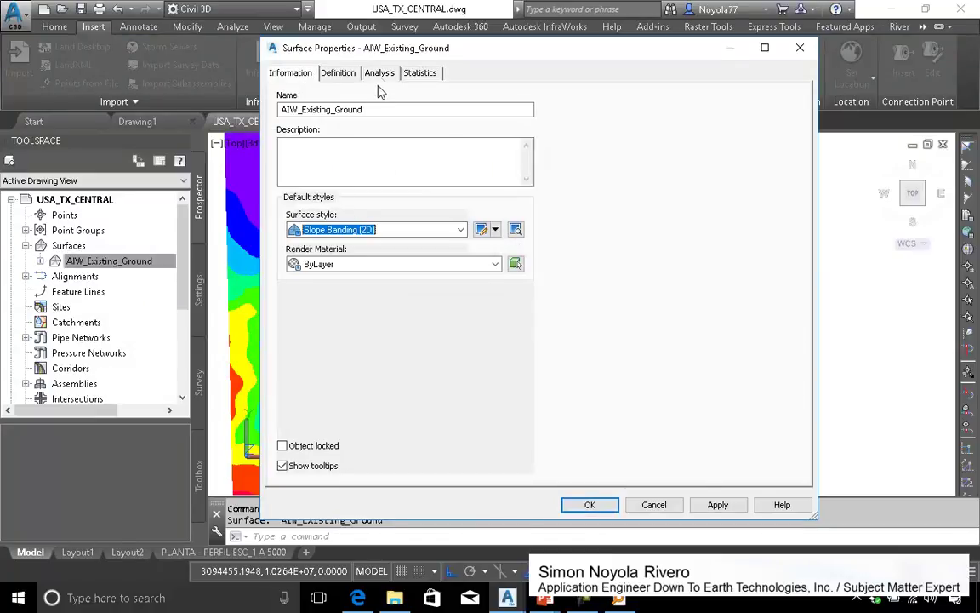
left_click(380, 73)
left_click(327, 110)
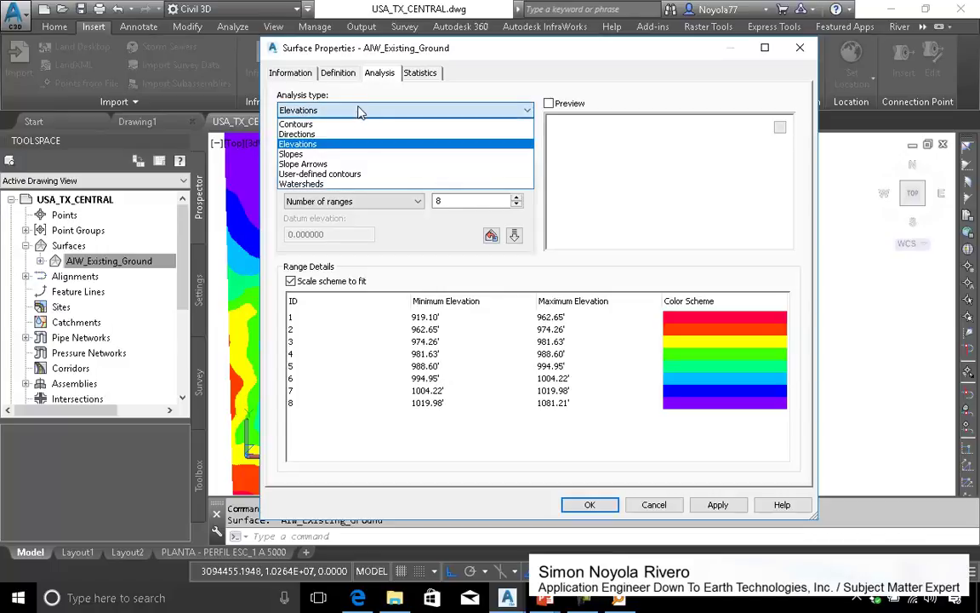
left_click(332, 154)
left_click(457, 211)
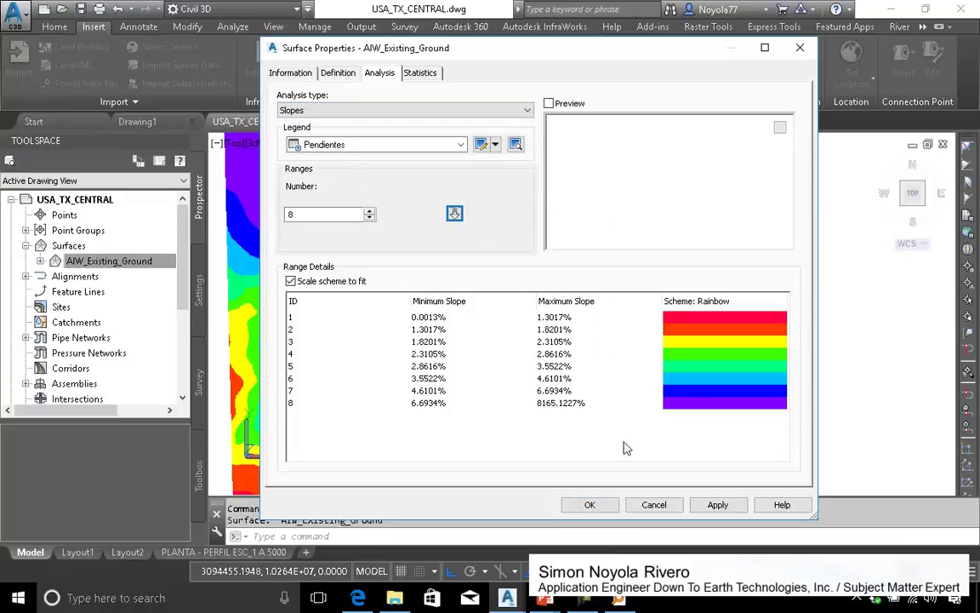
left_click(589, 505)
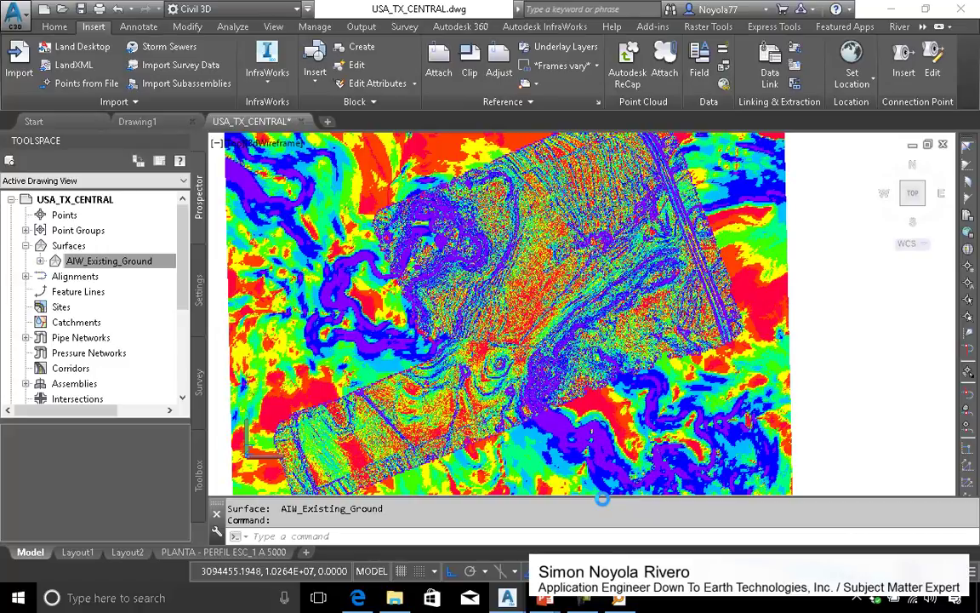
mouse_move(544, 598)
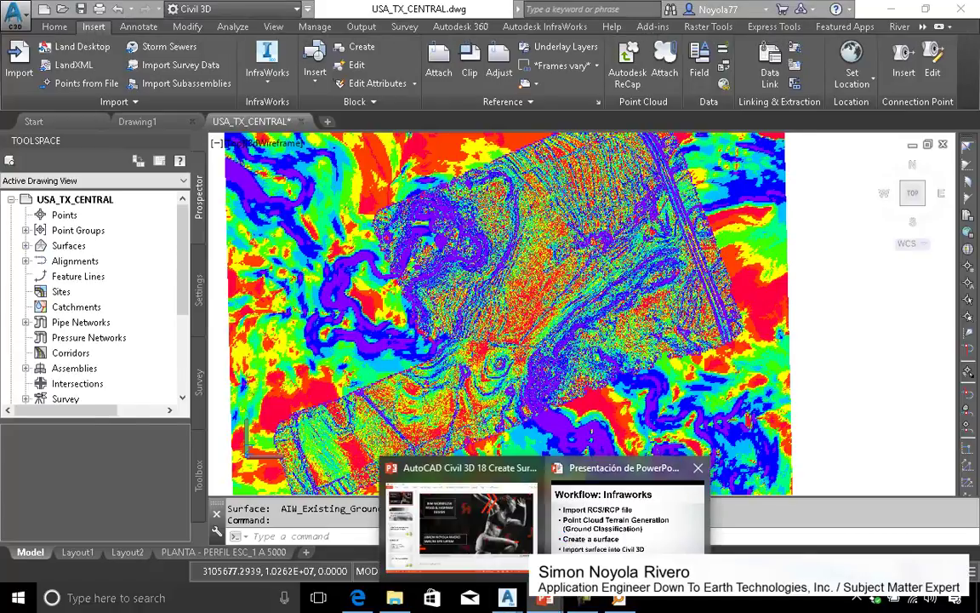
Return to the PowerPoint slideshow and advance past the point cloud options slide to Thank You!
left_click(627, 514)
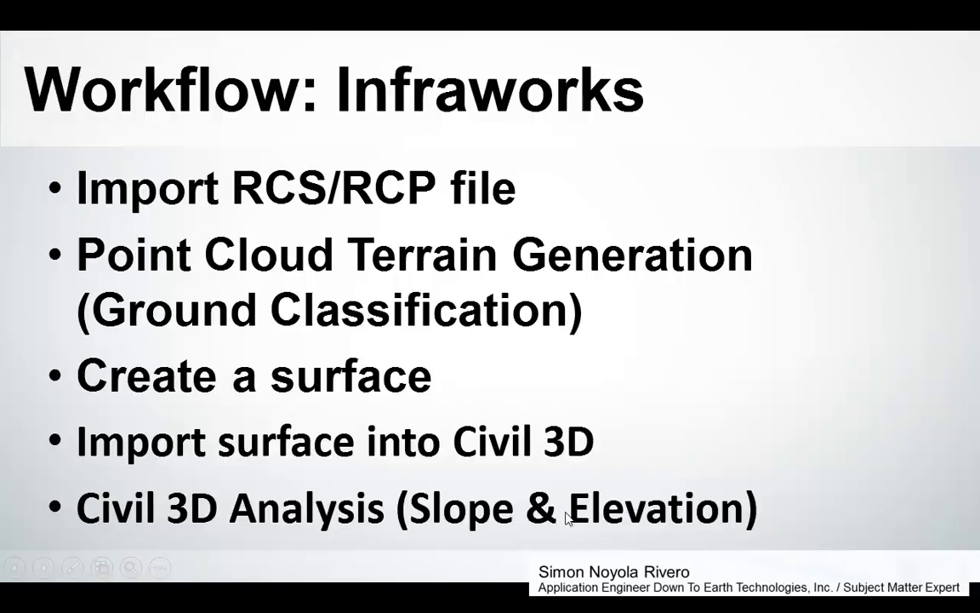
key("Right")
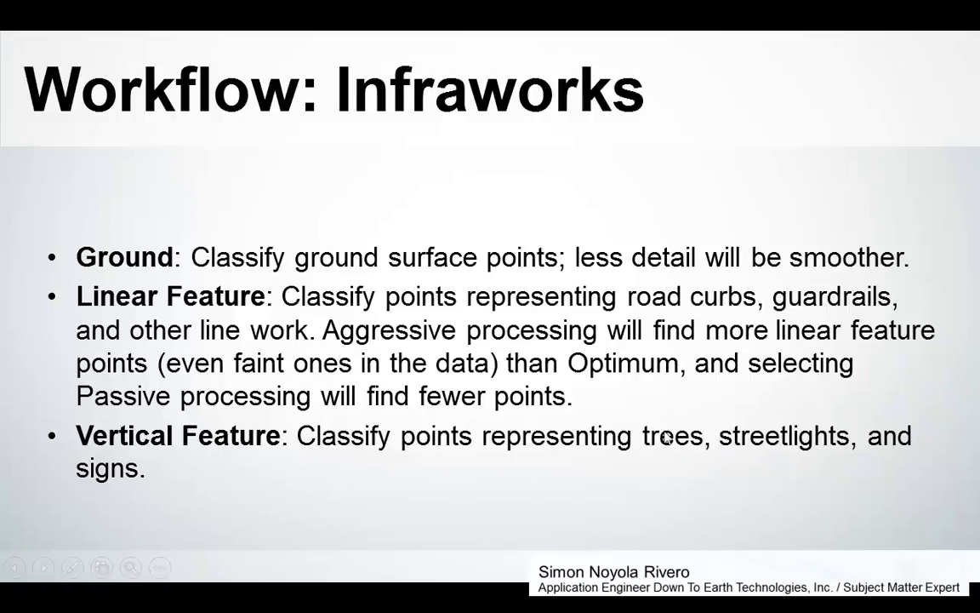
left_click(667, 436)
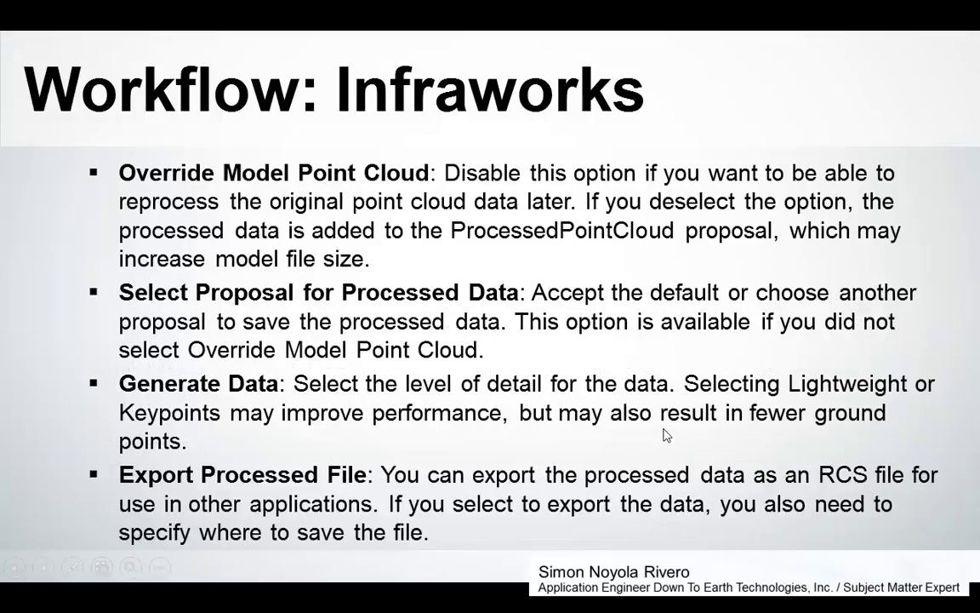
left_click(666, 435)
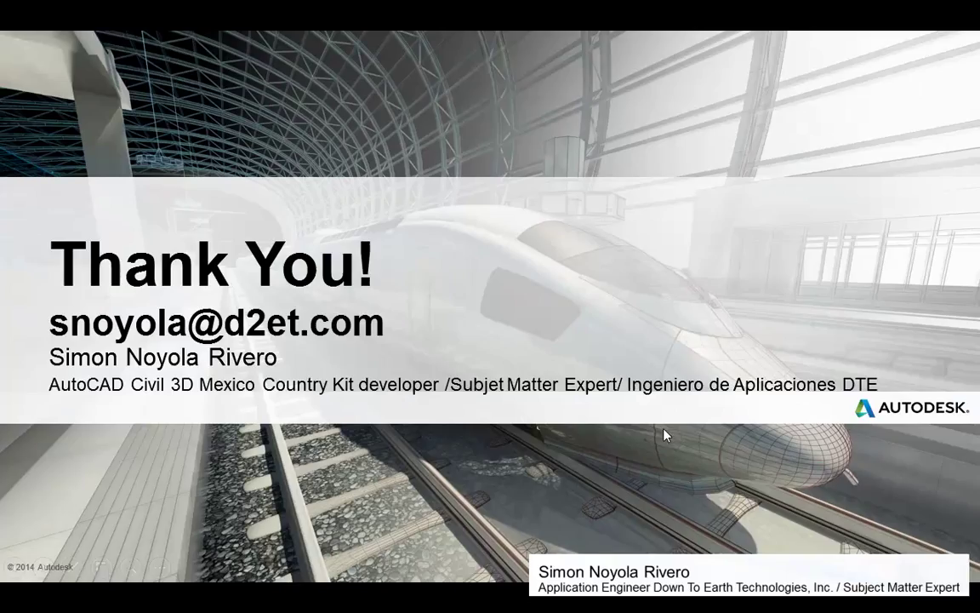